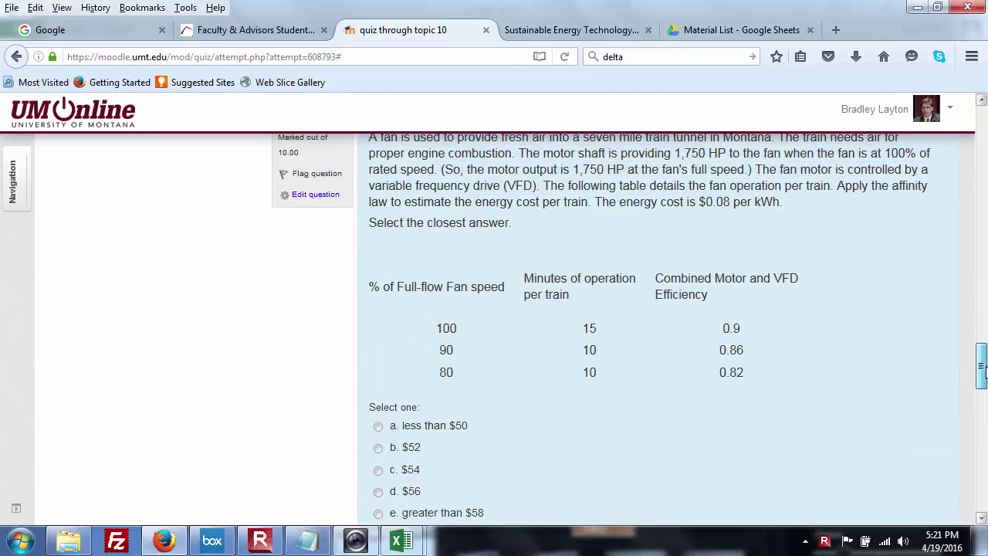
Look back through the quiz questions as far as question 3, and on to question 12
left_click_drag(983, 373, 983, 338)
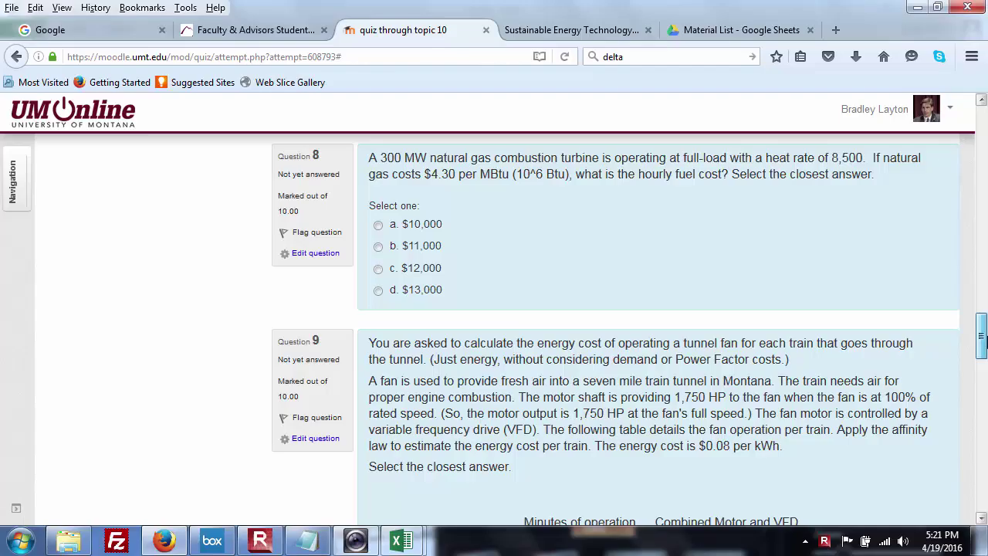
left_click_drag(982, 338, 984, 282)
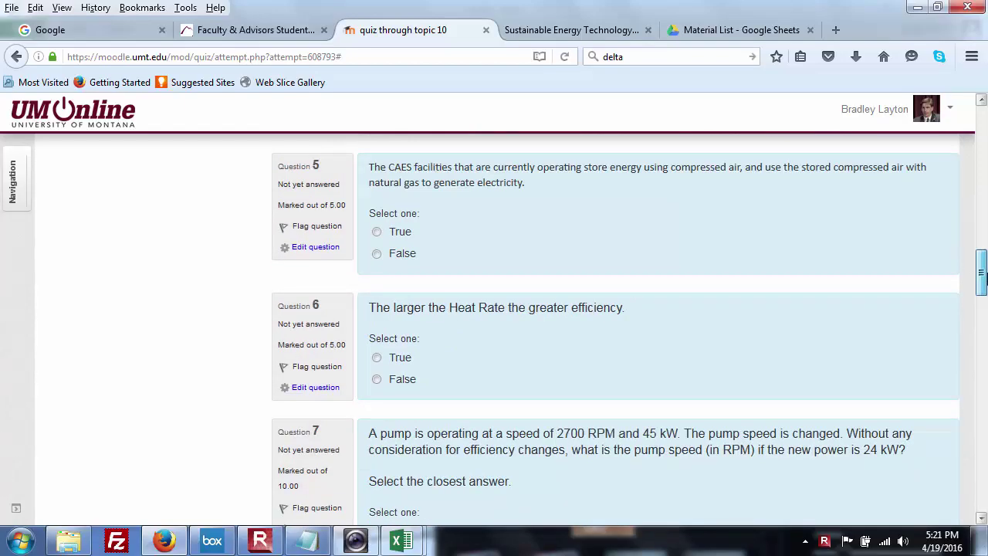
left_click_drag(984, 282, 982, 269)
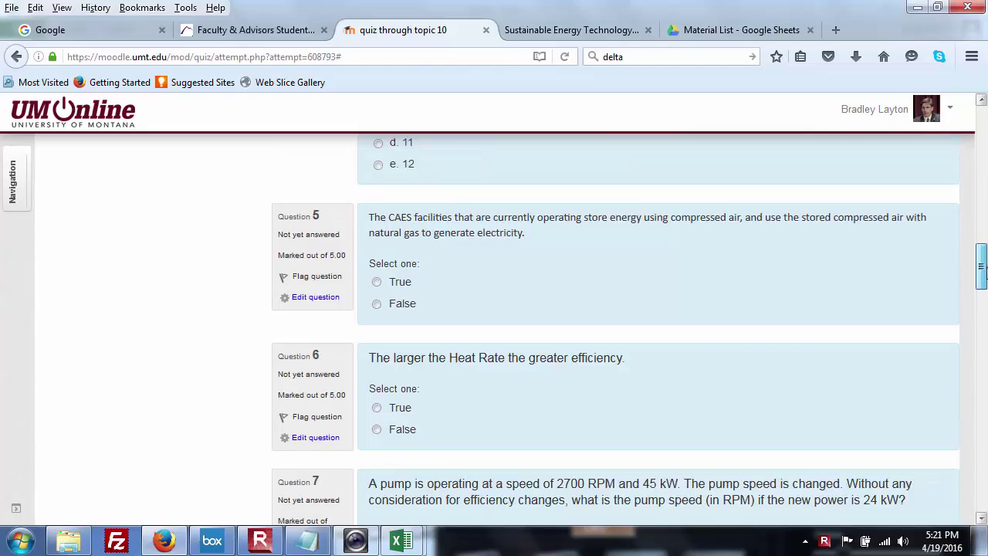
left_click_drag(982, 268, 983, 217)
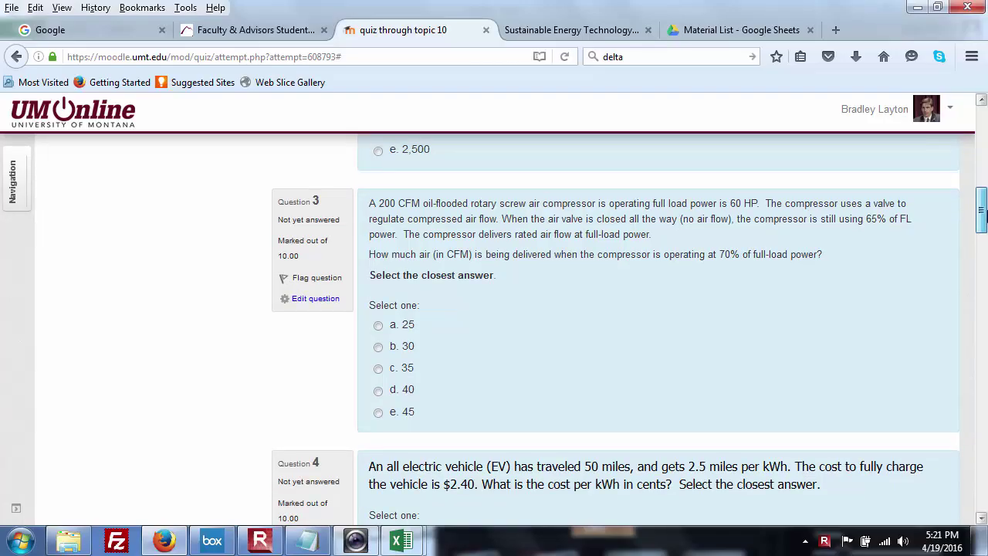
left_click_drag(983, 216, 982, 482)
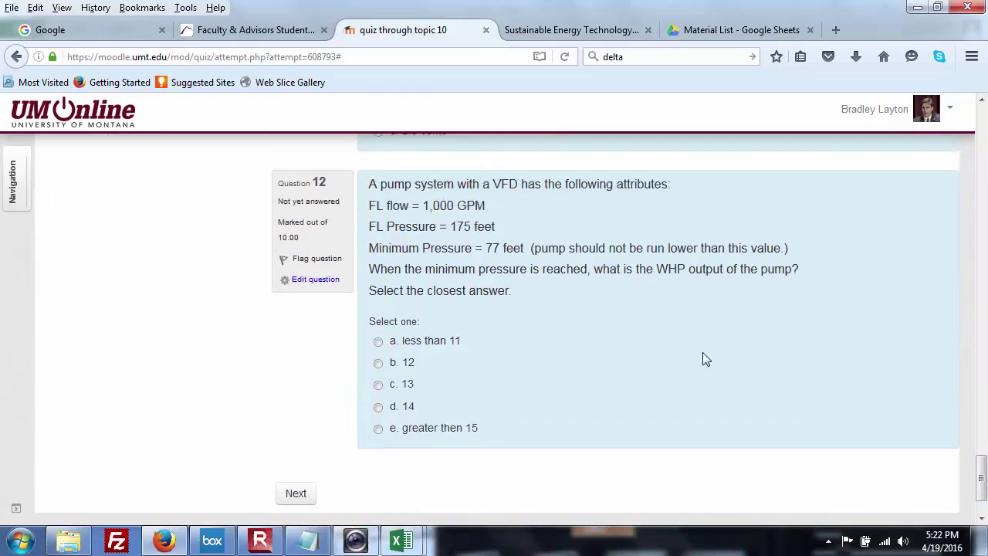
Switch to Excel, close the PS_3 workbook and return to the Q1.xlsx workbook
left_click(402, 541)
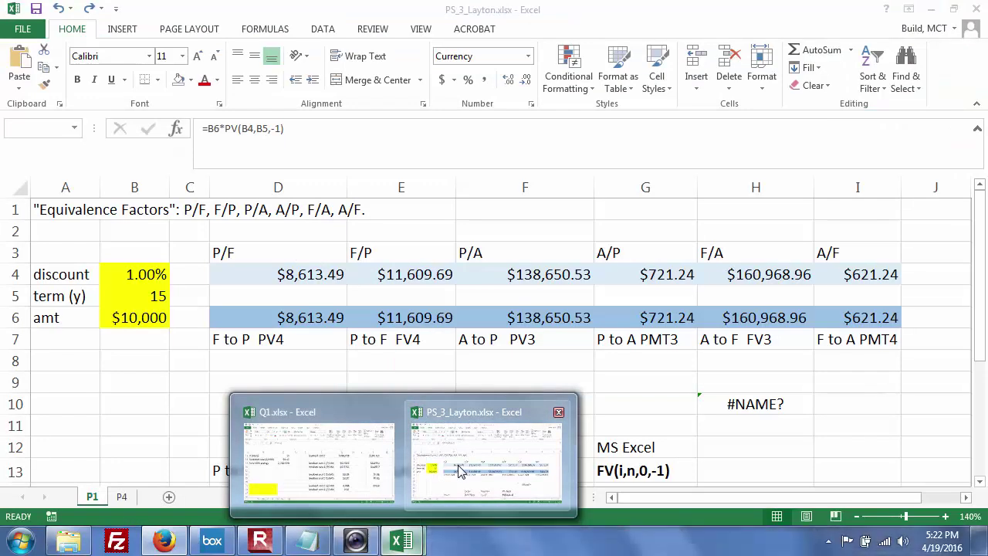
left_click(460, 466)
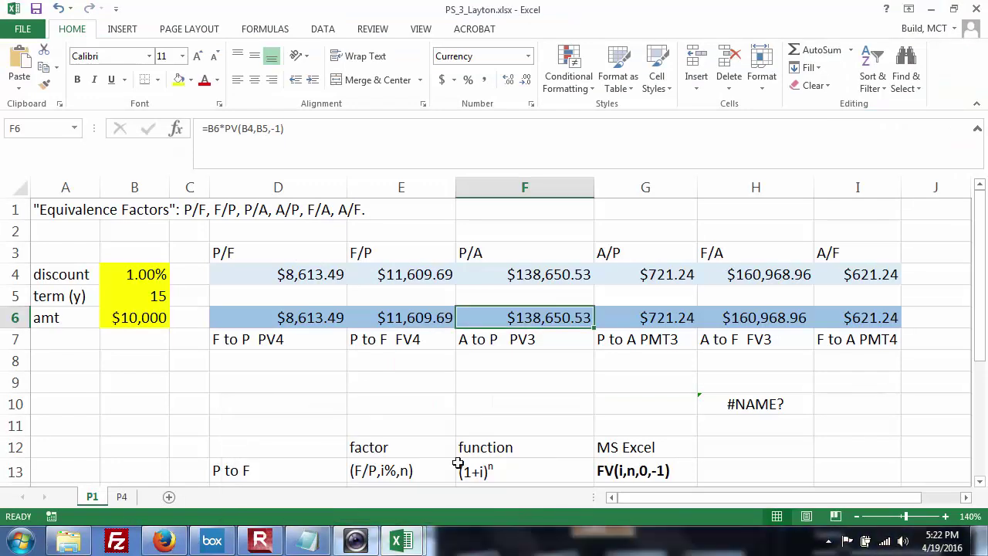
left_click(975, 9)
left_click(480, 298)
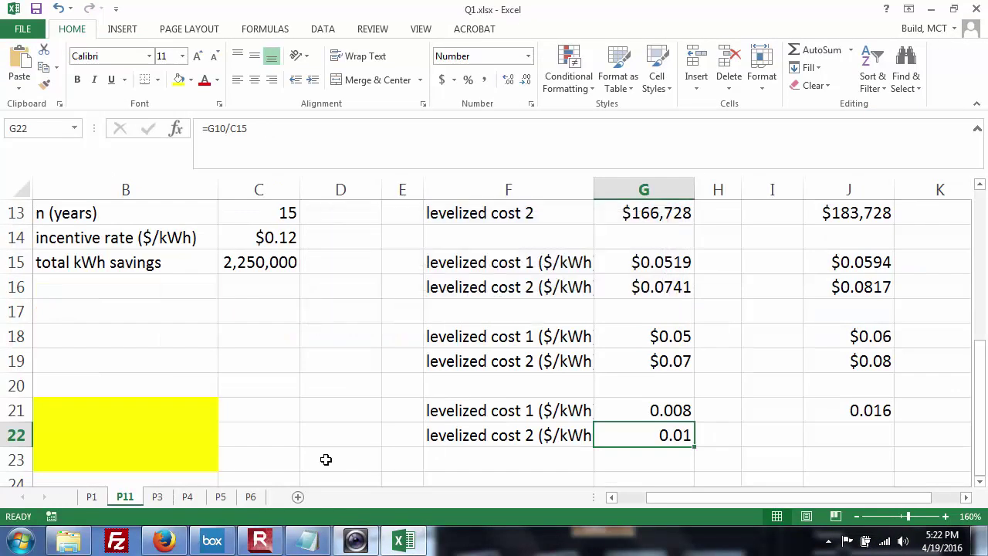
left_click(402, 541)
left_click(403, 542)
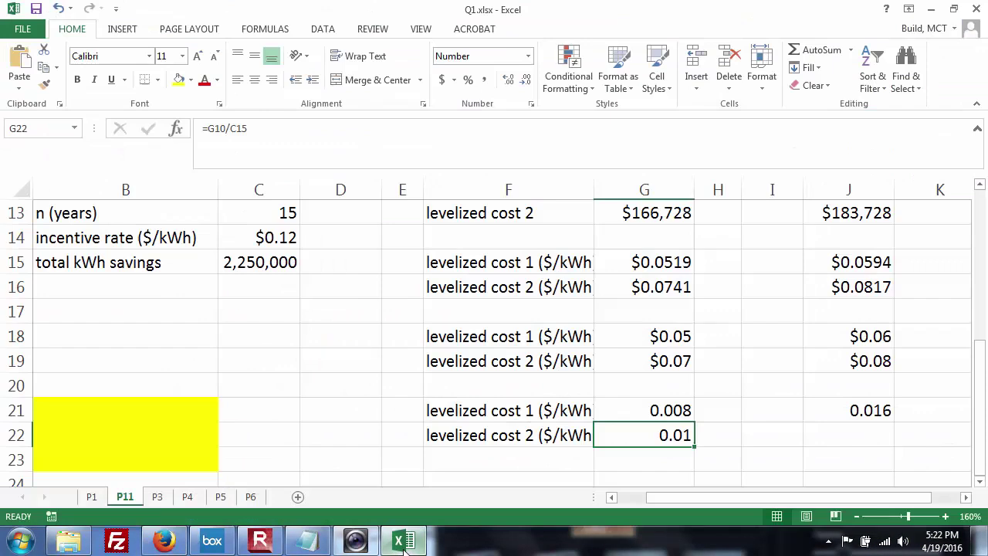
Rename the P3 worksheet to P12 and delete the P4 worksheet from Q1.xlsx
right_click(191, 496)
right_click(193, 502)
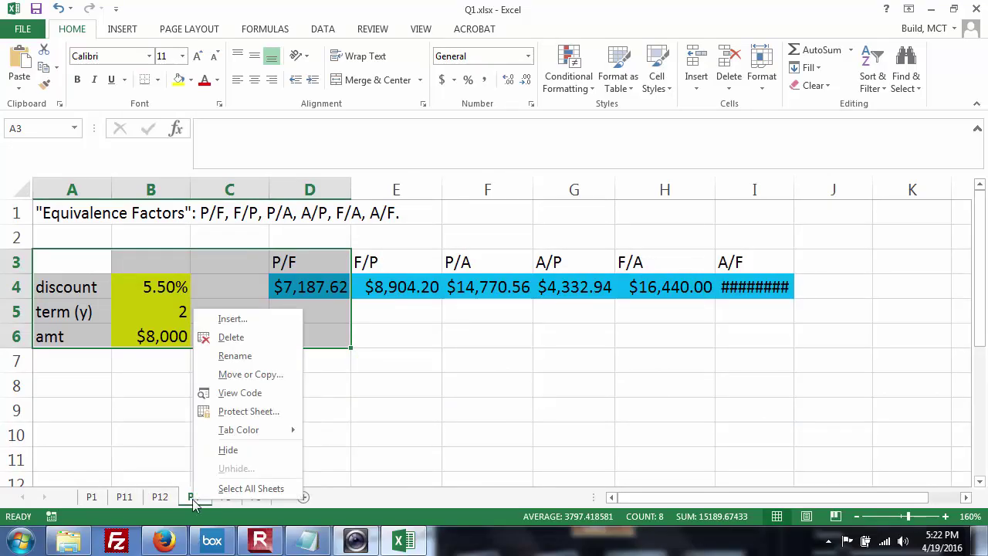
left_click(244, 337)
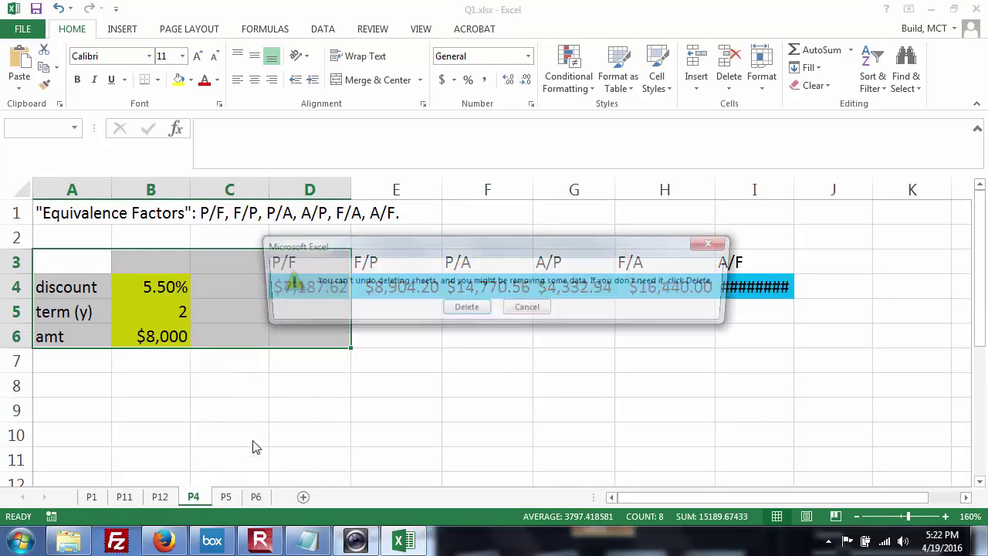
left_click(469, 305)
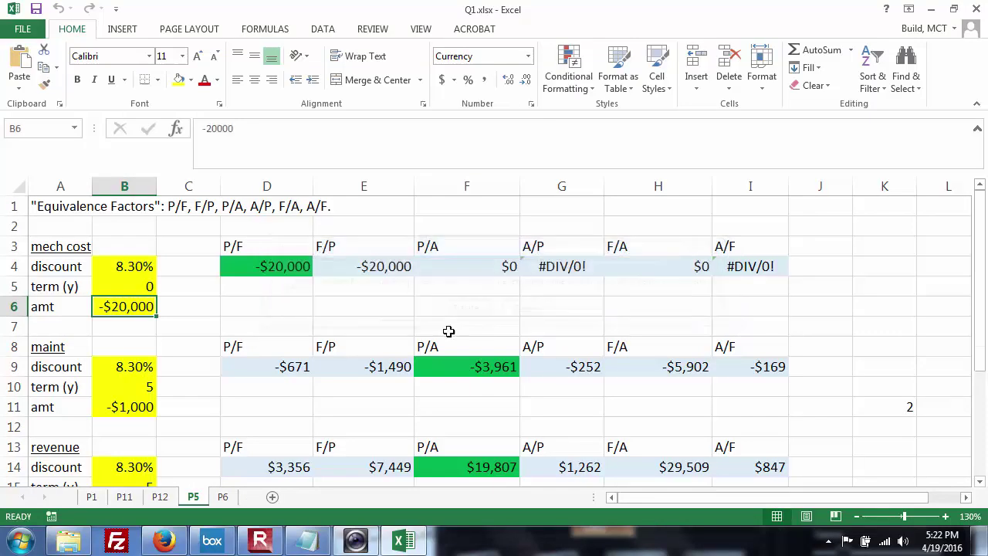
Delete the P5 and P6 worksheets from the Q1.xlsx workbook
right_click(203, 496)
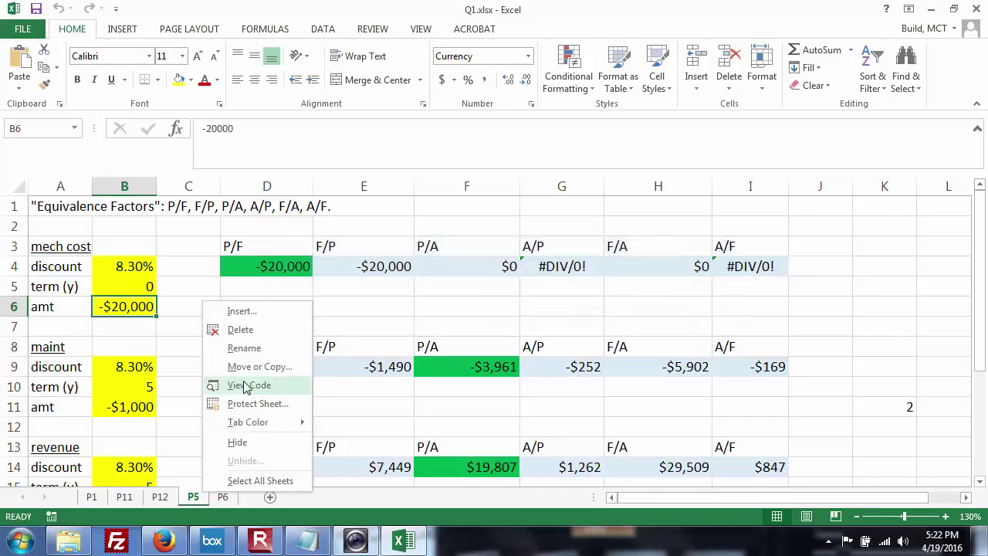
left_click(247, 330)
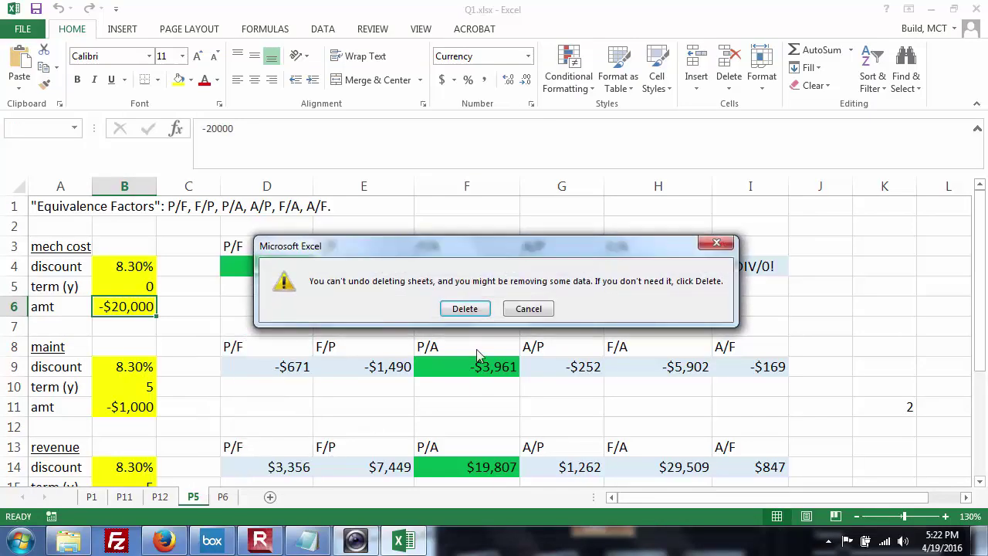
left_click(463, 309)
right_click(201, 499)
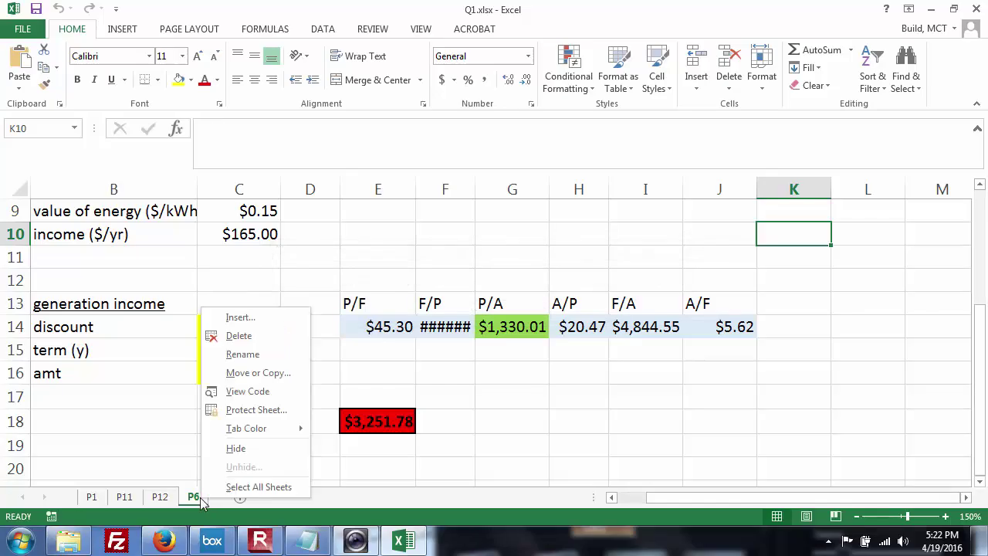
left_click(245, 336)
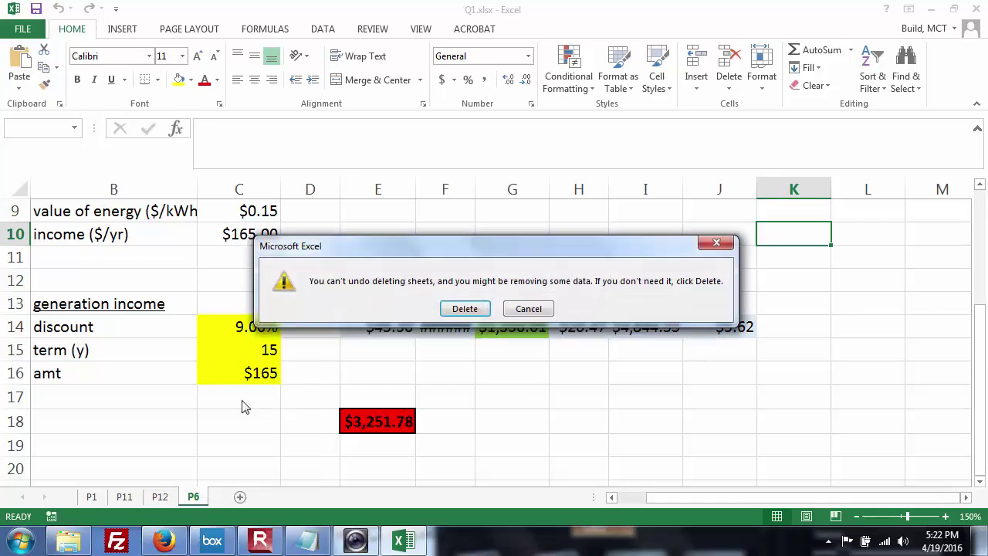
left_click(464, 309)
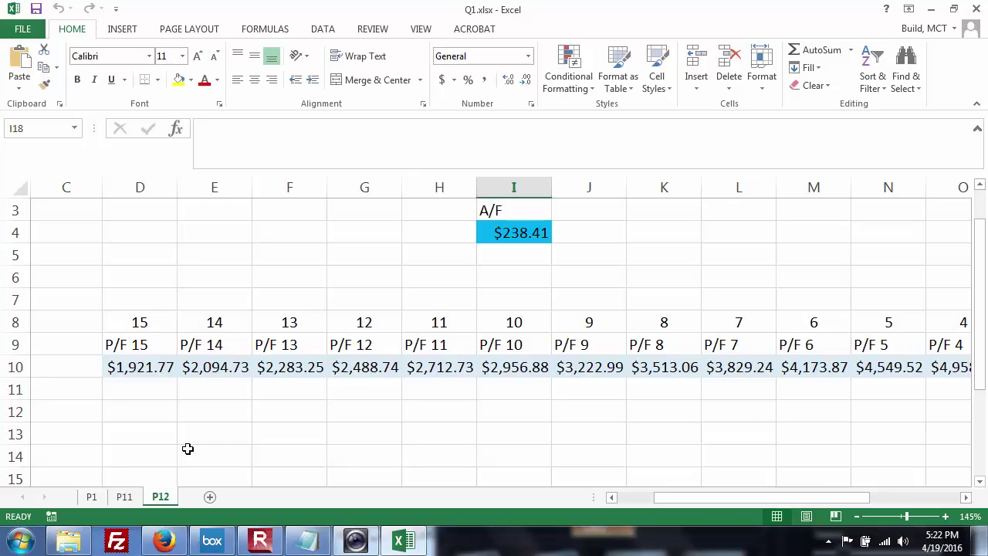
left_click(357, 540)
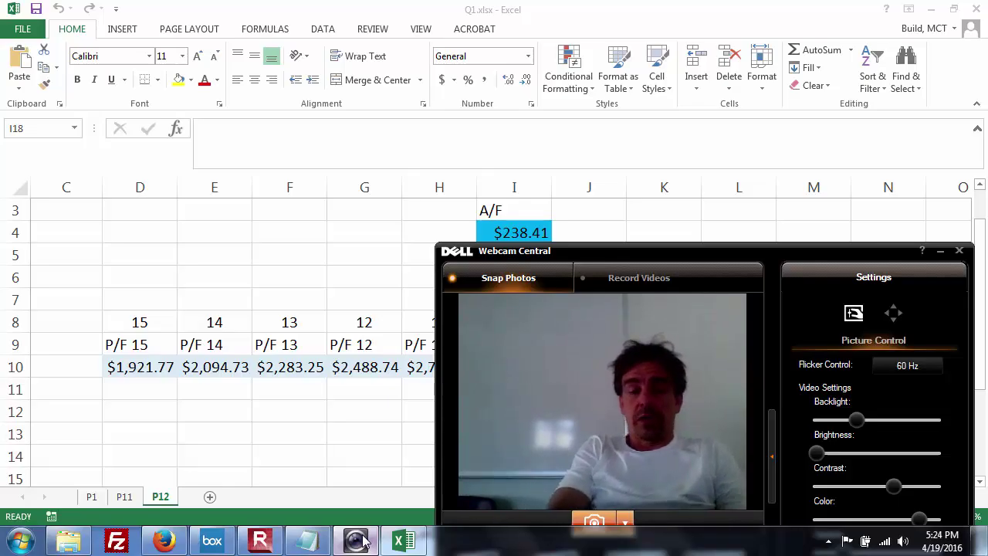
left_click(363, 540)
left_click(362, 541)
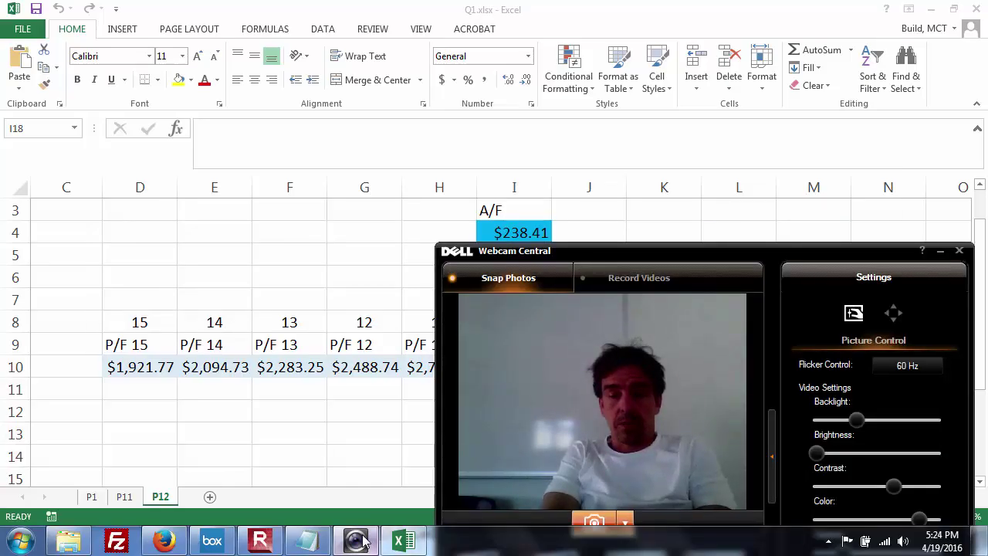
Open pumped.xlsx from the Week 07 folder of the ETEC 214 Energy Storage and Distribution course files
left_click(165, 540)
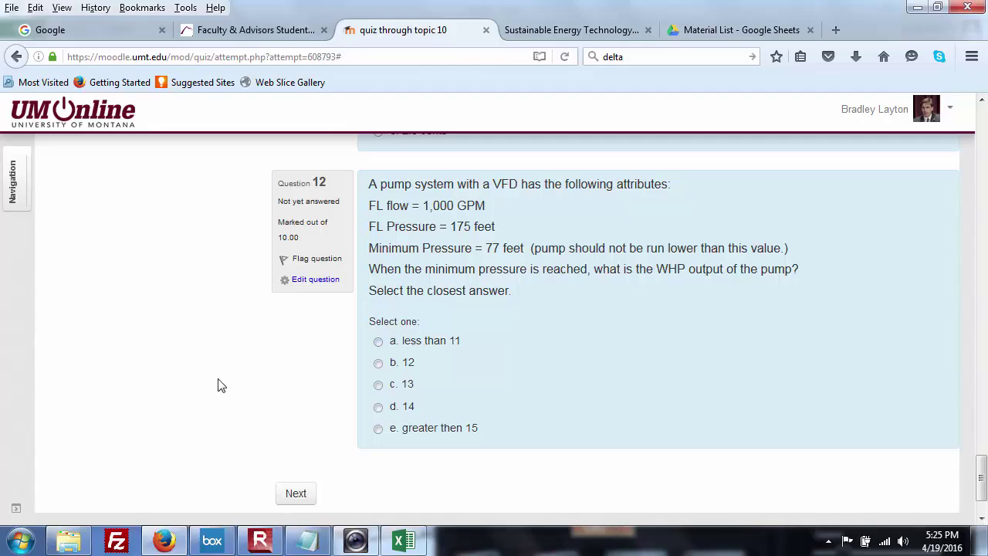
left_click(69, 540)
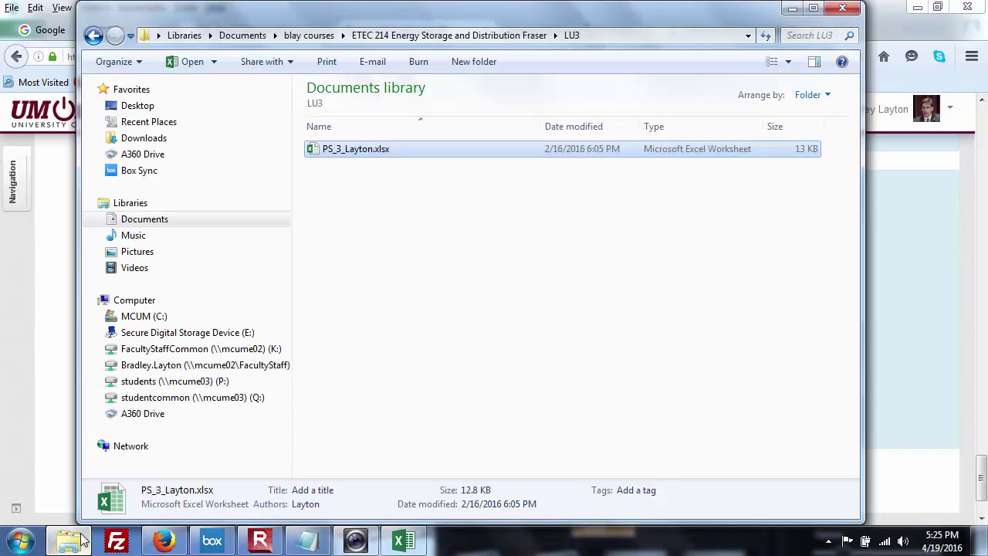
left_click(419, 36)
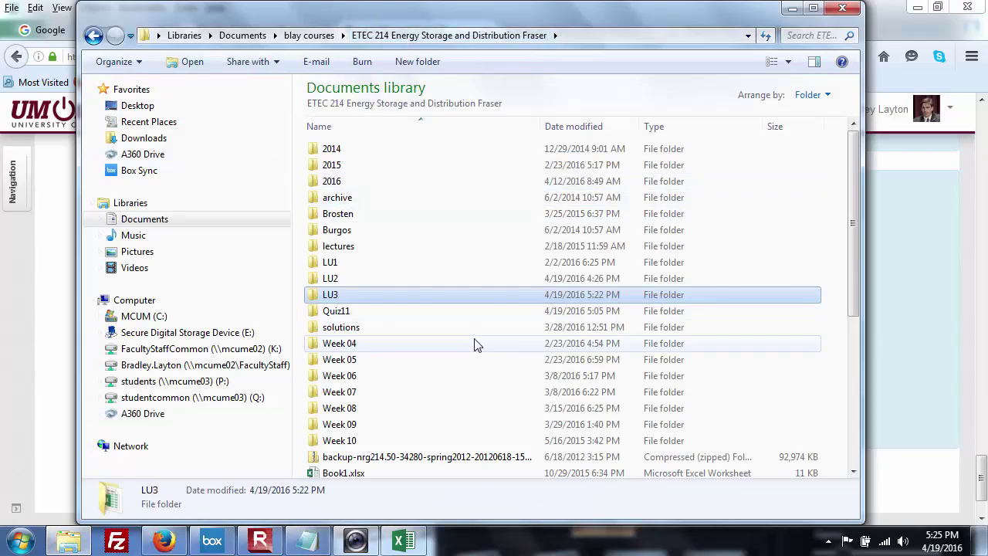
double_click(325, 394)
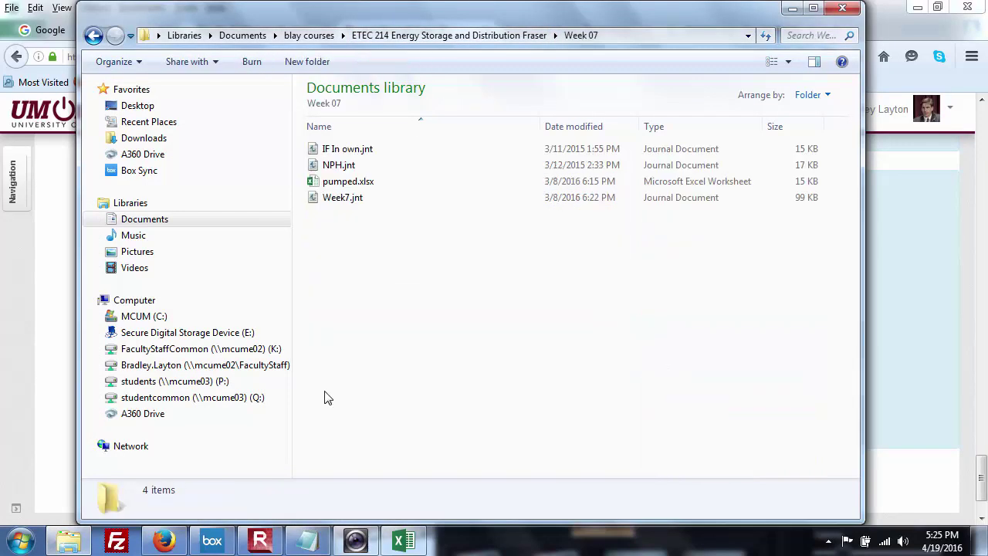
left_click(344, 188)
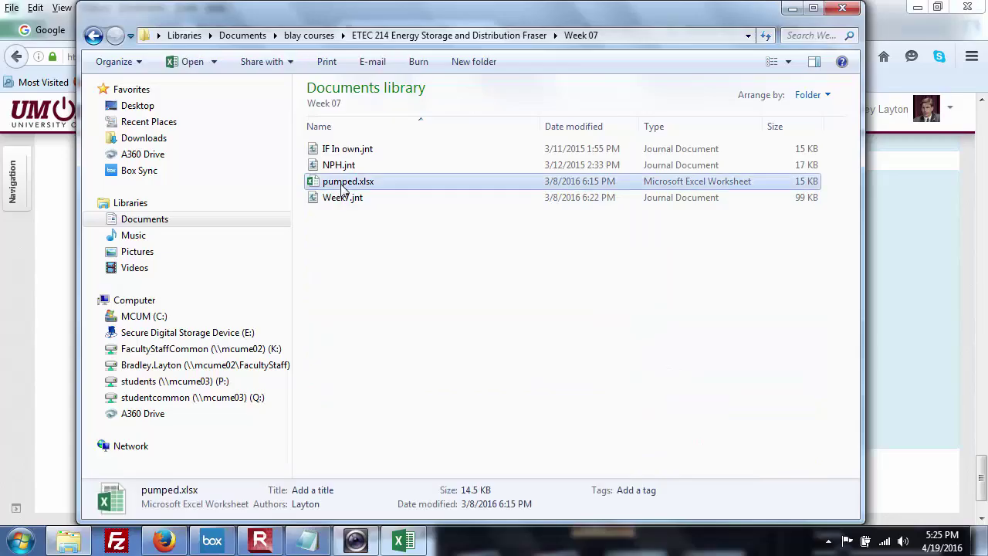
double_click(344, 188)
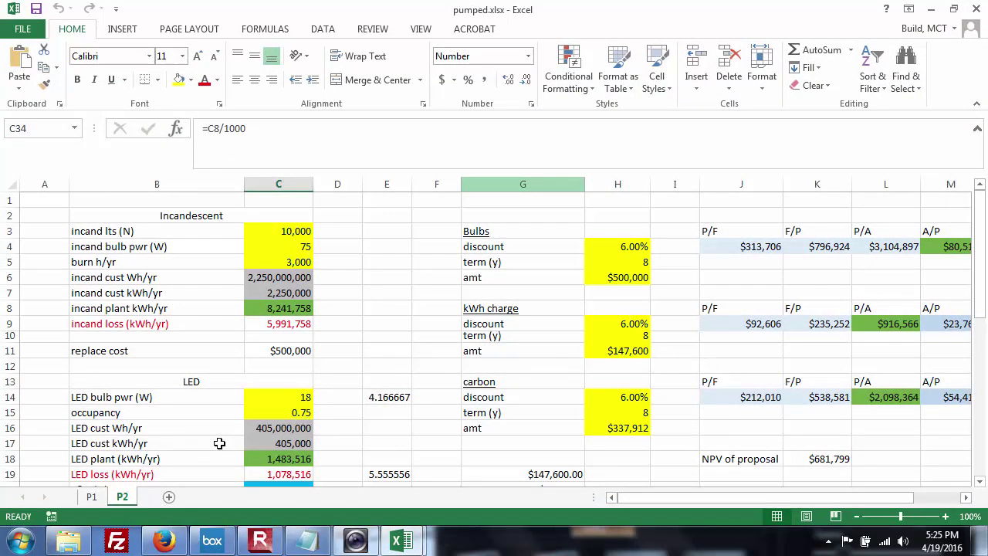
Examine the calculations on the P1 and P2 sheets of pumped.xlsx and close that workbook
left_click(99, 497)
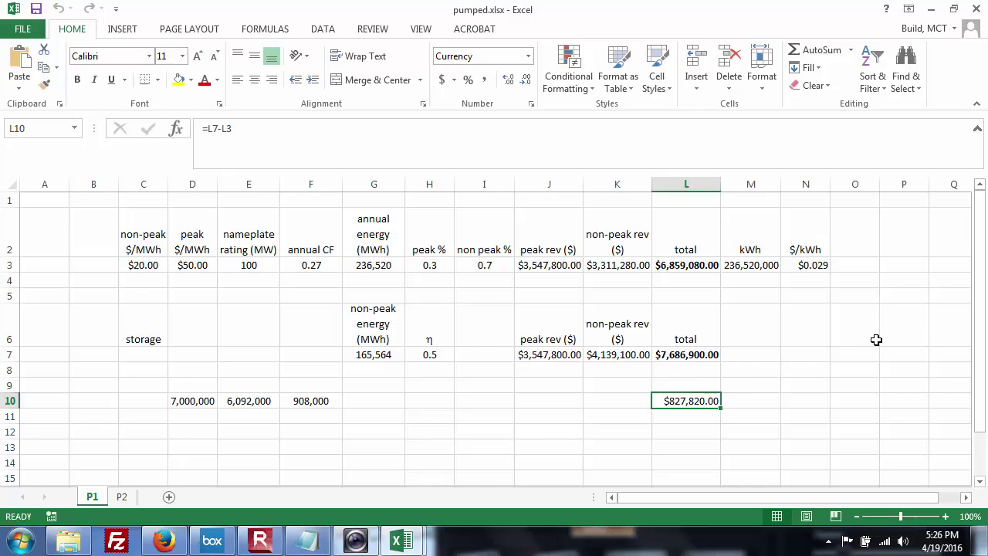
left_click_drag(975, 271, 979, 243)
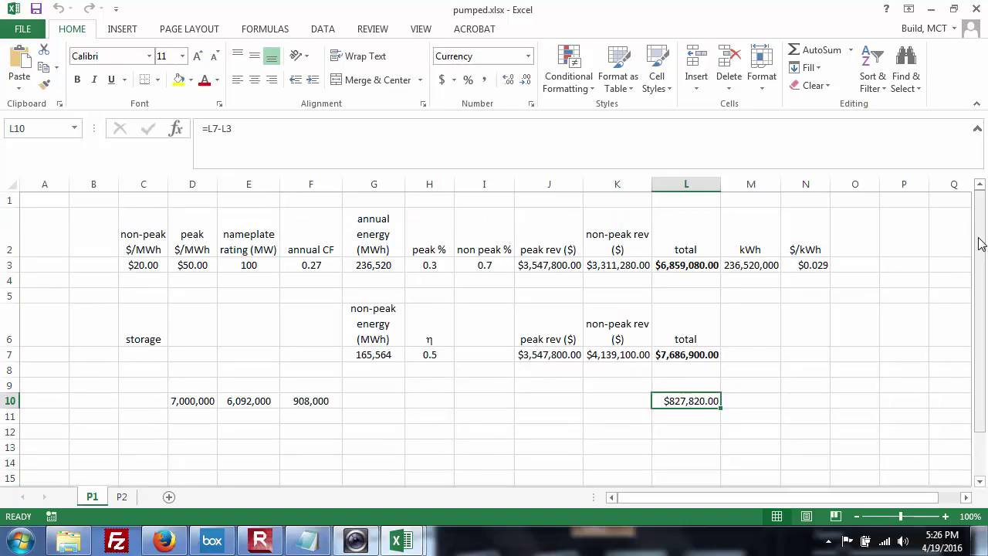
left_click(132, 499)
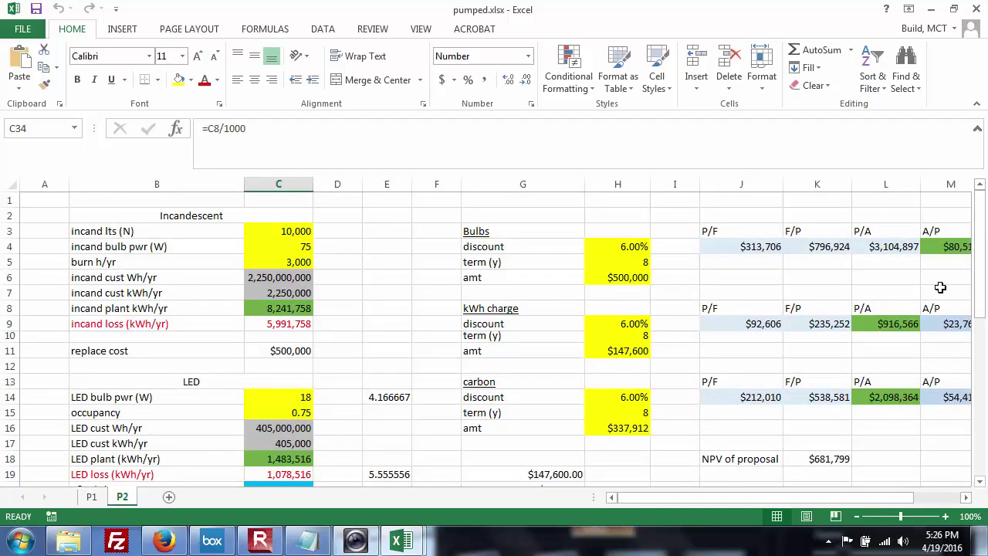
mouse_move(982, 236)
left_mouse_down()
mouse_move(978, 411)
mouse_move(979, 224)
left_mouse_up()
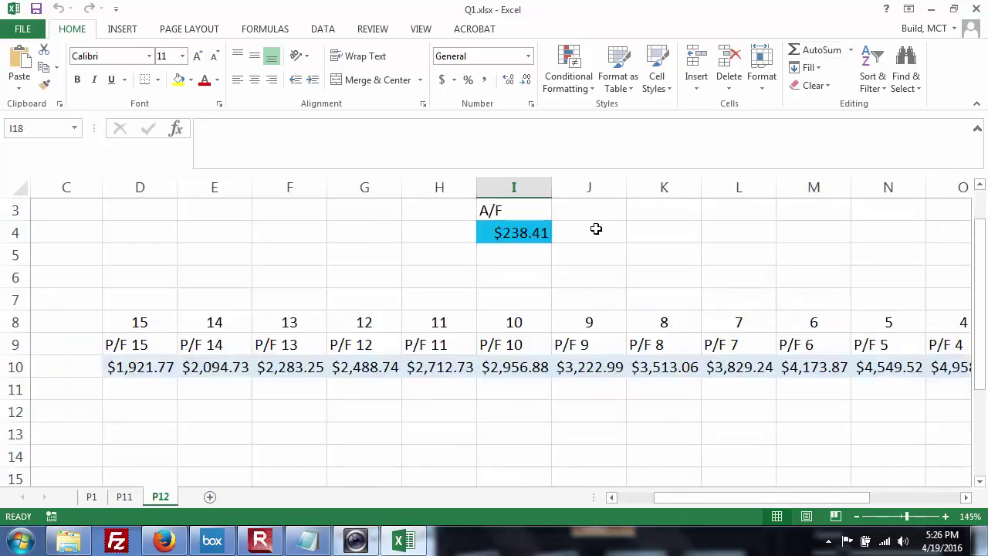
Rename the Week 07 folder in the ETEC 214 course files as "Week 07 CAES and LED"
left_click(69, 538)
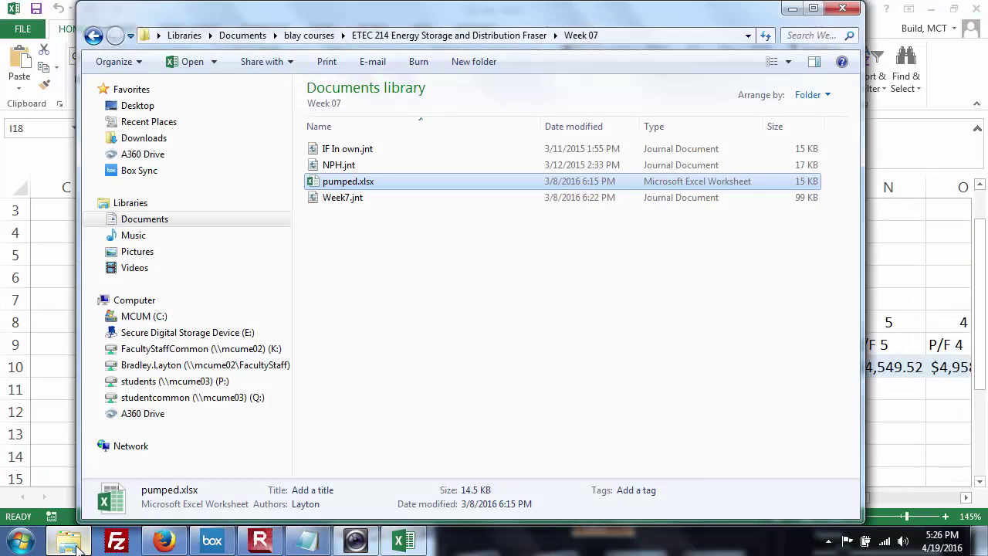
left_click(501, 37)
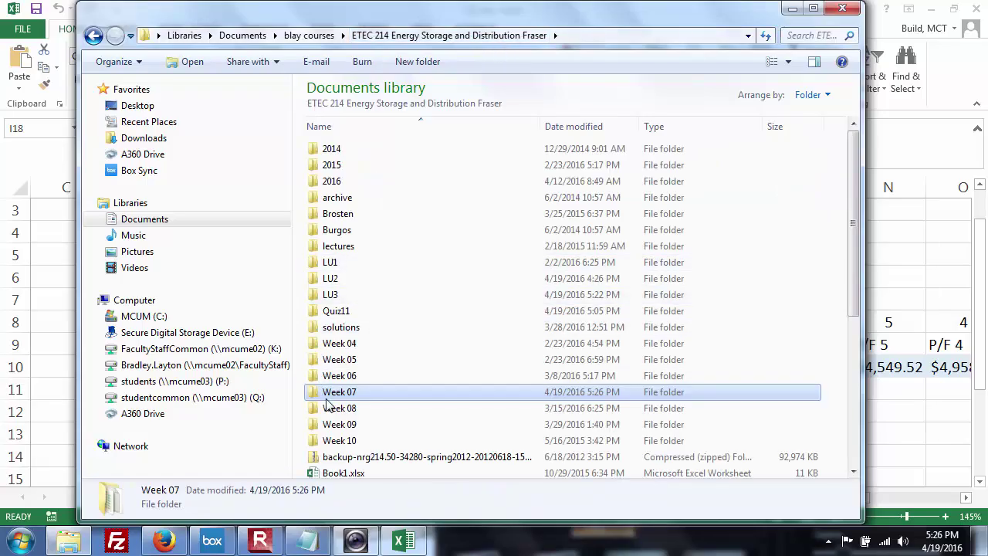
left_click(332, 392)
left_click(371, 392)
type("pm")
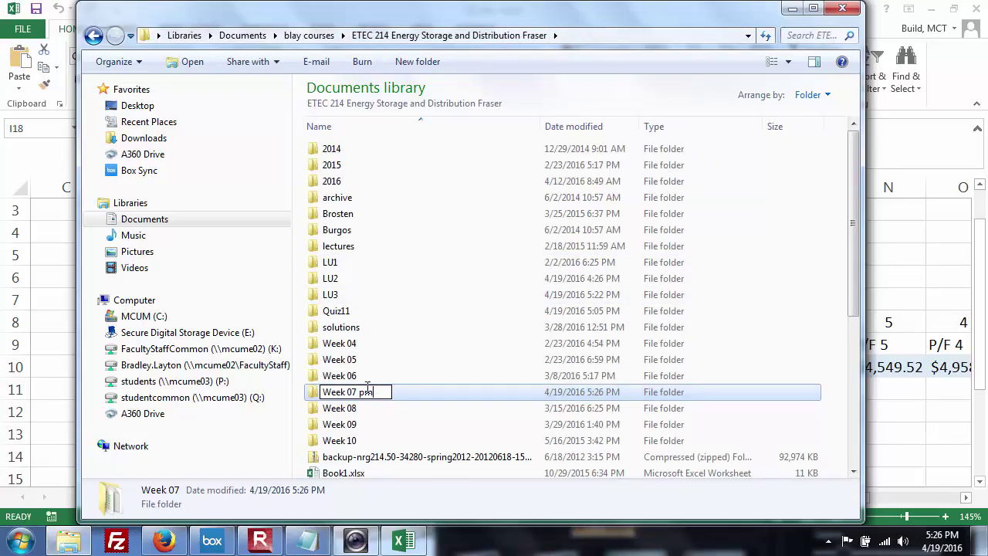
key("BackSpace")
type("umpm")
key("BackSpace")
key("BackSpace")
key("BackSpace")
key("BackSpace")
key("BackSpace")
type("CAES and LED")
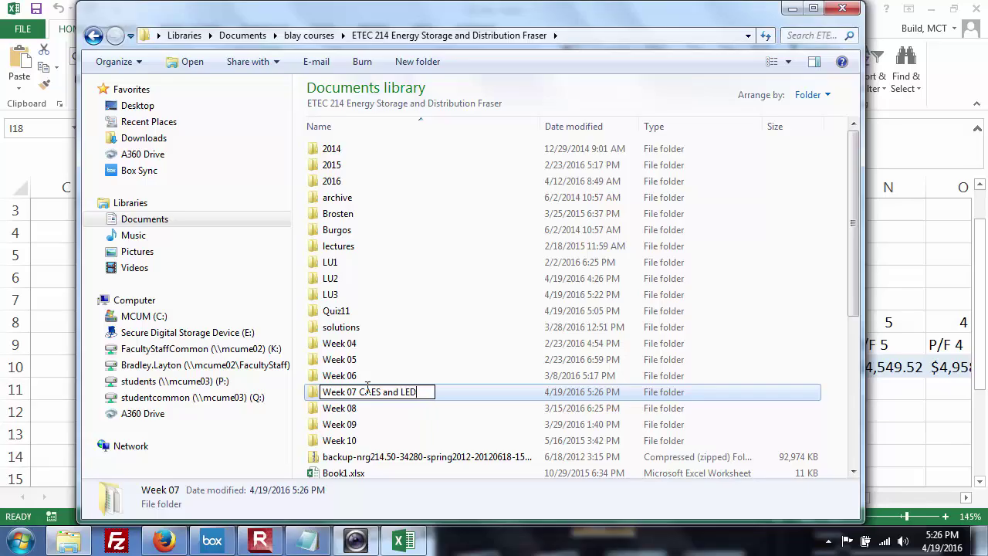
key("Return")
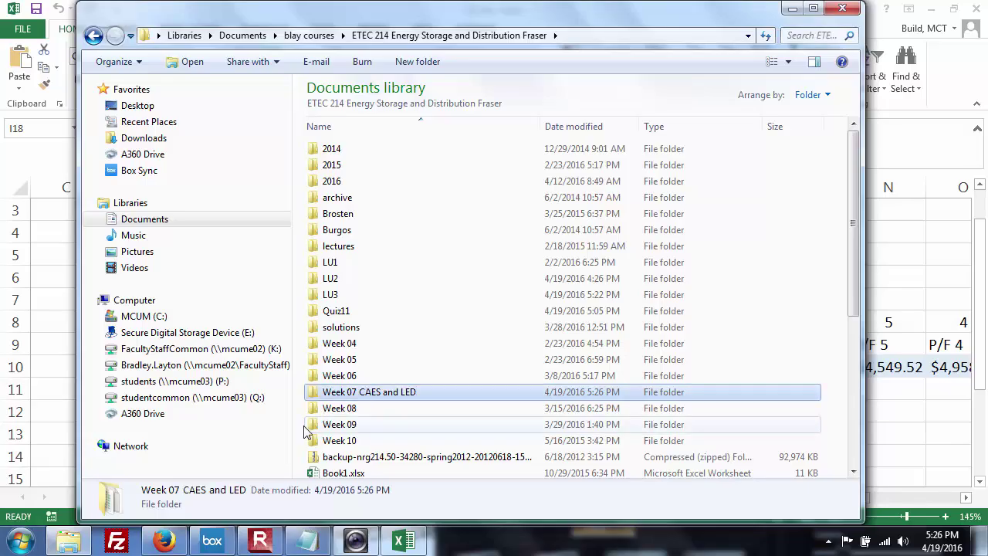
Open Pumped hydro.xlsx from the Week 08 folder of the course files
left_click(337, 413)
double_click(337, 412)
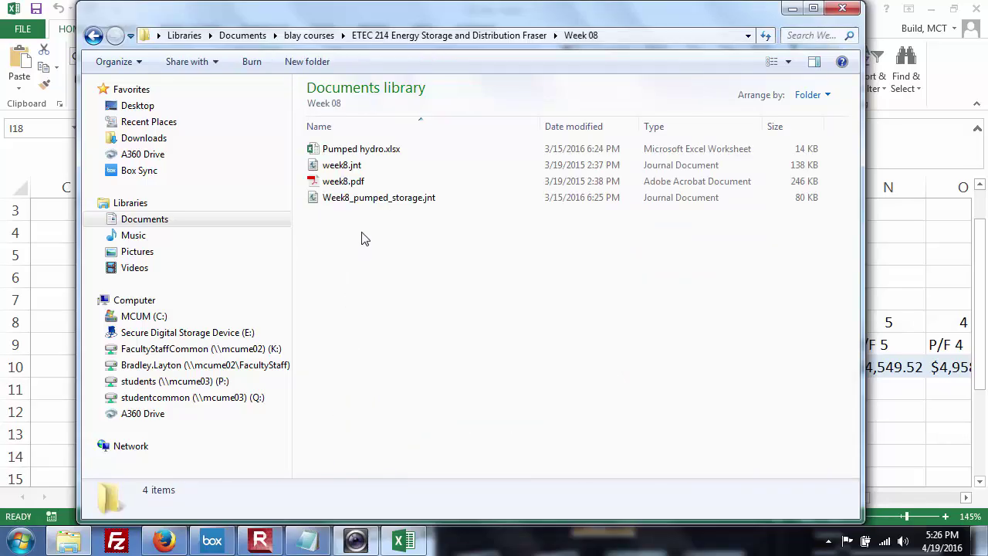
double_click(351, 148)
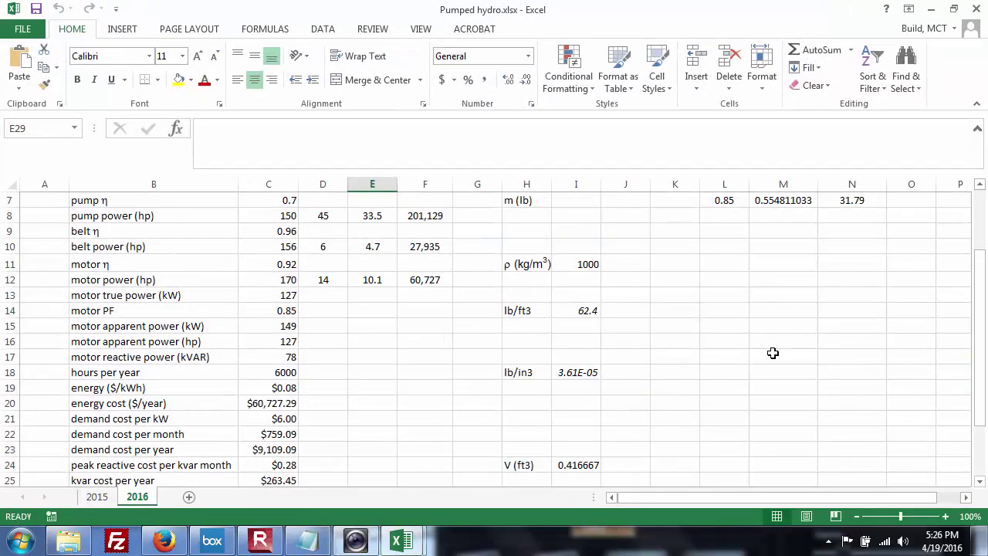
Compare the 2016 sheet of Pumped hydro.xlsx with the pump attributes given in quiz question 12 in Firefox
scroll(979, 324, "up", 2)
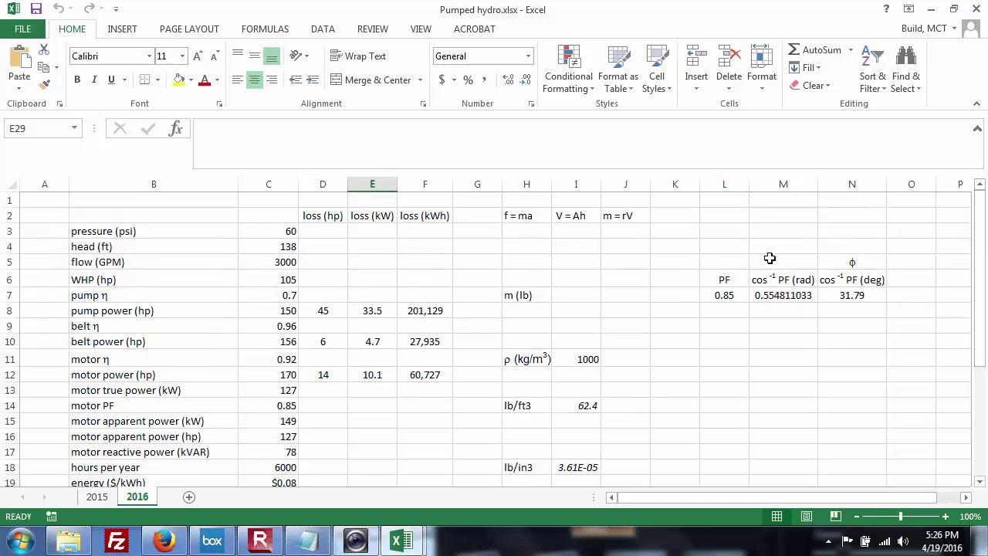
left_click(702, 260)
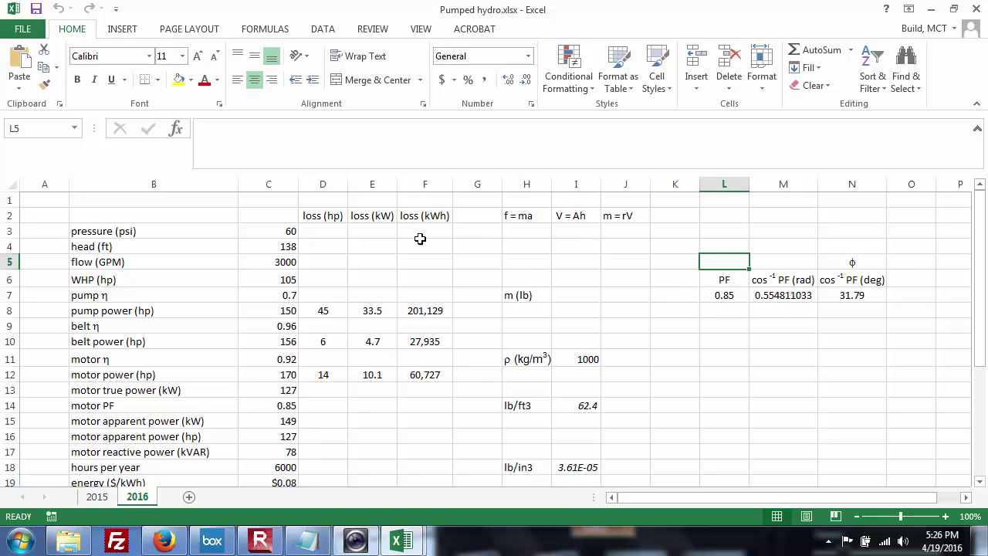
left_click(284, 230)
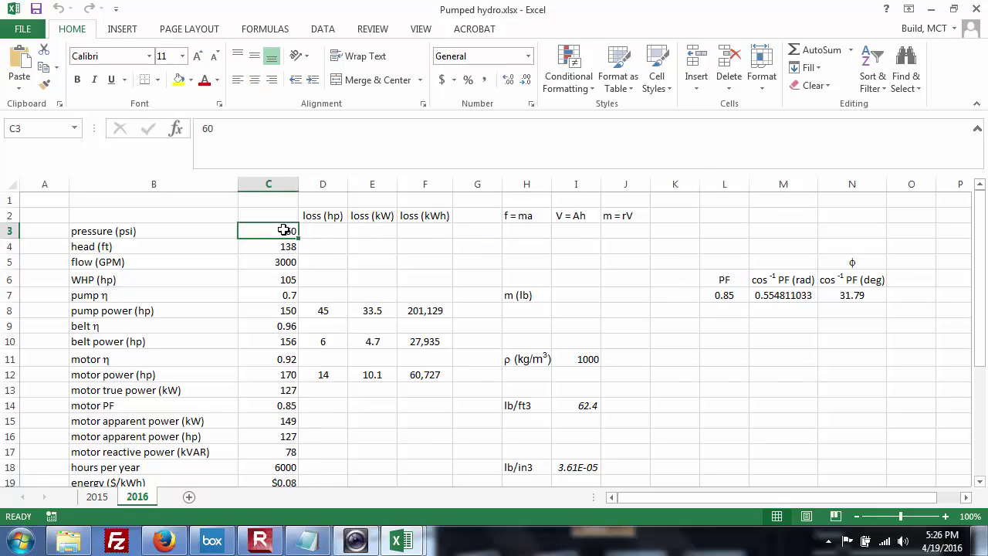
key("alt+Tab")
key("alt+Tab")
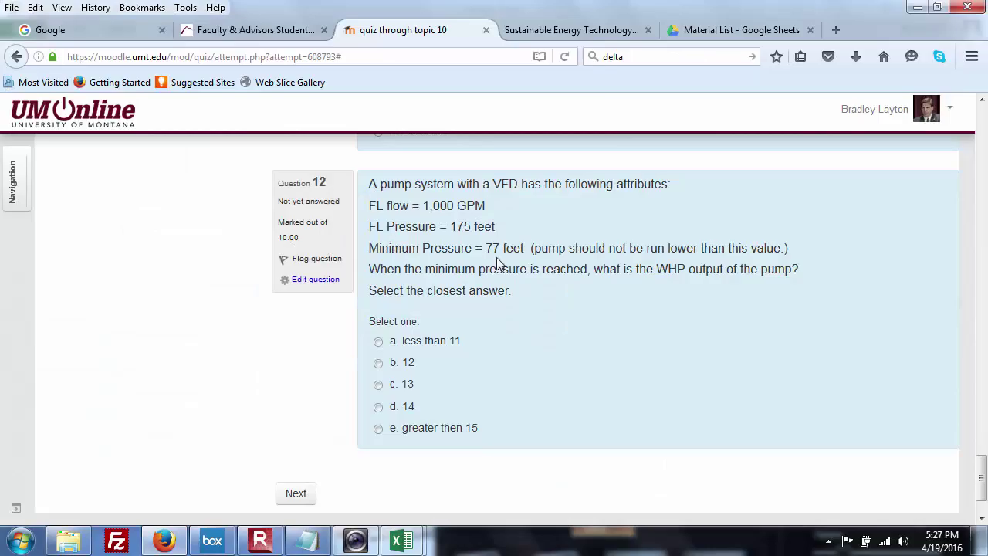
key("alt+Tab")
key("alt+Tab")
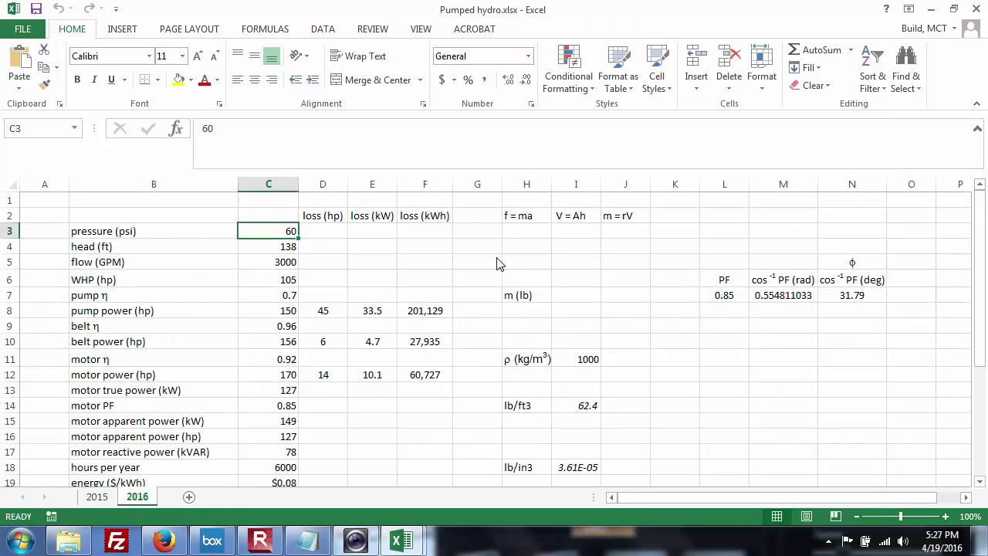
Inspect the head formula in C4 and the WHP formula in C6 of the 2016 sheet
left_click(443, 252)
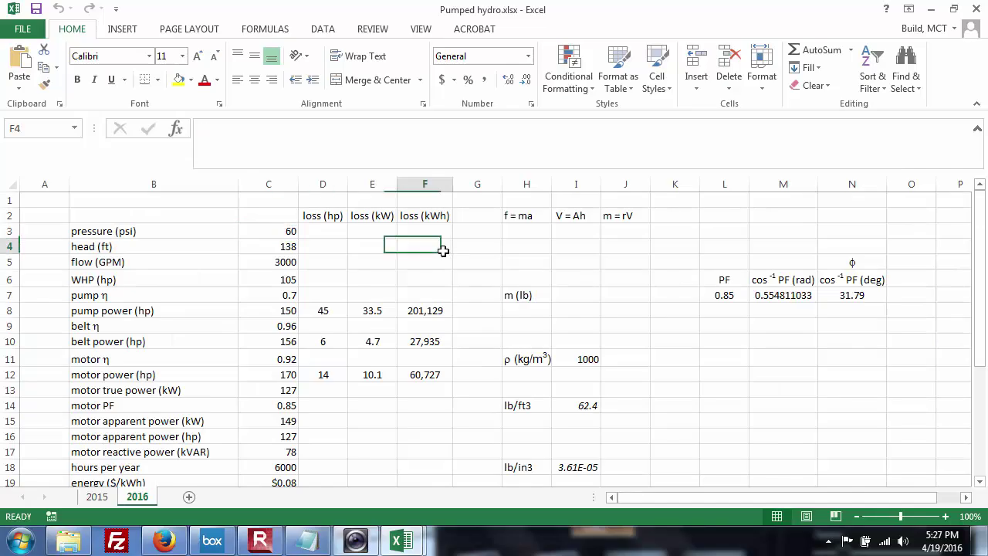
left_click(272, 247)
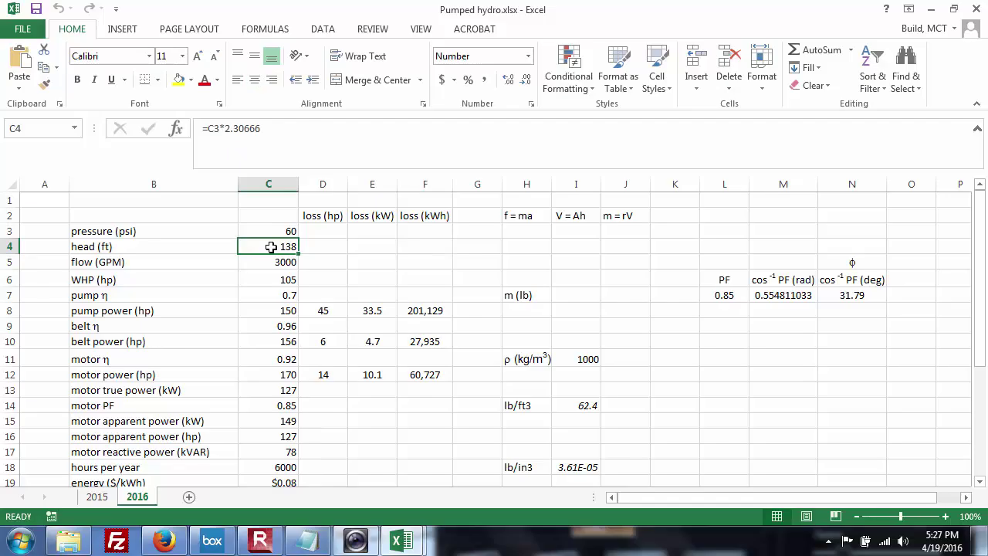
double_click(272, 247)
key("Return")
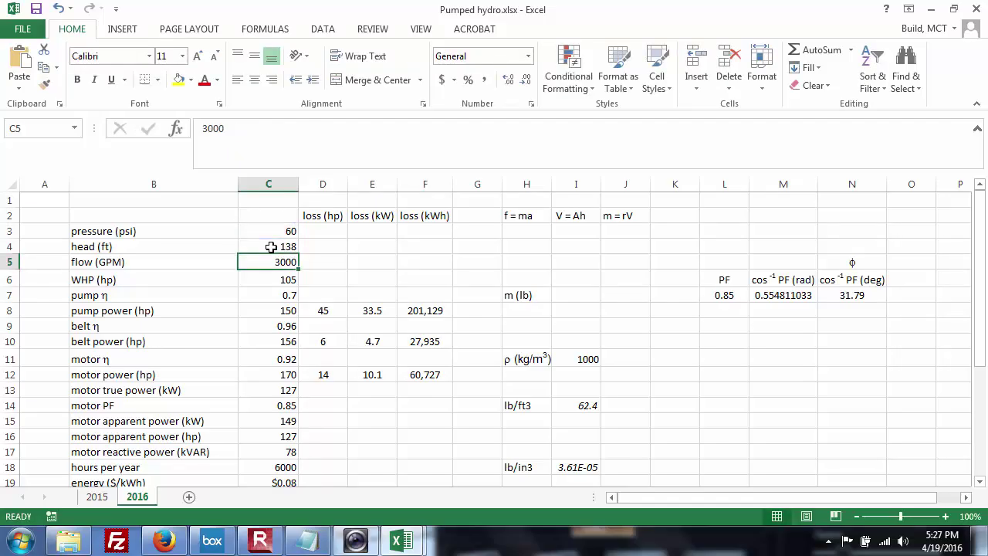
double_click(273, 277)
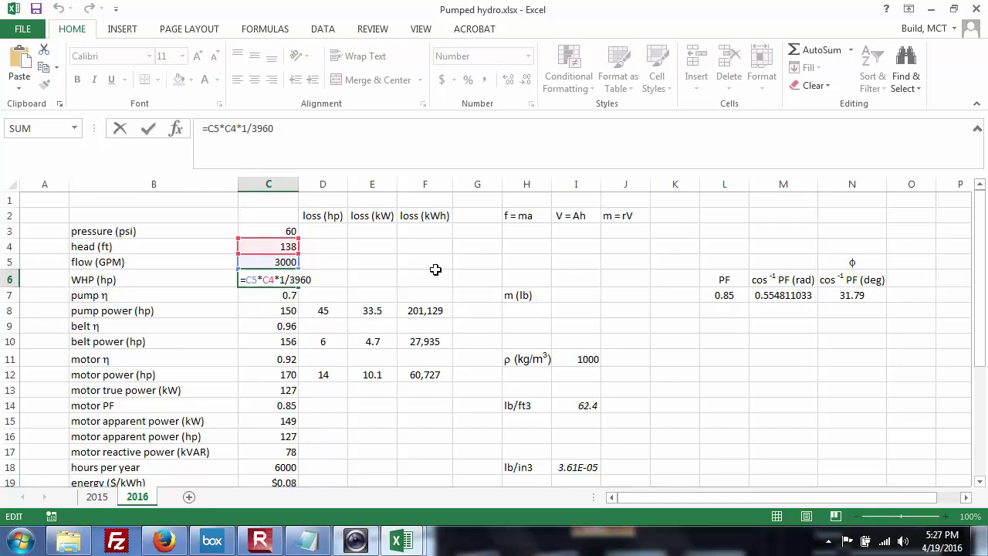
key("Return")
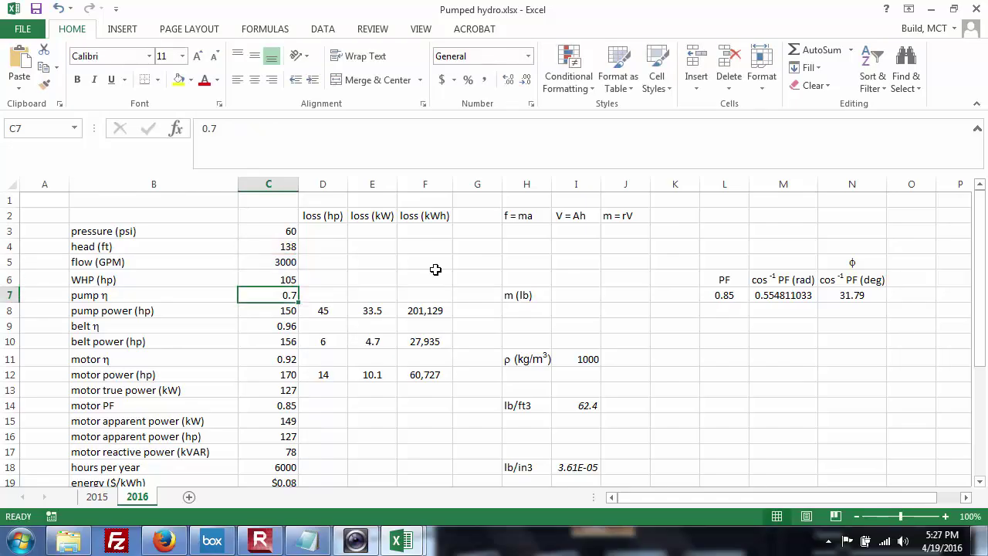
Copy the pressure, head, flow and WHP rows in B3:C6 of the 2016 sheet
left_click(153, 231)
left_click_drag(153, 232, 248, 275)
key("ctrl+c")
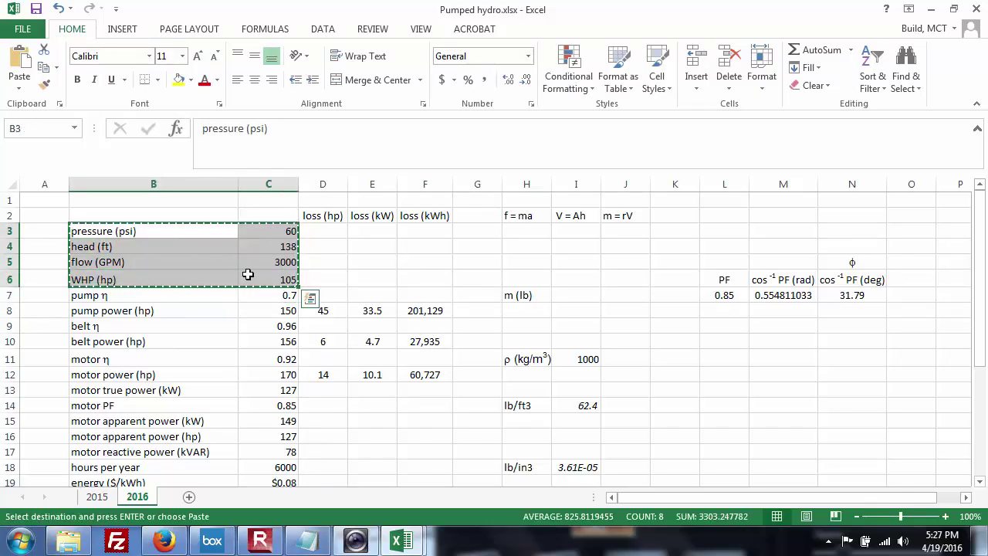
Clear all cell contents from the P12 sheet of Q1.xlsx and select cell D3
key("ctrl+Tab")
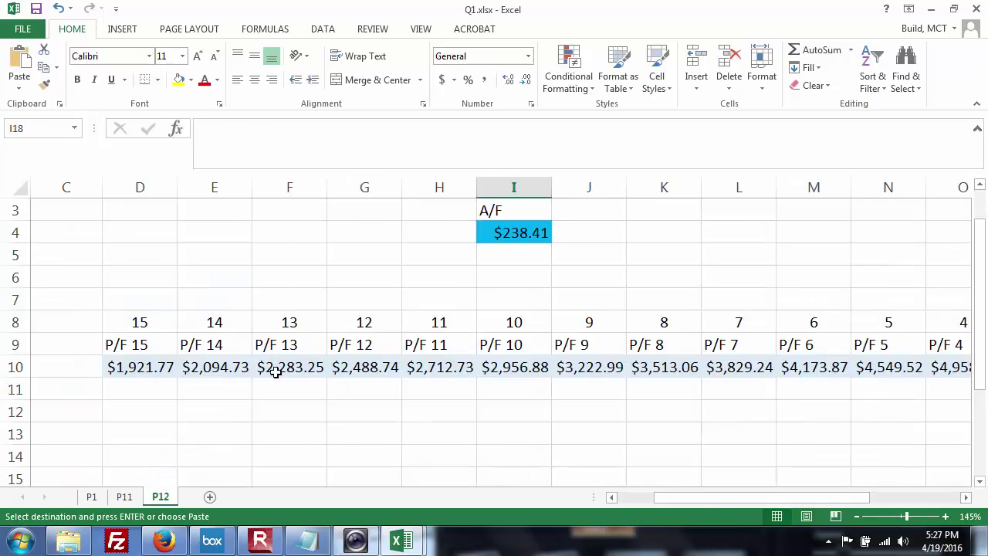
key("ctrl+a")
key("Delete")
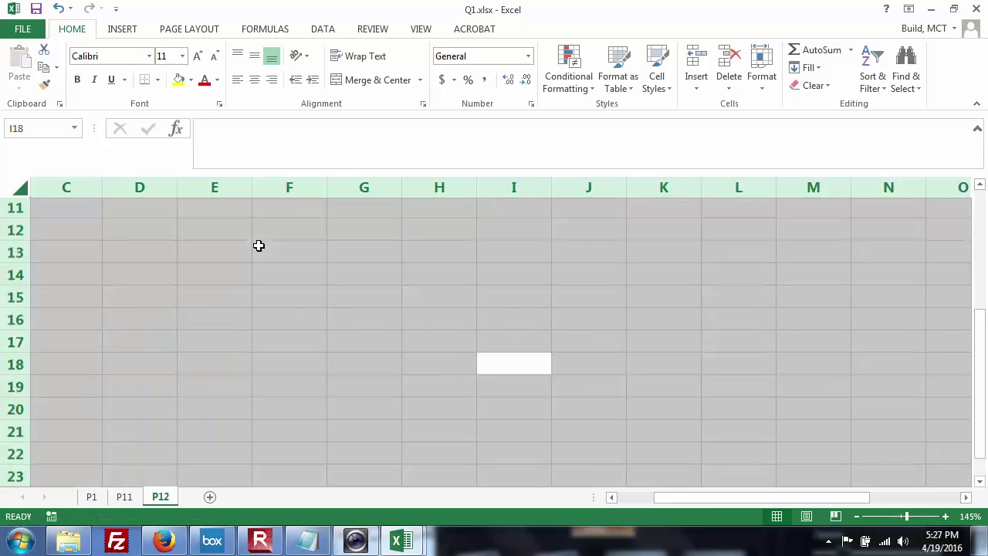
left_click_drag(985, 382, 983, 376)
left_click(149, 253)
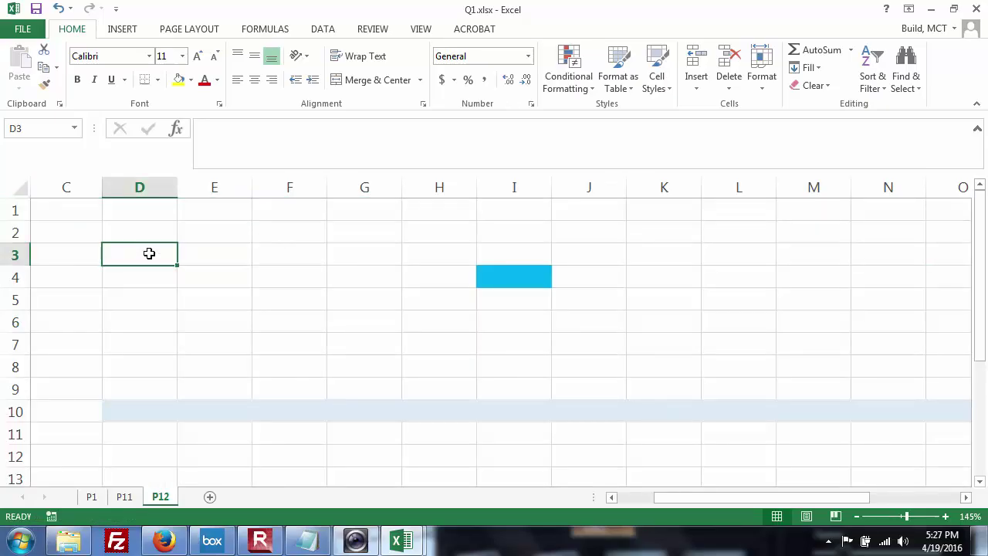
Copy B3:C6 from Pumped hydro.xlsx into the P12 sheet of Q1.xlsx at D3 and fit column D to its labels
key("alt+Tab")
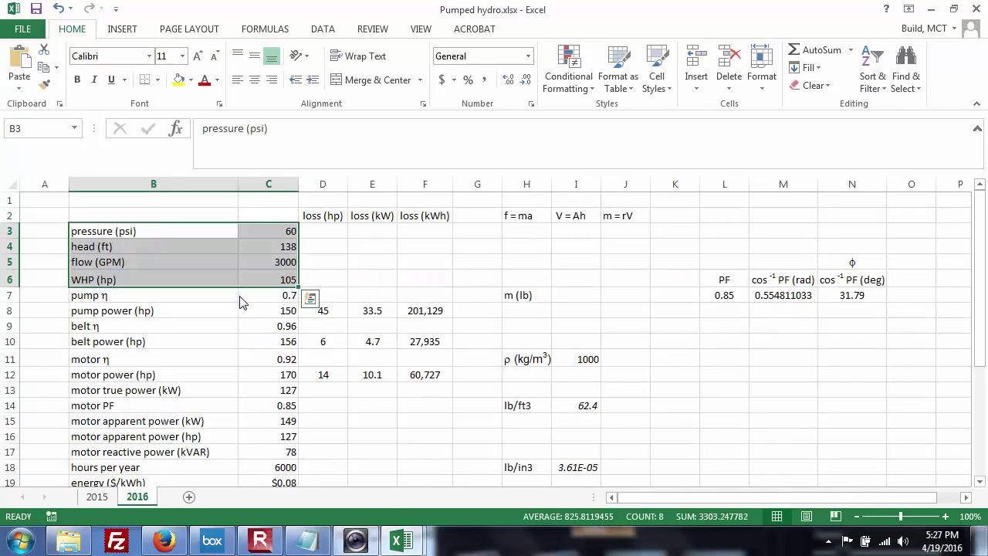
key("ctrl+c")
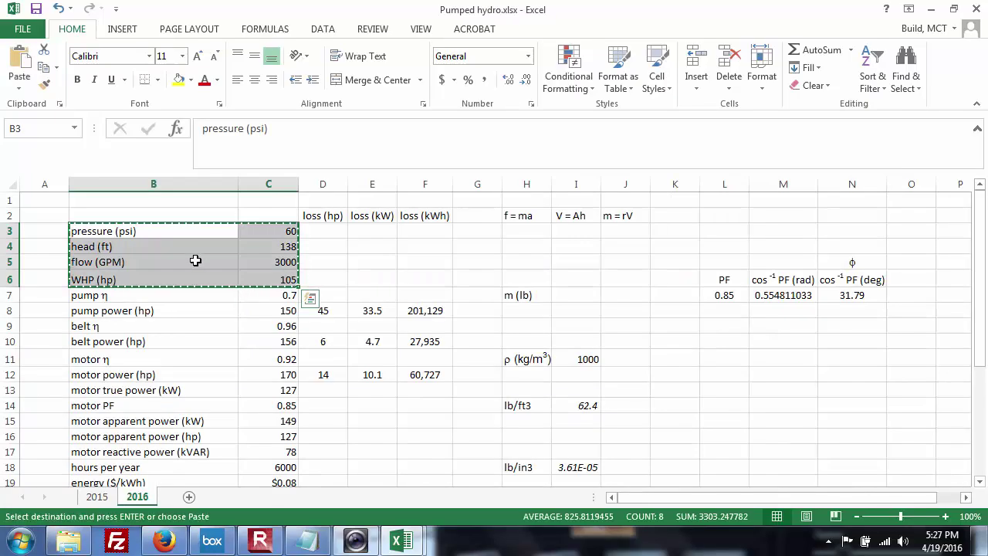
key("alt+Tab")
key("ctrl+v")
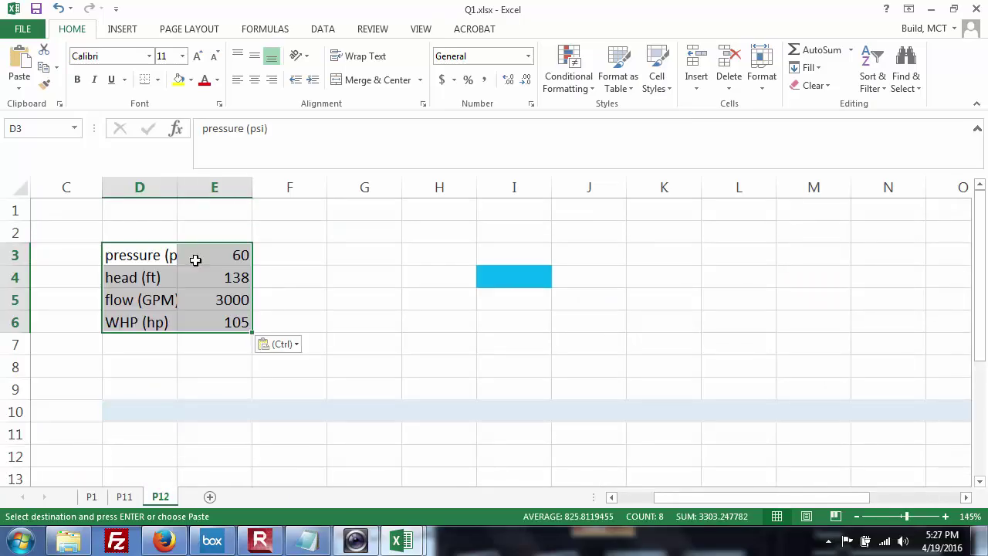
double_click(178, 198)
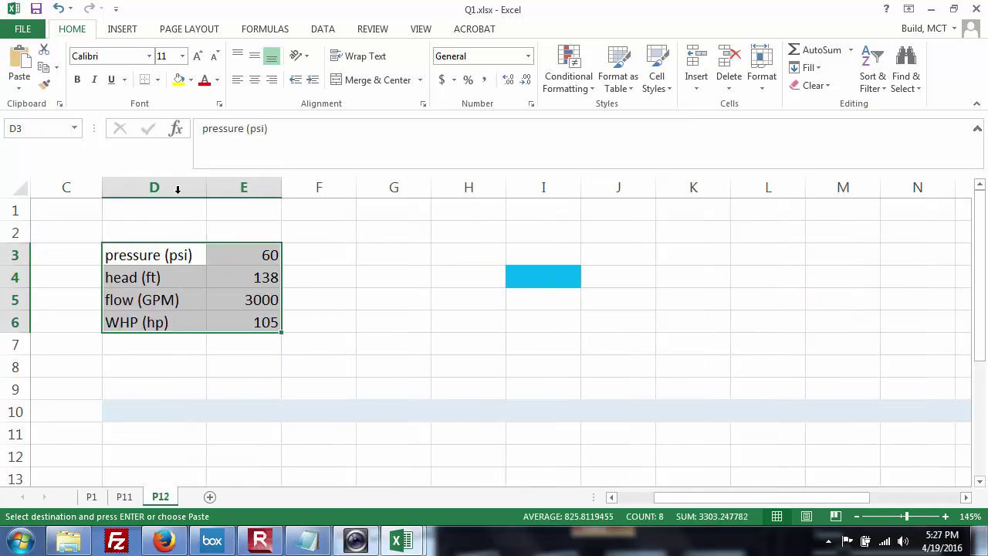
left_click(404, 282)
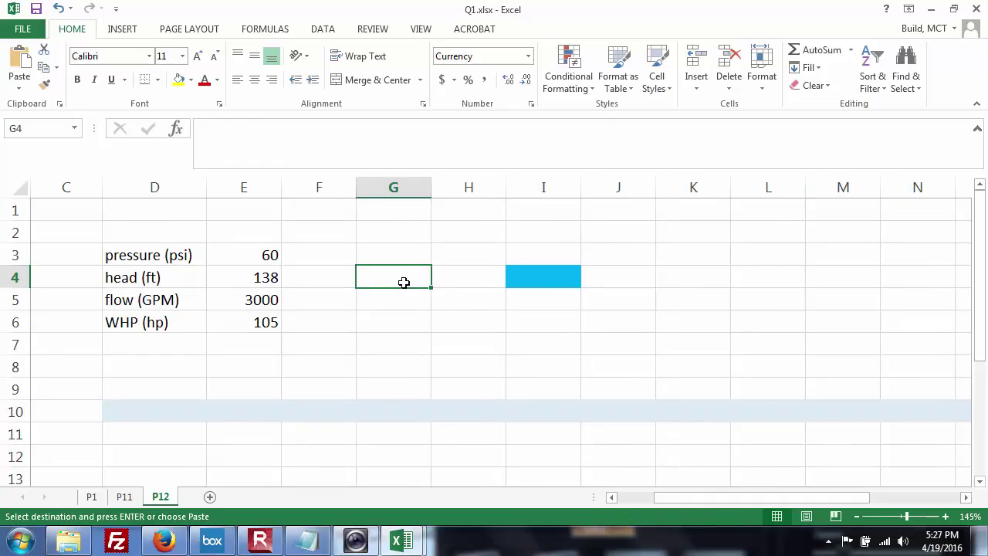
key("Escape")
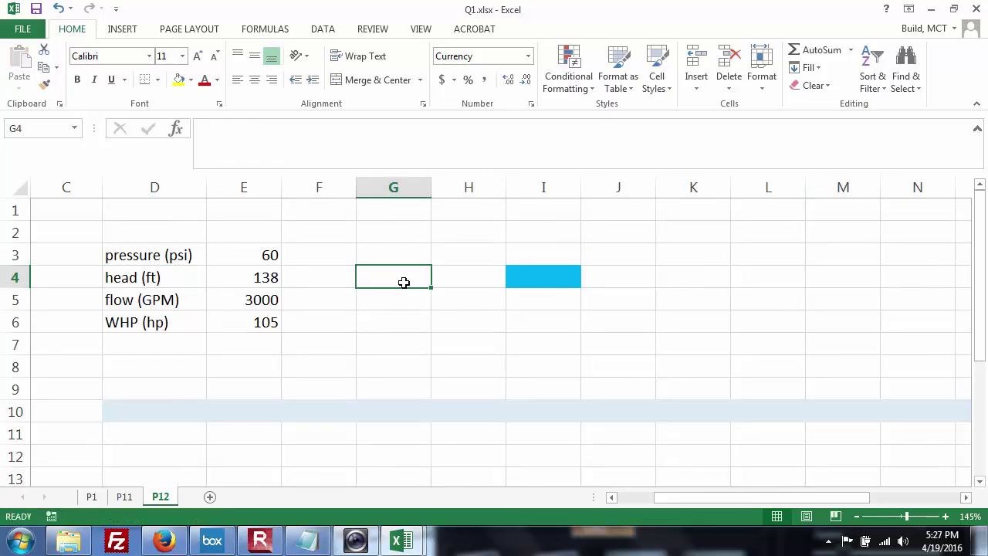
Delete row 10 and column I from the P12 sheet to remove the leftover colored cells
right_click(27, 418)
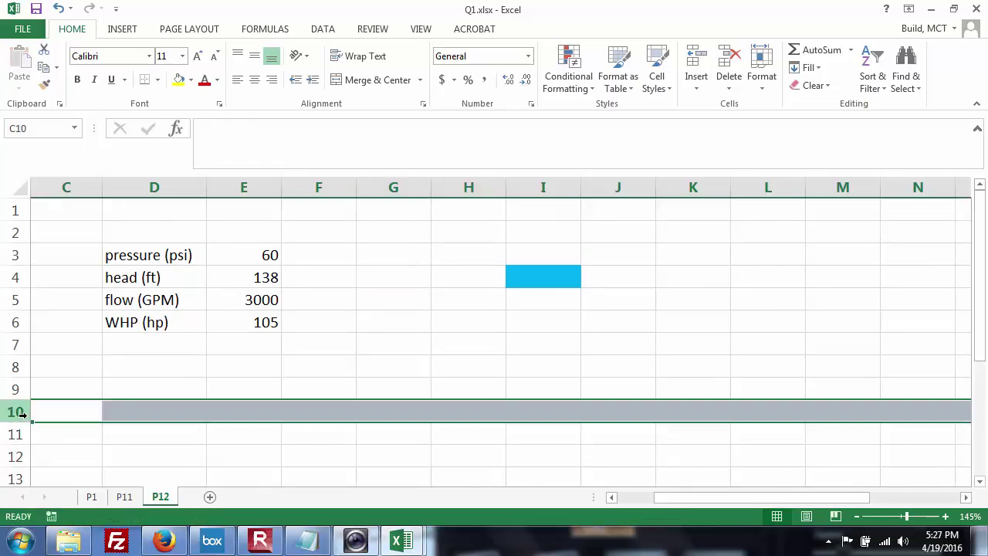
left_click(68, 312)
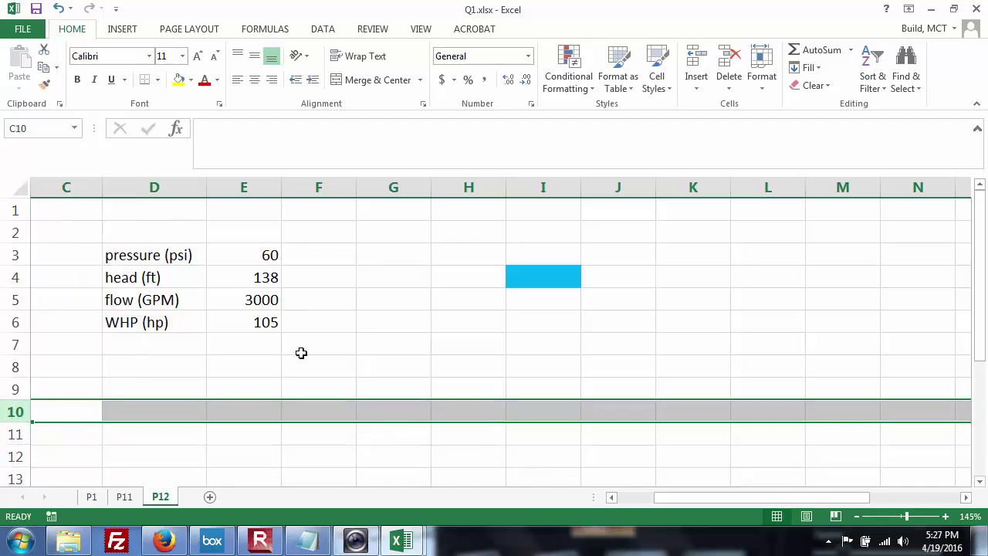
left_click(316, 355)
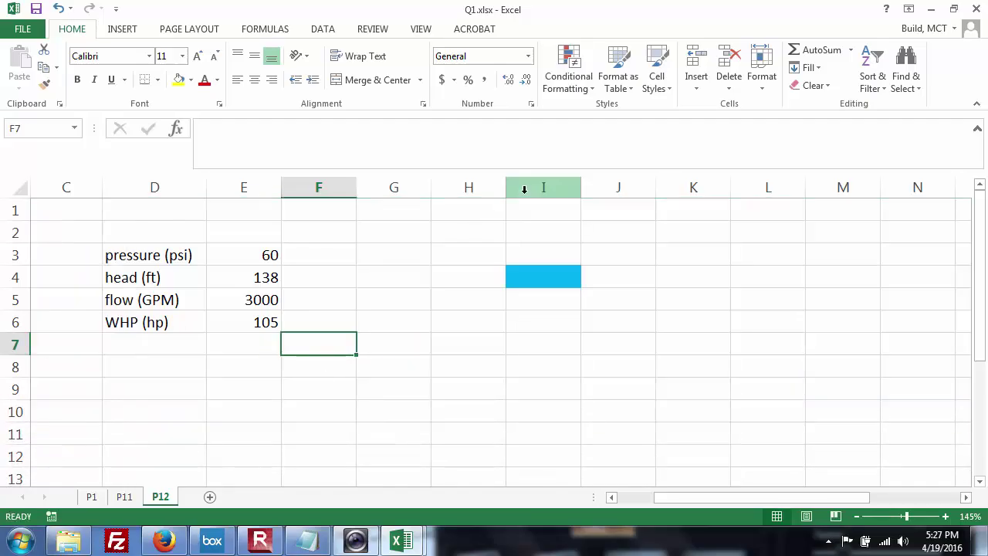
left_click(526, 193)
right_click(527, 199)
left_click(561, 316)
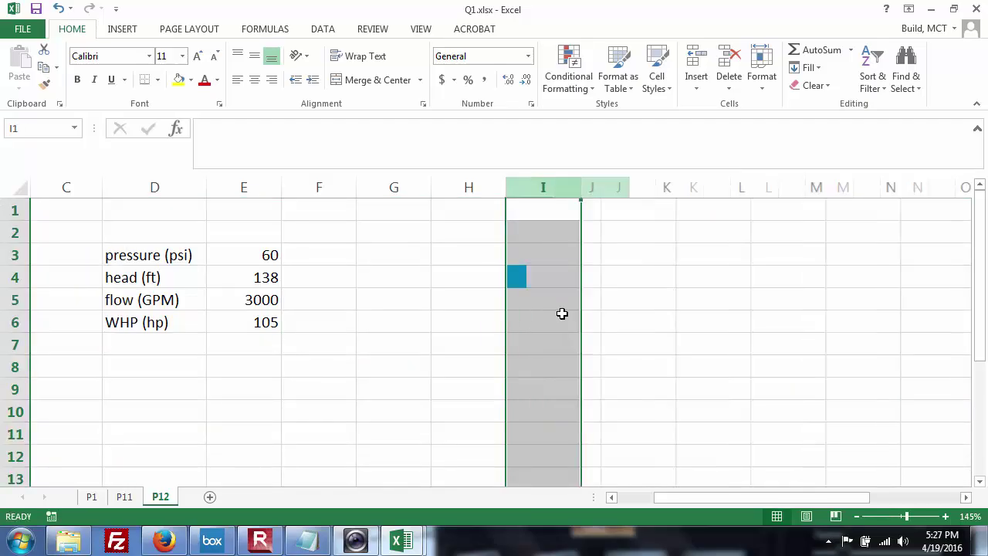
left_click(498, 326)
Copy the full text of quiz question 12 with its answer options from Firefox and return to Q1.xlsx
key("alt+Tab")
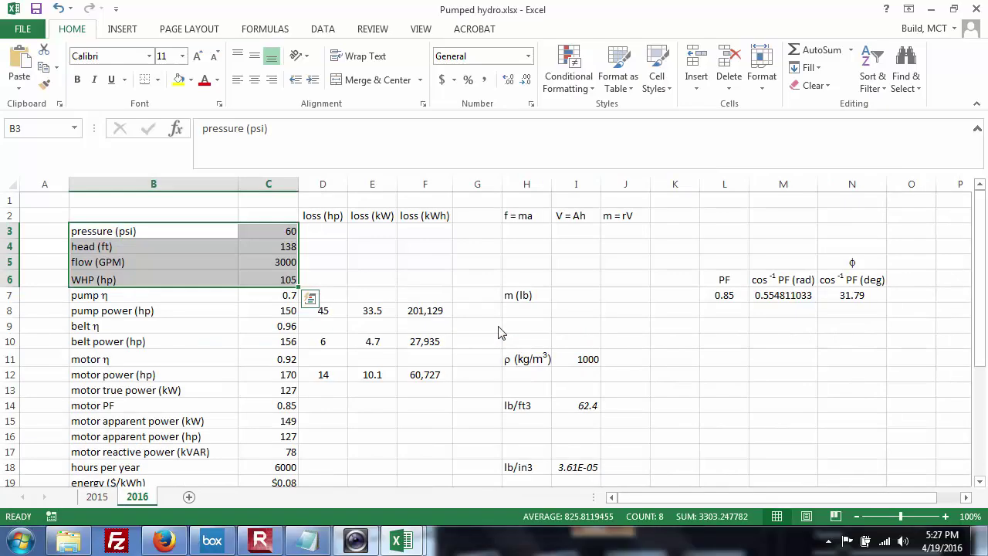
key("alt+Tab")
key("alt+Tab")
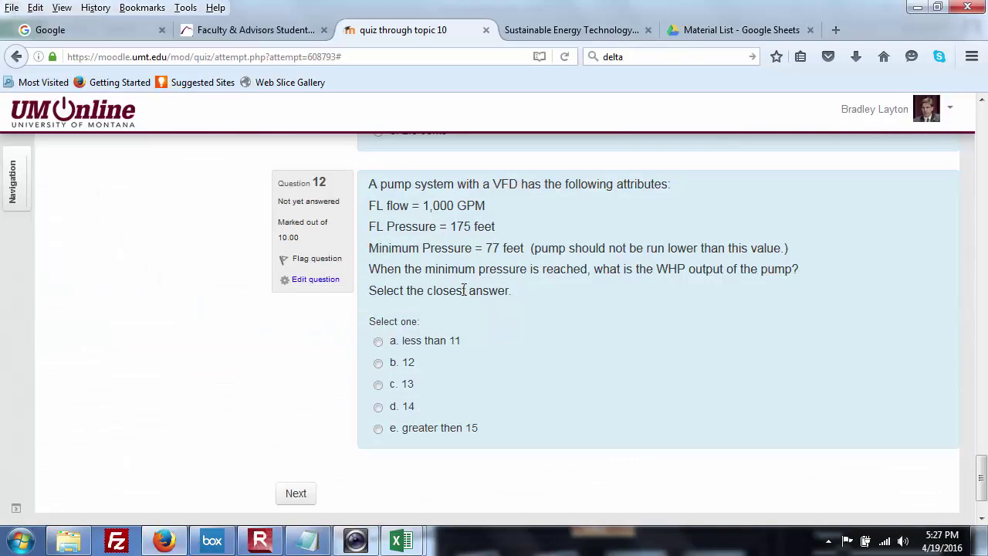
left_click_drag(400, 219, 497, 427)
key("ctrl+c")
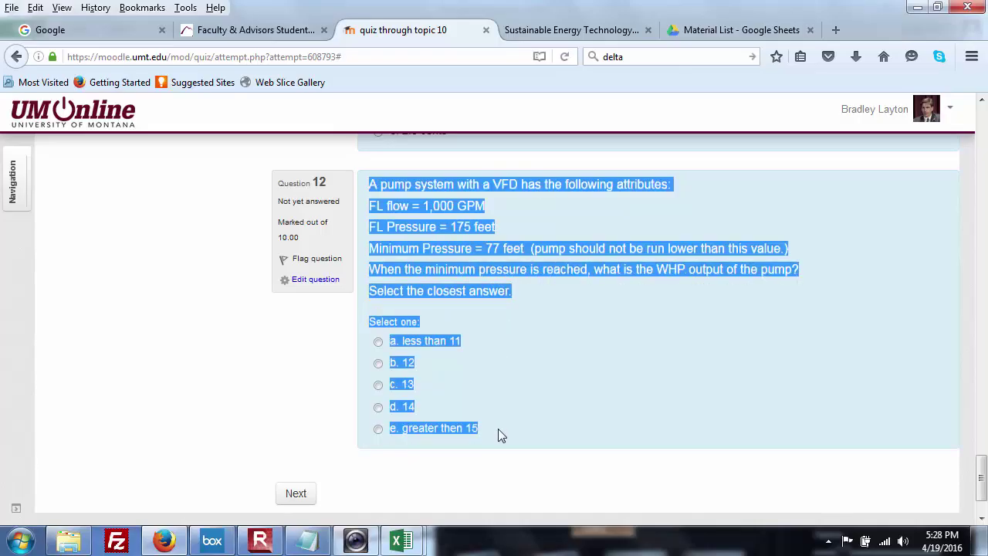
left_click(403, 538)
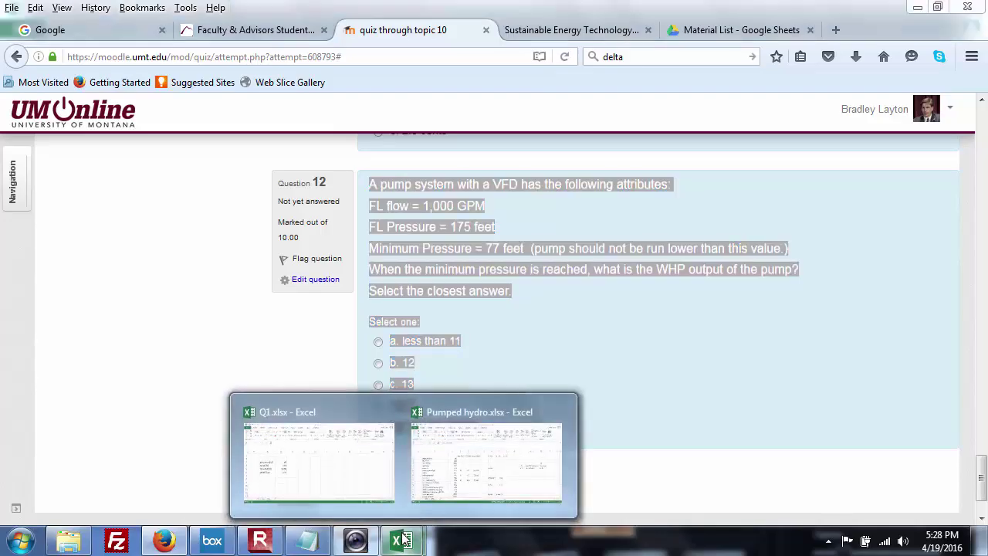
left_click(368, 467)
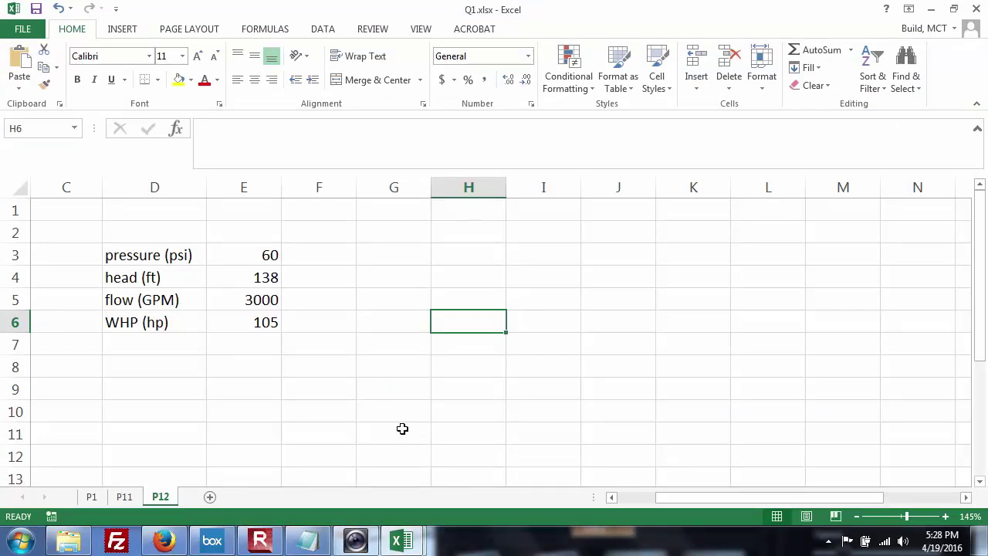
Check the question text box at the start of the P11 sheet, and return to cell I2 on the P12 sheet
left_click(125, 497)
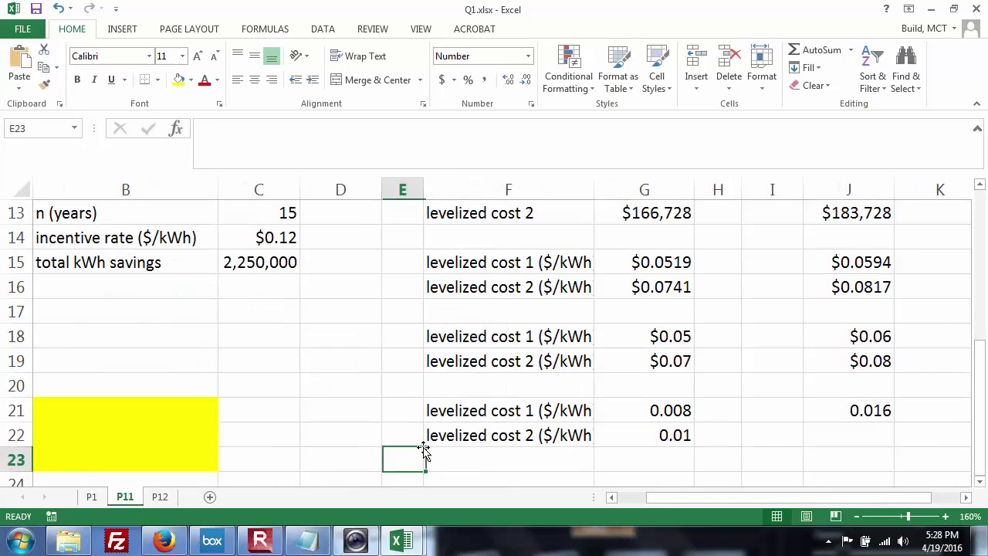
left_click_drag(980, 392, 980, 246)
left_click(422, 247)
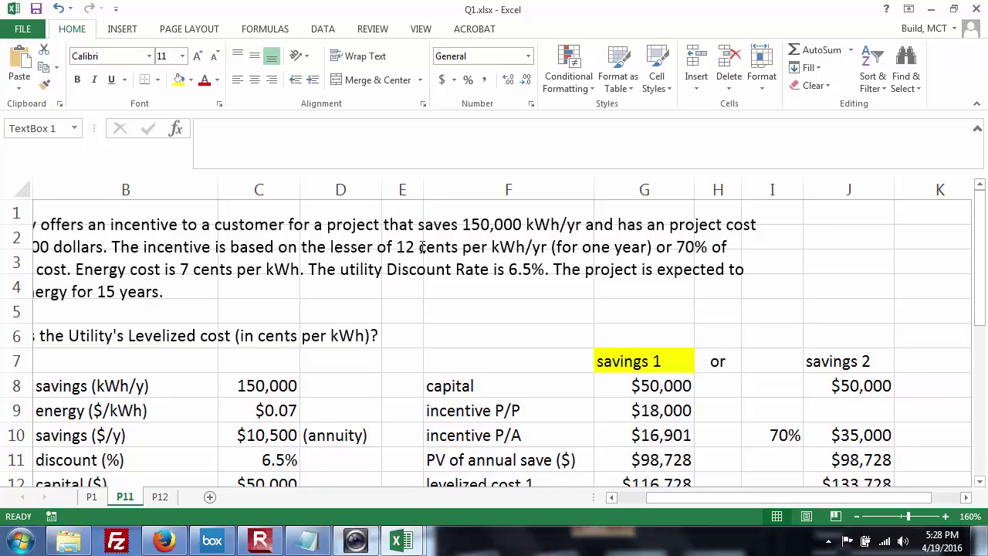
left_click(334, 353)
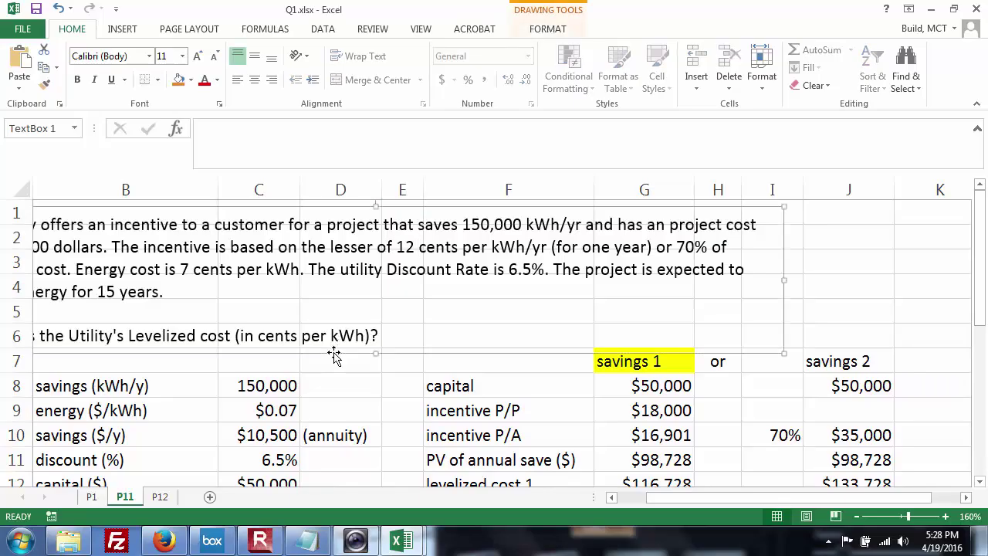
left_click(160, 497)
left_click(542, 238)
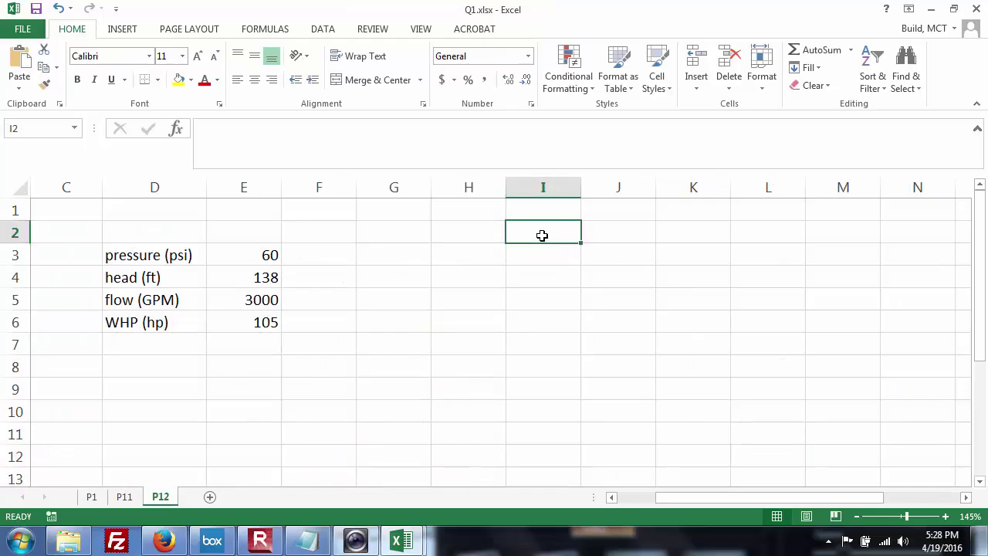
Paste the copied question text box at I2 of the P12 sheet and insert six blank rows above the pressure row
key("ctrl+v")
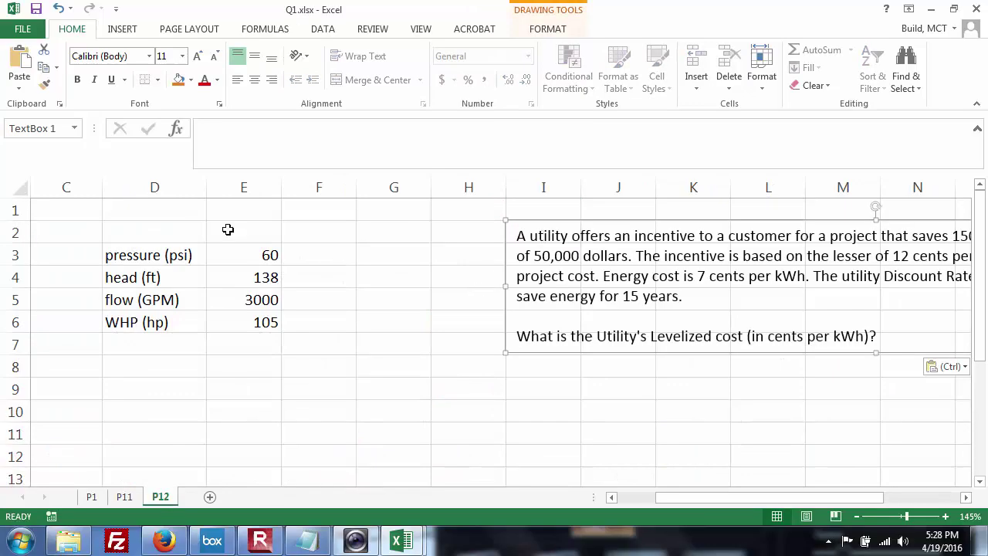
left_click(17, 259)
right_click(19, 260)
left_click(56, 368)
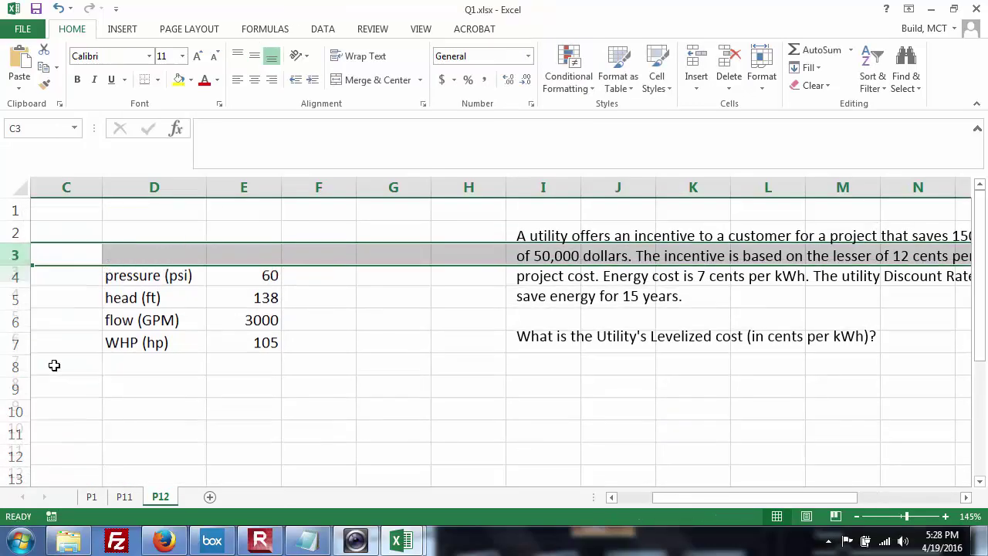
key("F4")
key("F4")
key("F4")
key("F4")
key("F4")
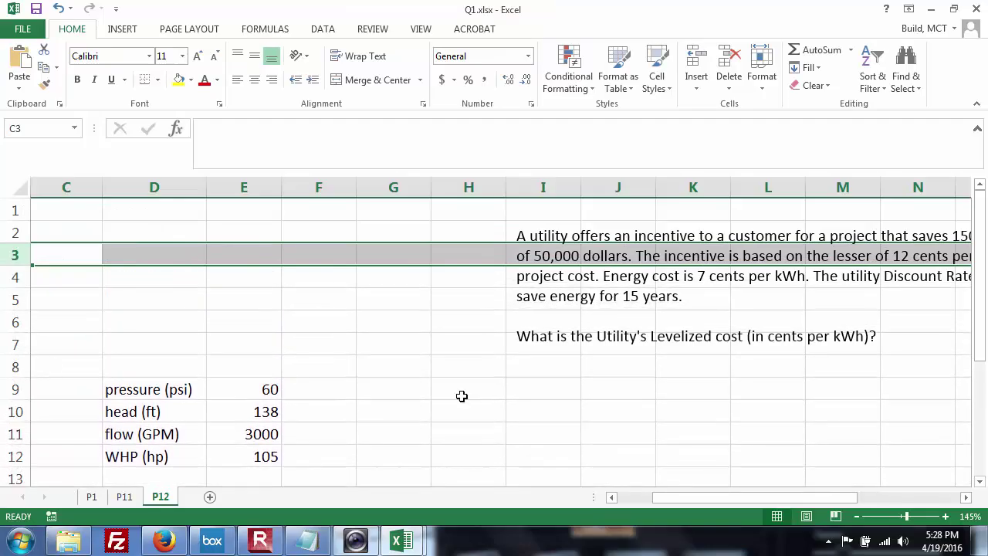
Move the text box to the top of columns C to L and replace its text with the copied question 12 from the quiz
left_click(710, 296)
left_click_drag(658, 220, 230, 203)
key("alt+Tab")
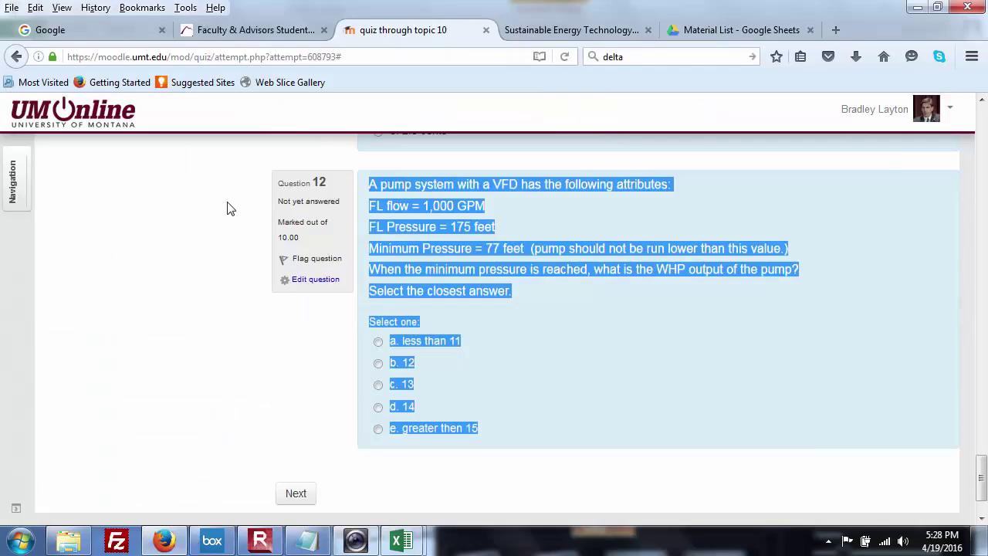
key("alt+Tab")
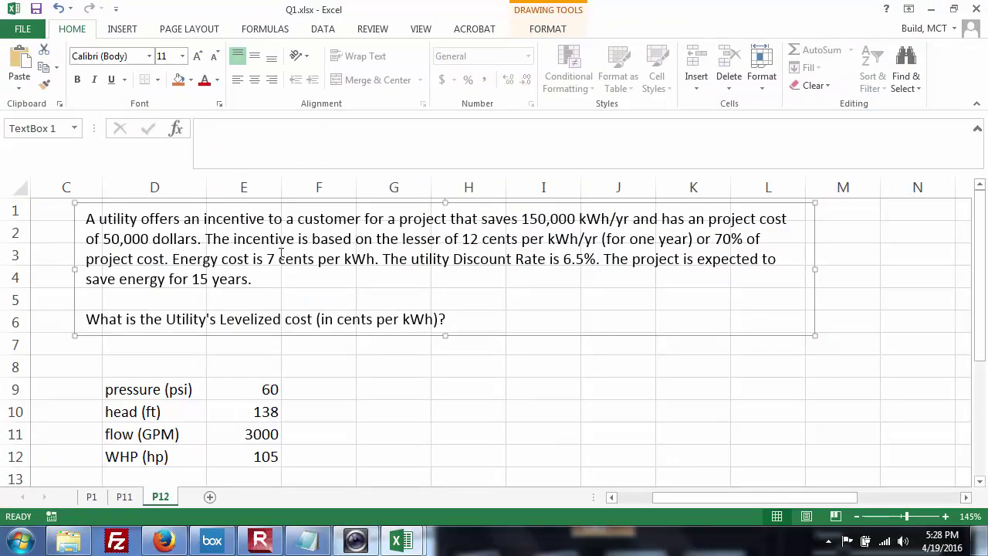
double_click(279, 259)
left_click(279, 259)
left_click(280, 258)
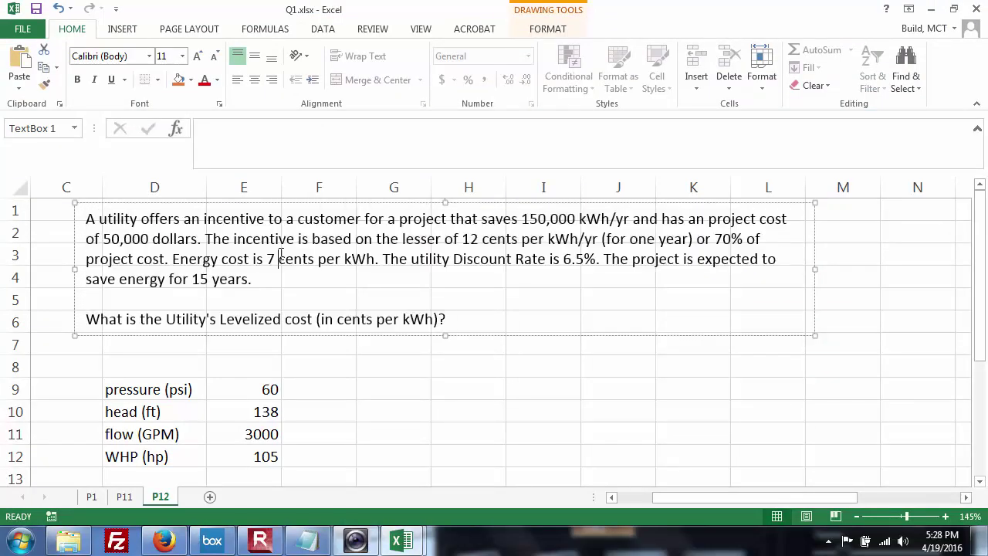
triple_click(280, 258)
key("ctrl+v")
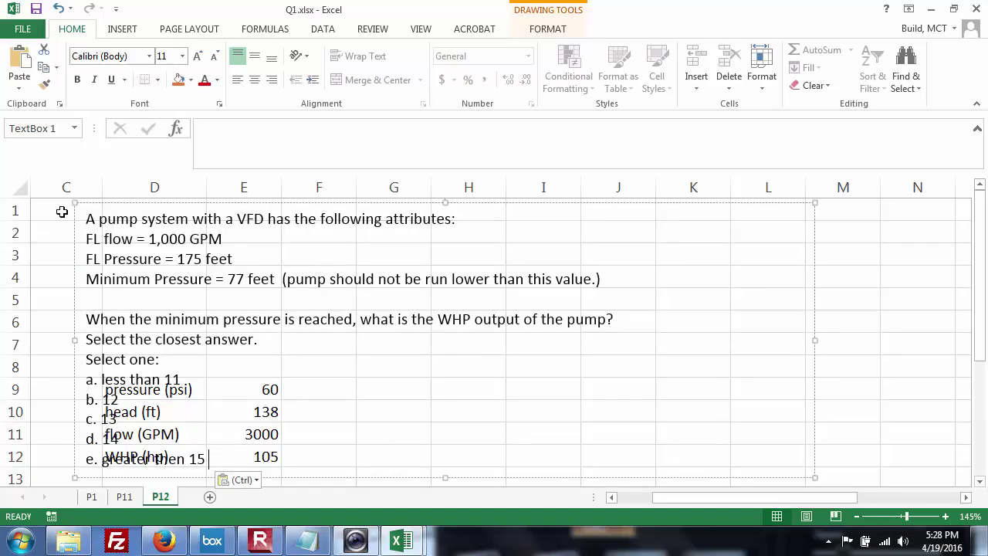
Move the question text box beside the pump data, starting at the edge of column H, and narrow it to end in column M
left_click_drag(72, 220, 449, 211)
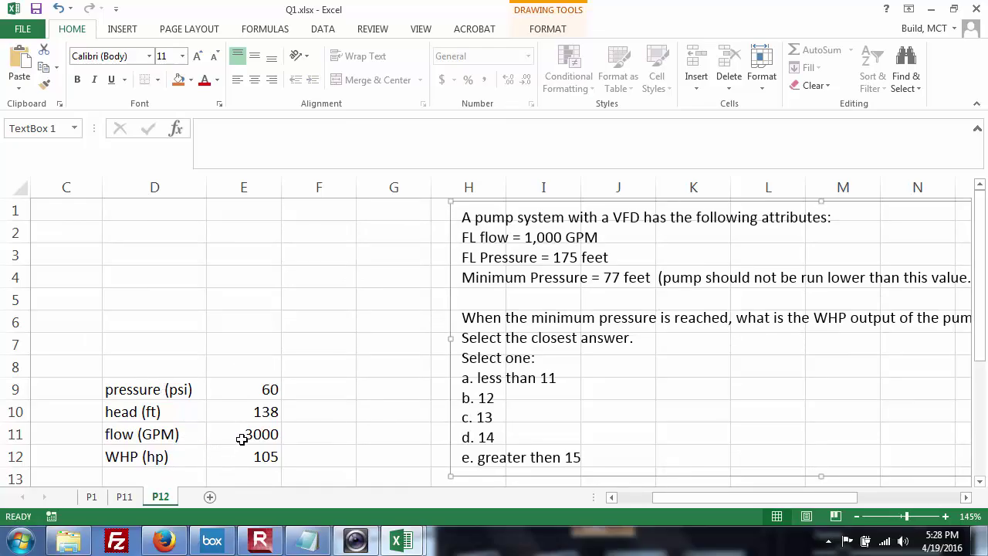
left_click(251, 391)
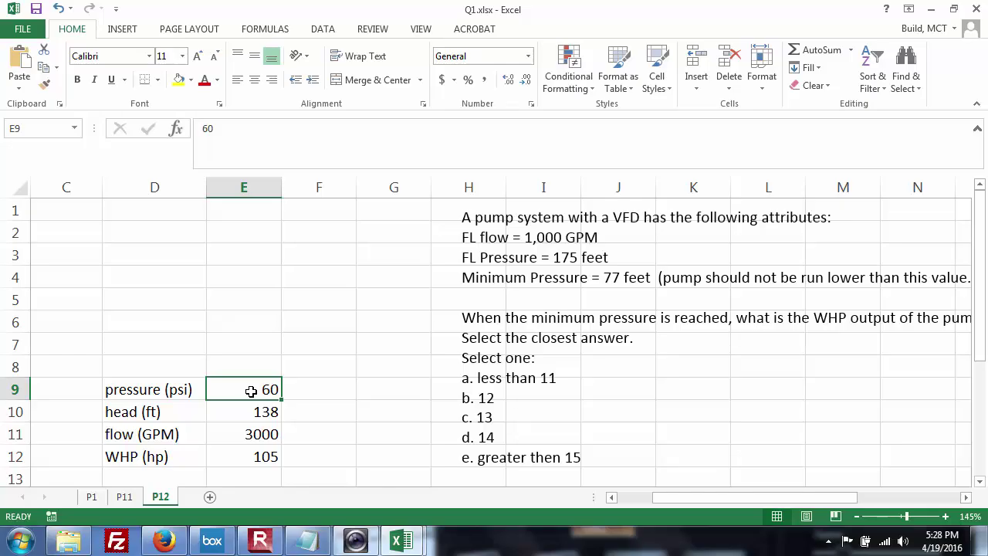
left_click(537, 378)
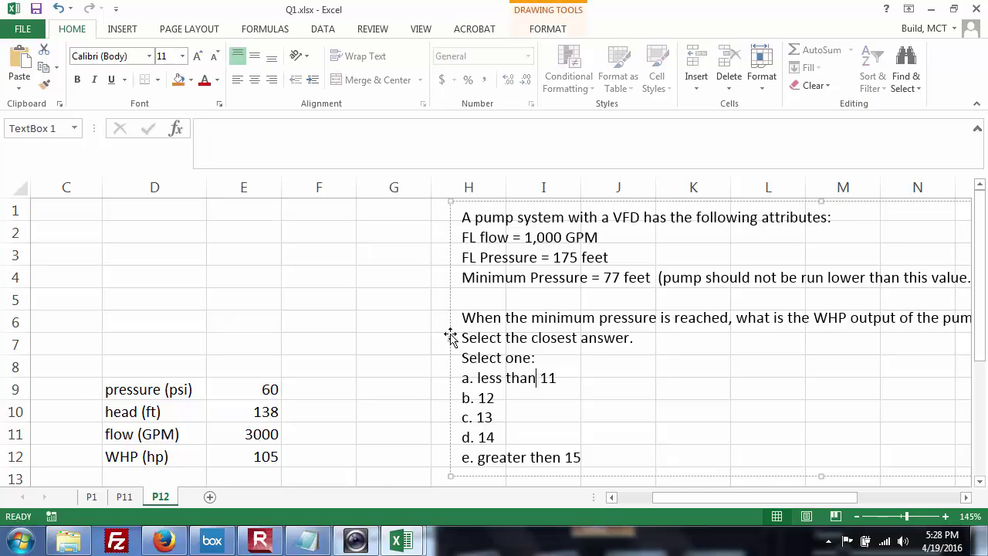
left_click_drag(451, 337, 425, 309)
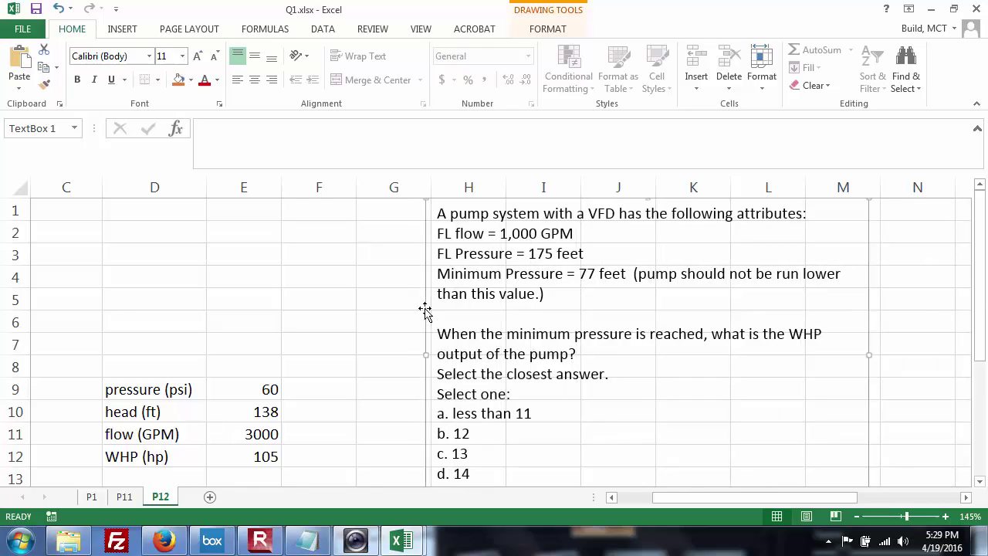
left_click(347, 326)
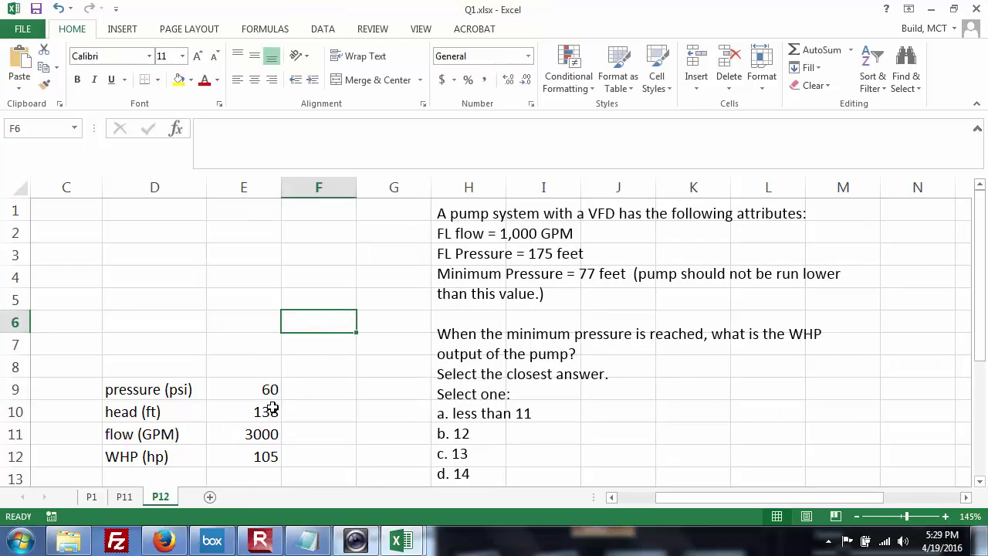
Examine the head formula in E10 and the WHP formula with its referenced cells in E12
left_click(273, 408)
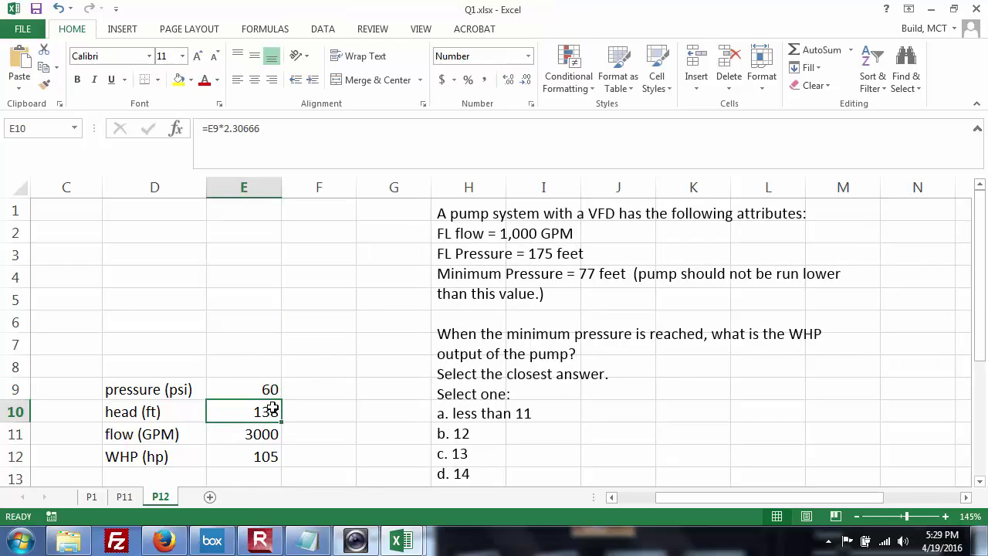
left_click(347, 426)
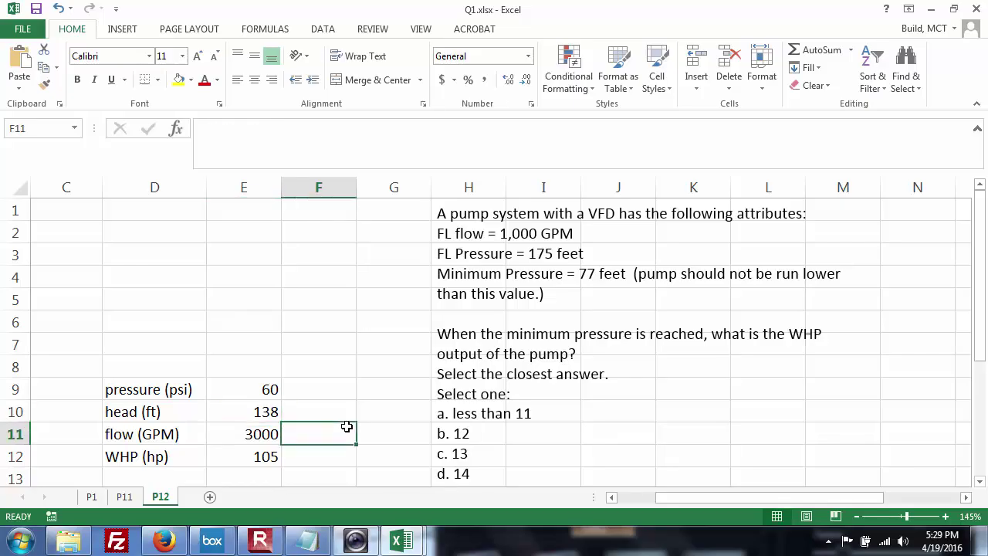
left_click(256, 460)
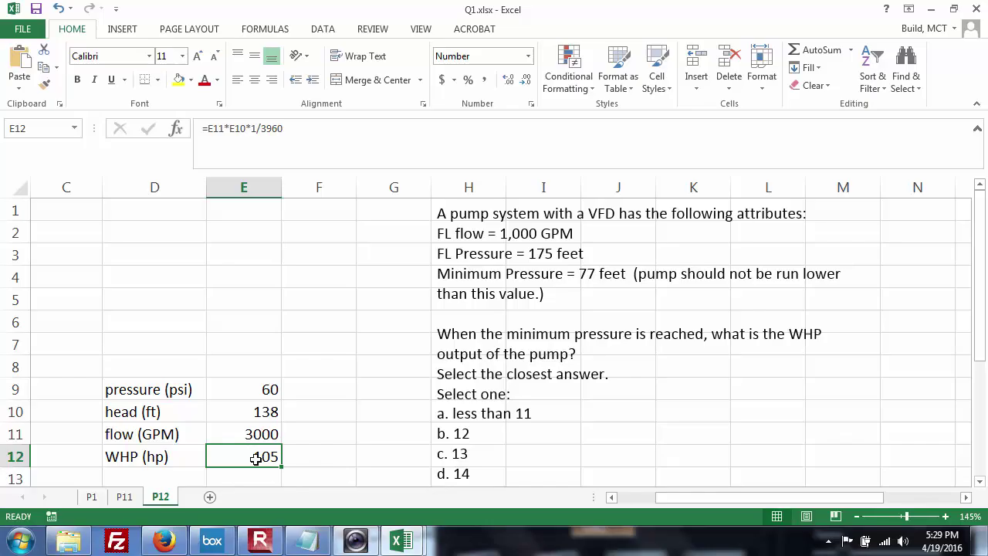
double_click(256, 458)
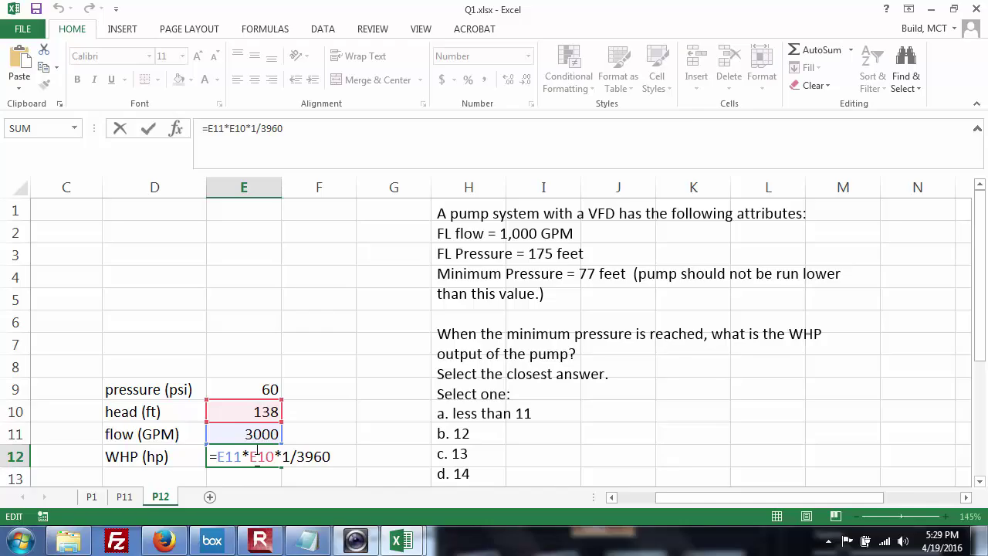
key("Return")
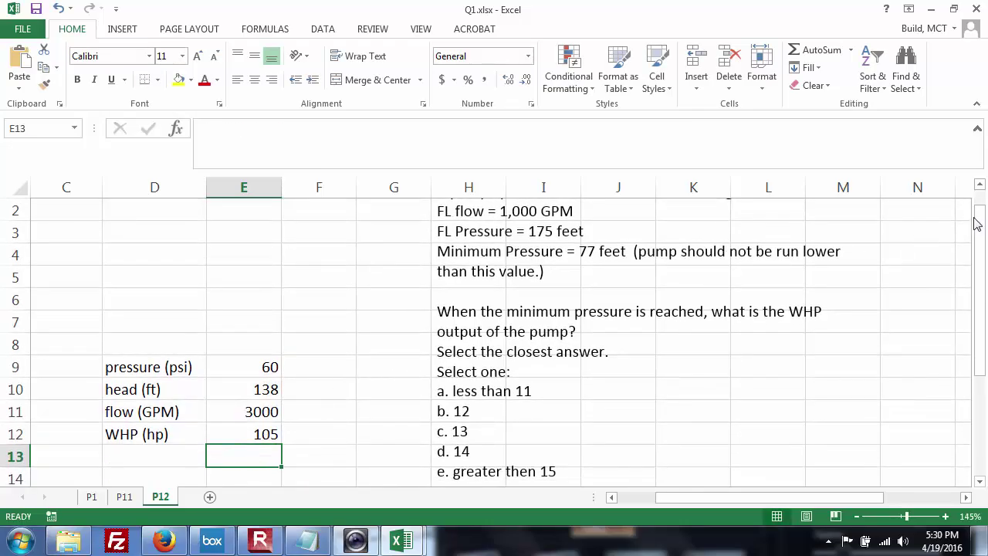
Set the flow in E11 to 1000 GPM and the head in E10 to 175 ft
left_click(980, 184)
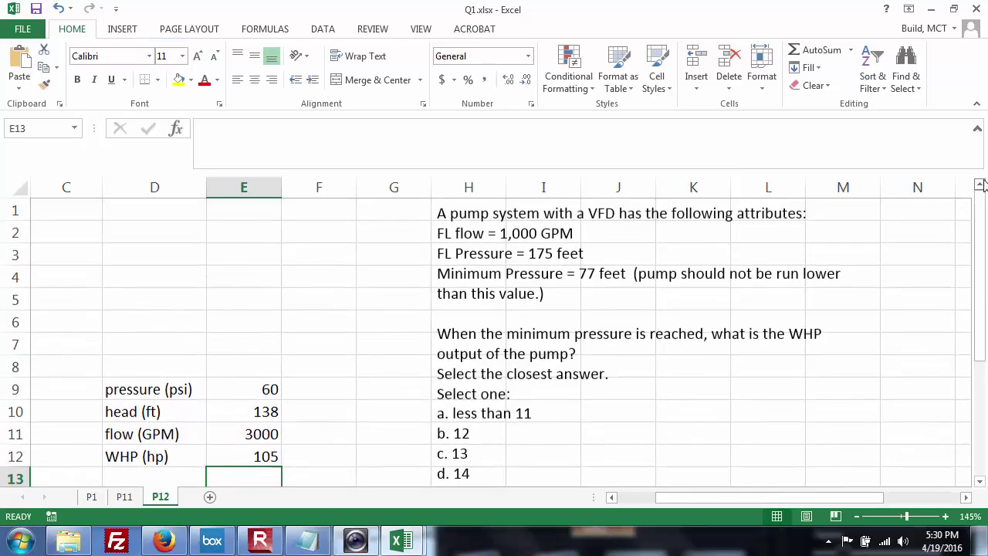
left_click(232, 436)
type("1000")
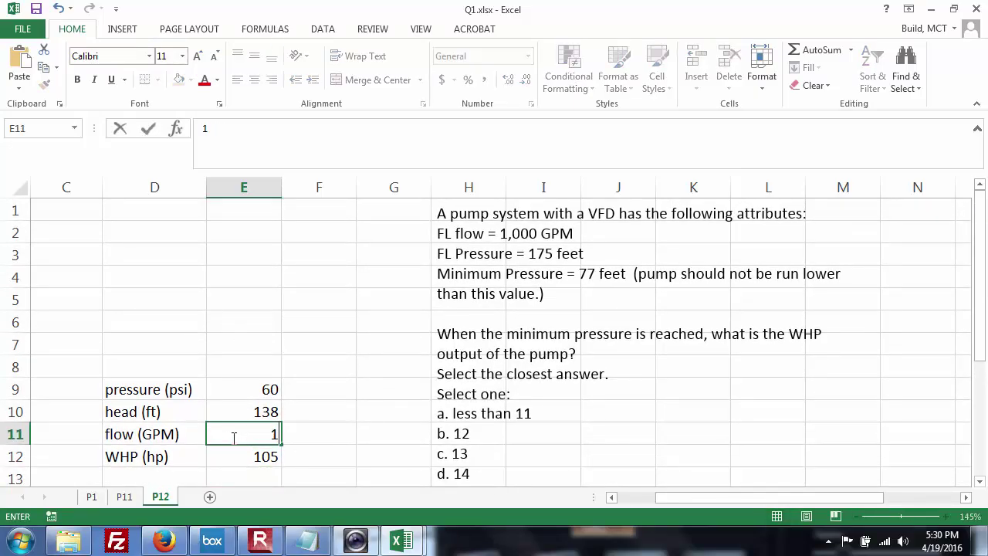
key("Return")
key("Up")
key("Up")
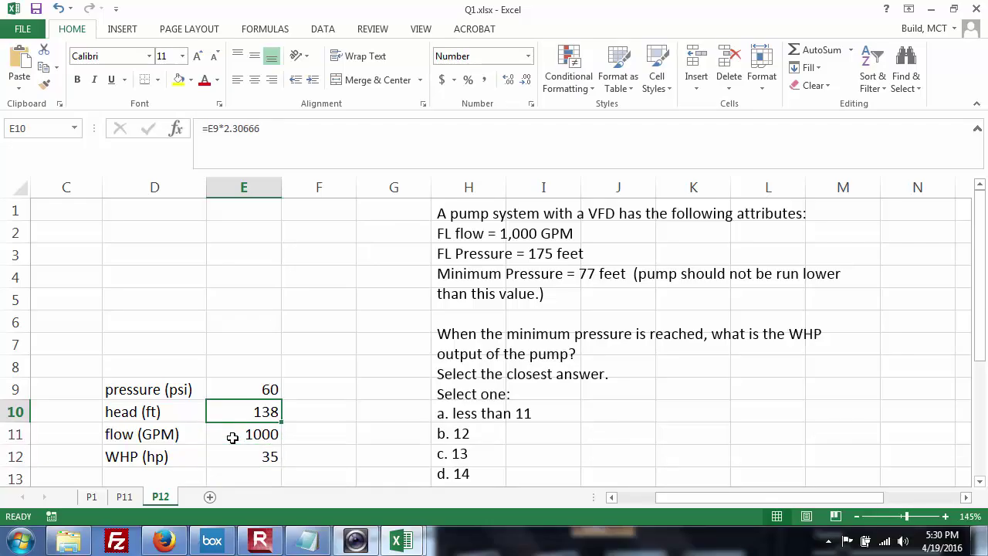
type("175")
key("Return")
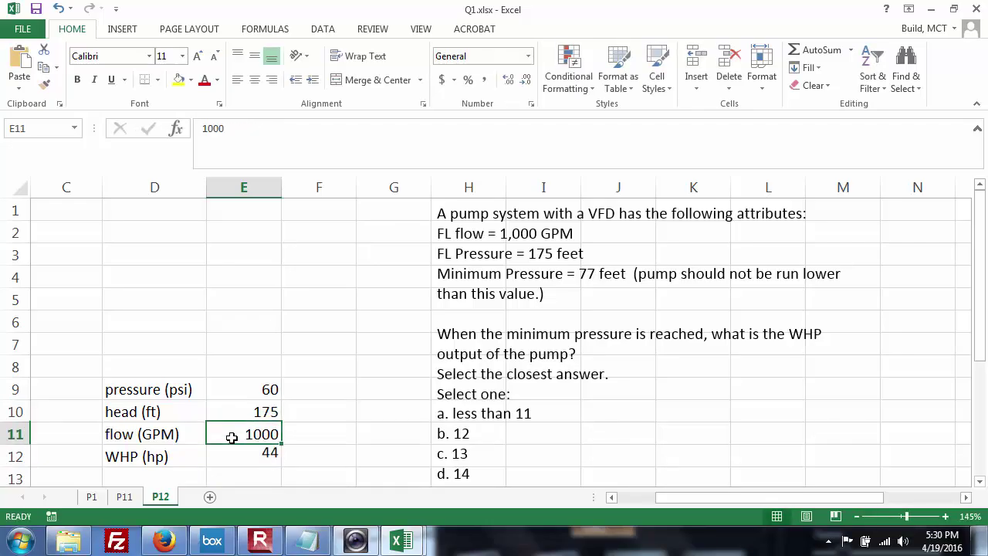
Check which cells the WHP formula in E12 uses
left_click(250, 457)
double_click(251, 457)
key("Return")
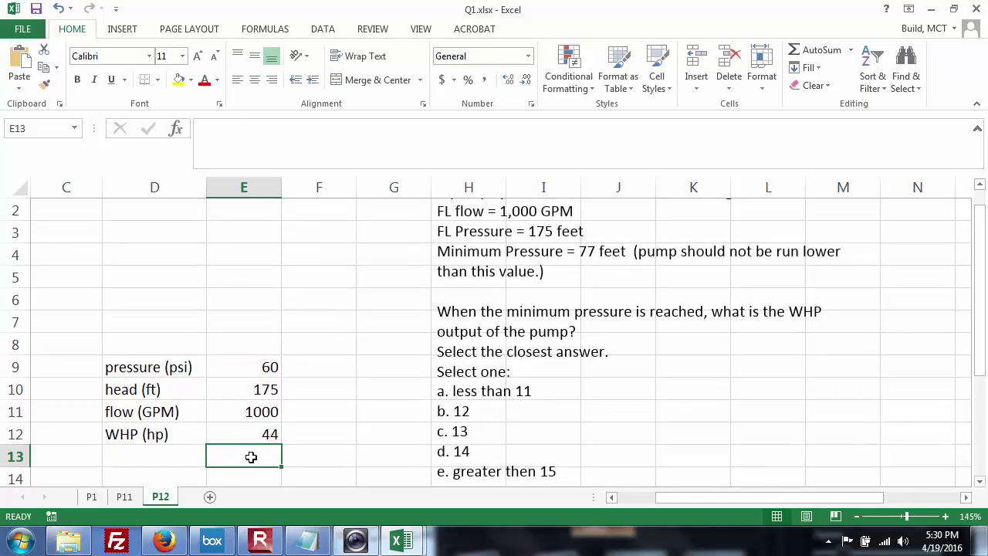
Clear the pressure label and its value from D9:E9
left_click_drag(200, 366, 237, 366)
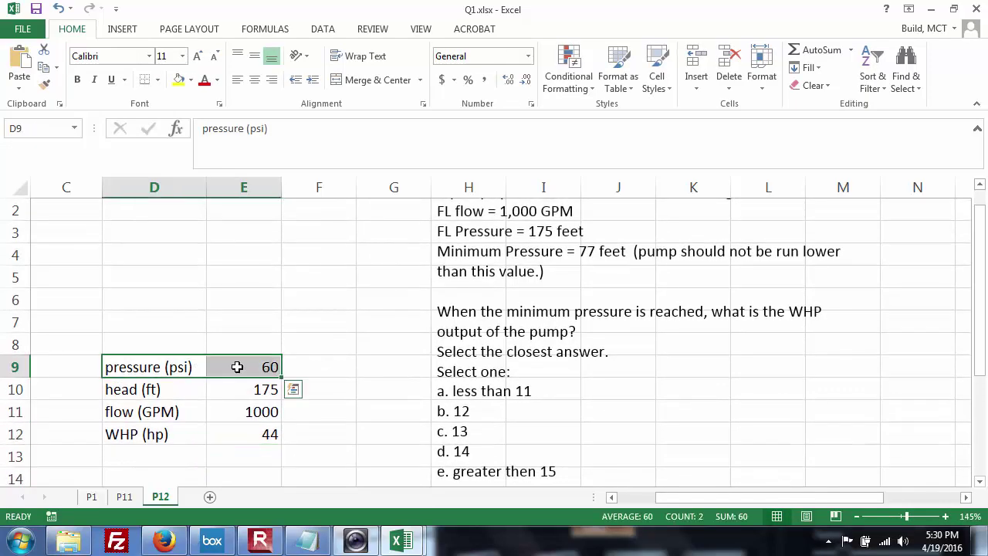
key("Delete")
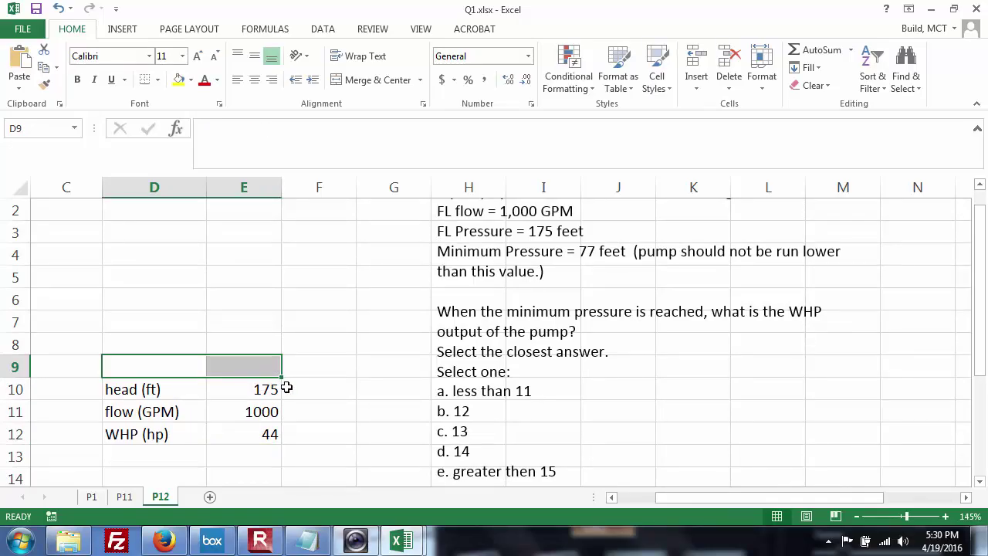
left_click(317, 423)
Switch to Pumped hydro.xlsx and examine the WHP formula in C6 of the 2016 sheet
key("alt+Tab")
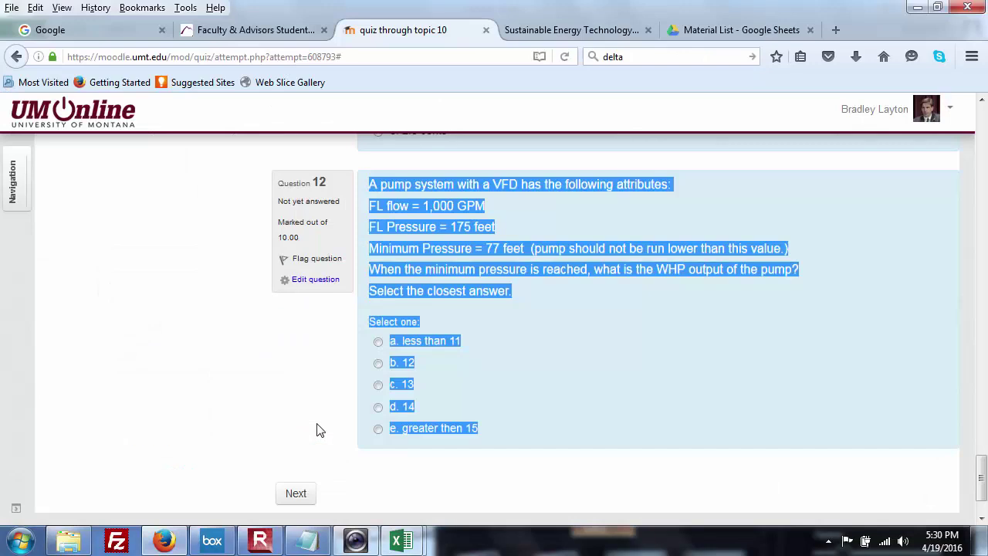
key("alt+Tab")
key("Tab")
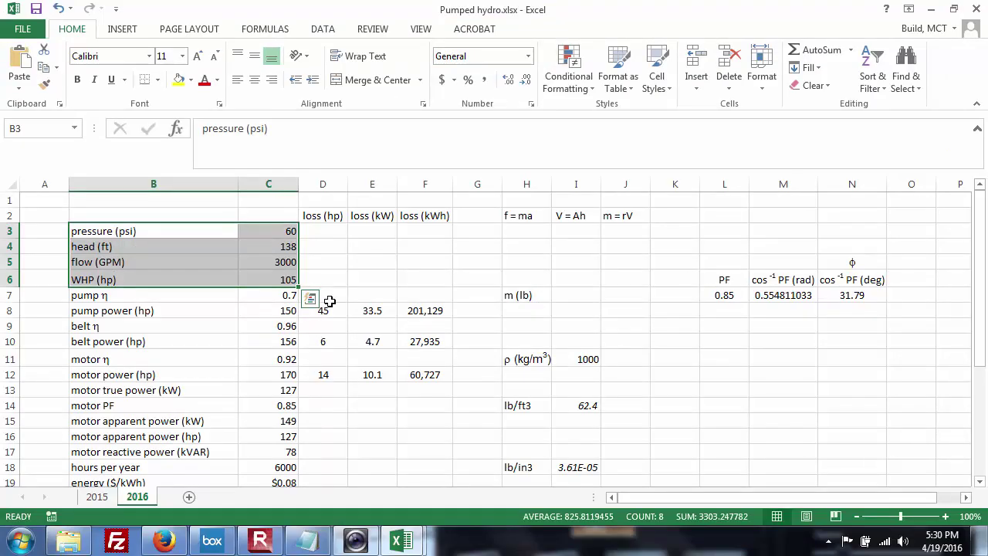
left_click(342, 295)
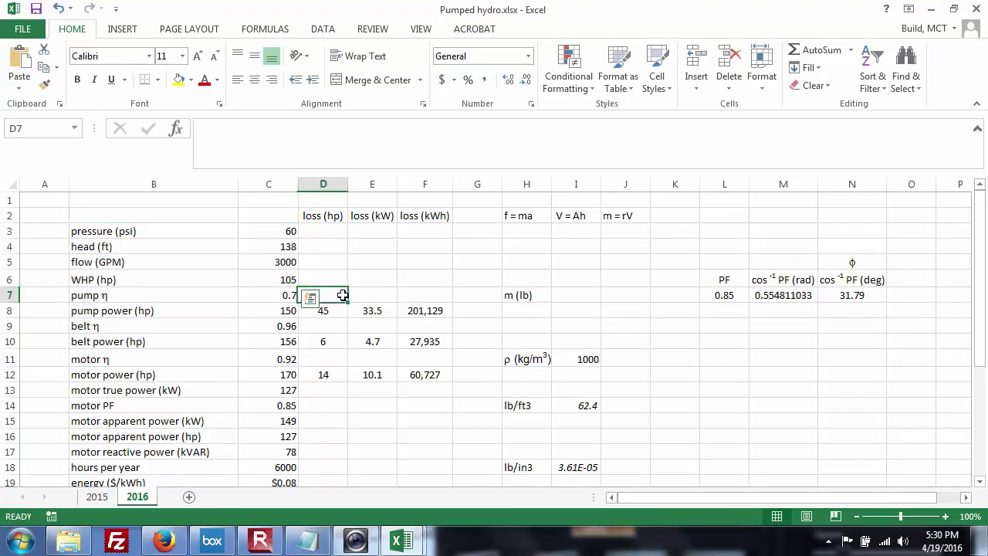
double_click(272, 280)
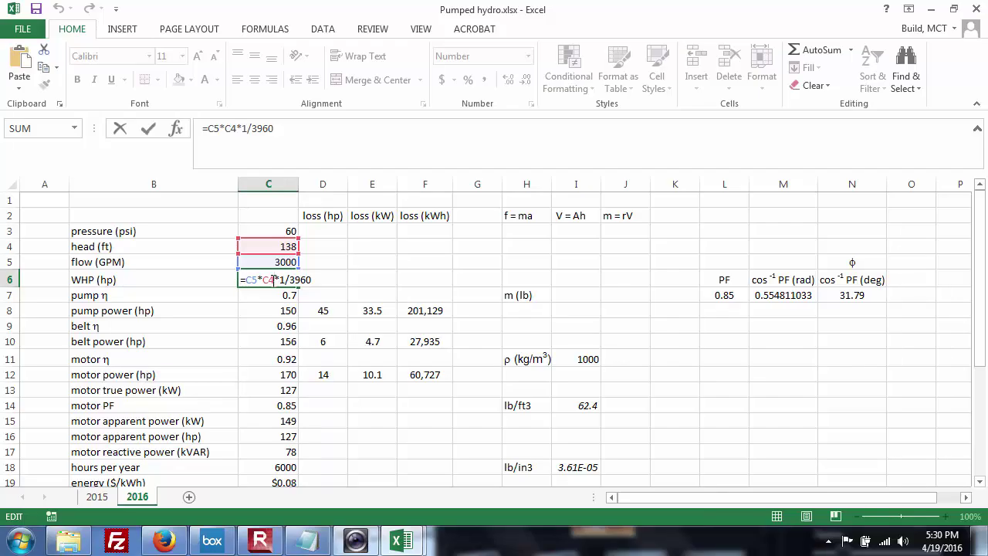
key("Return")
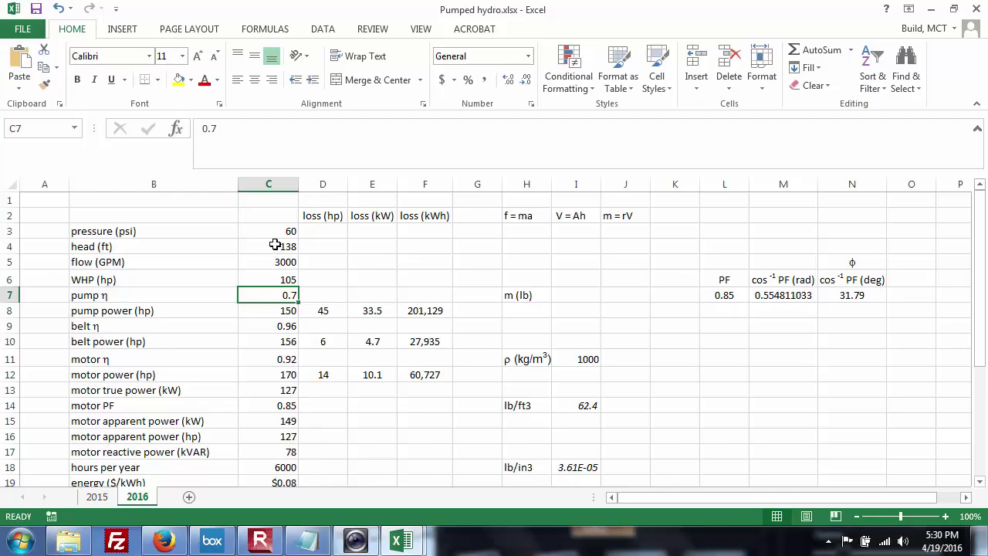
Switch to Q1.xlsx and check the head and flow inputs and the WHP formula in E12 of the P12 sheet
key("alt+Tab")
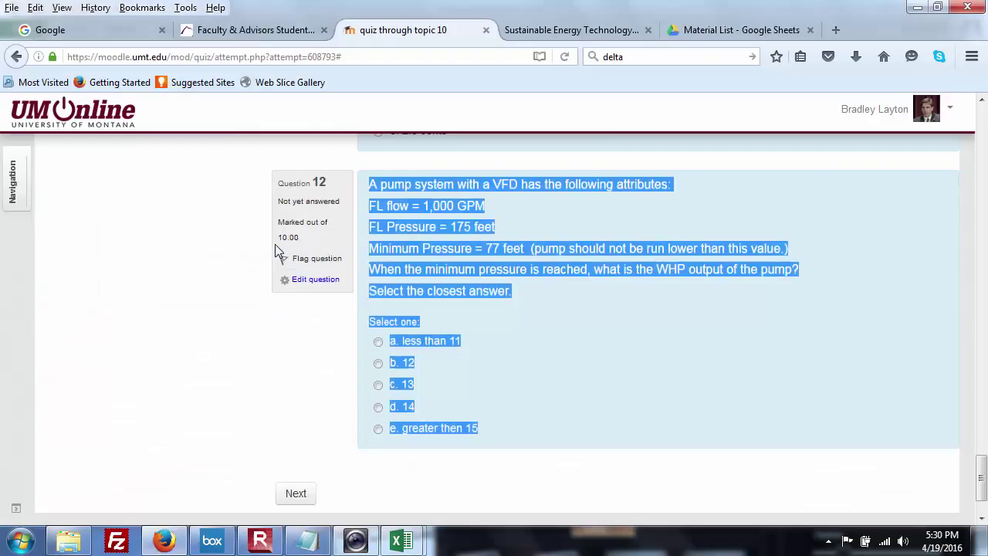
key("alt+Tab")
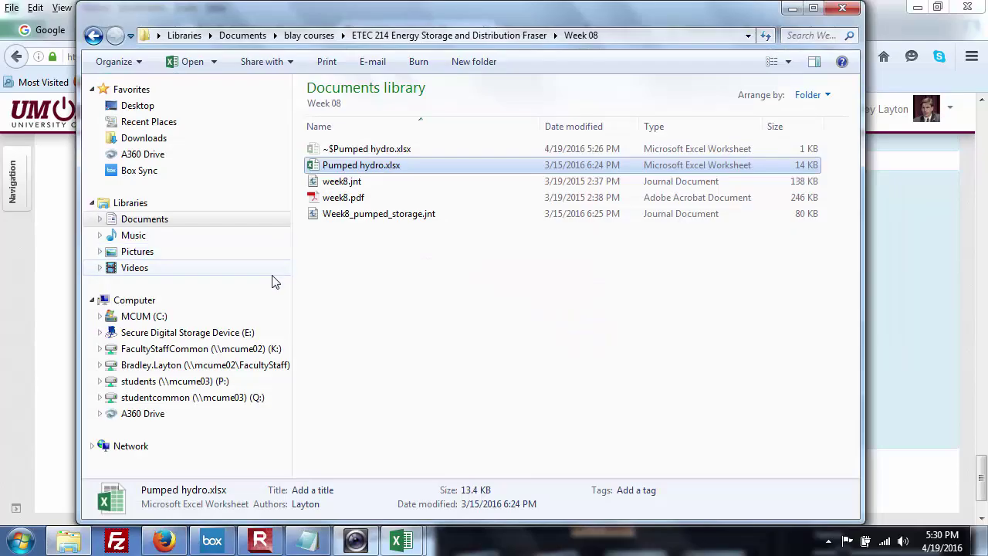
key("alt+Tab")
key("alt+Tab")
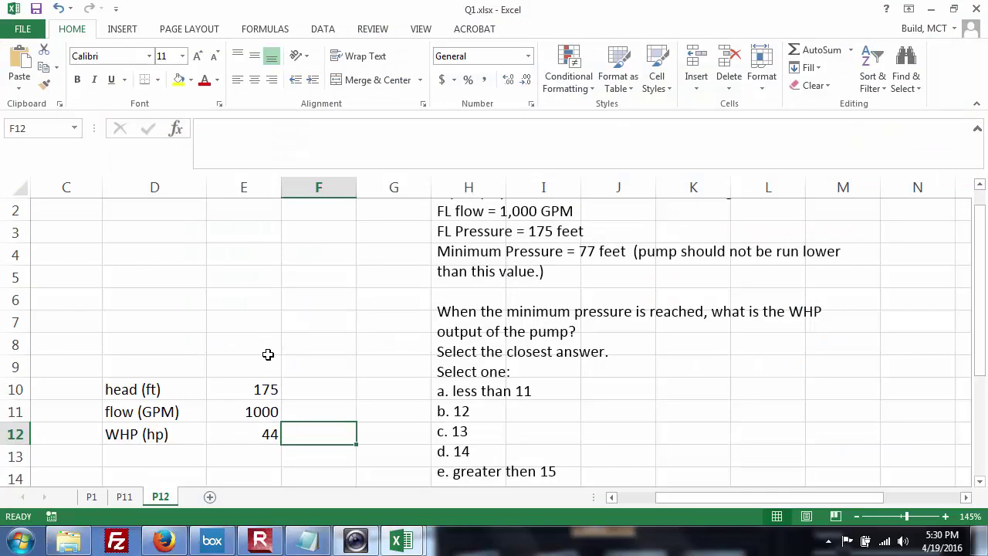
left_click(250, 388)
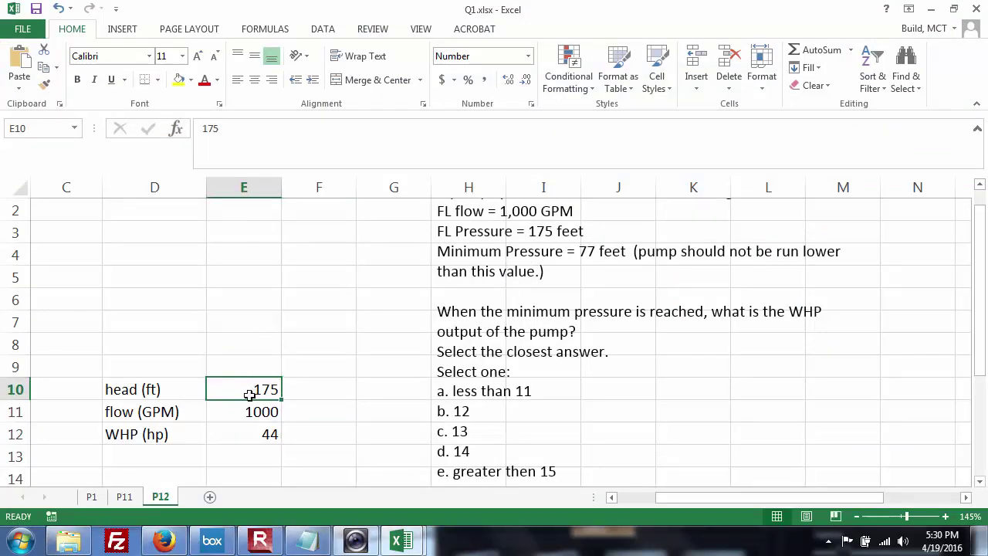
left_click(249, 409)
left_click(249, 427)
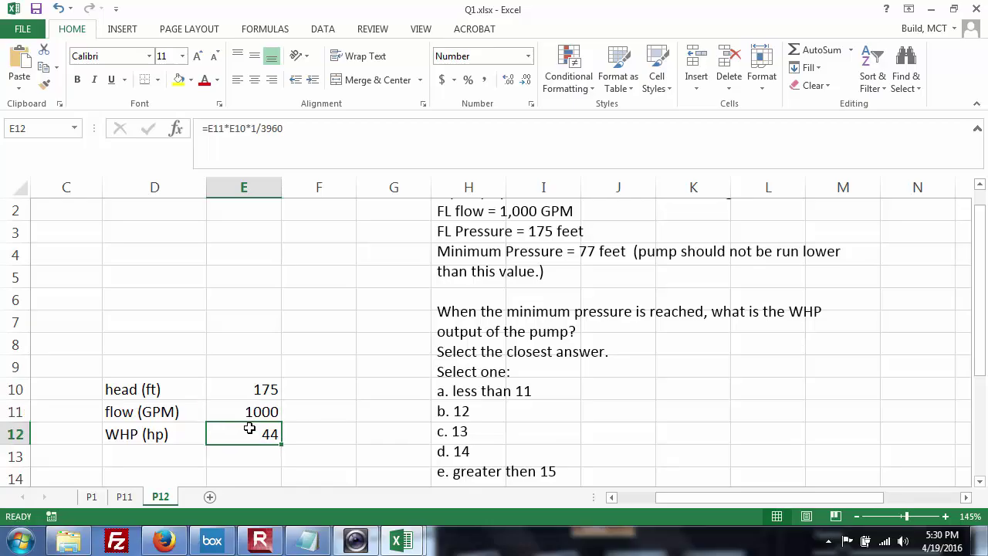
double_click(250, 427)
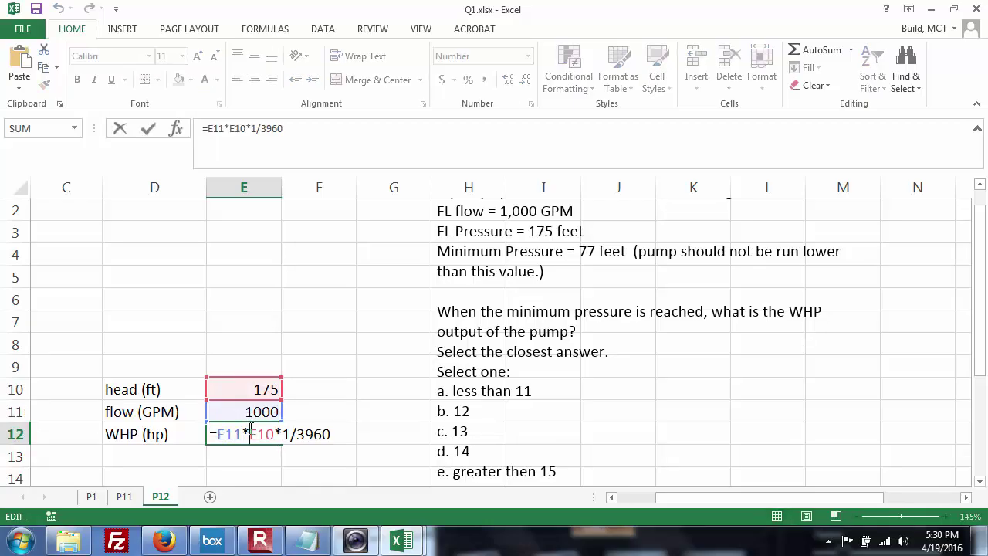
key("Return")
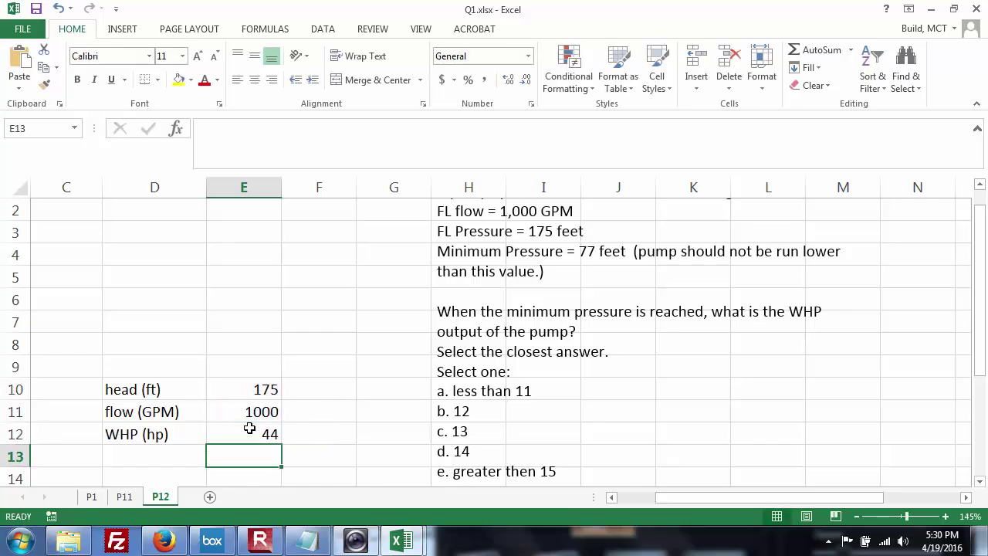
left_click(247, 436)
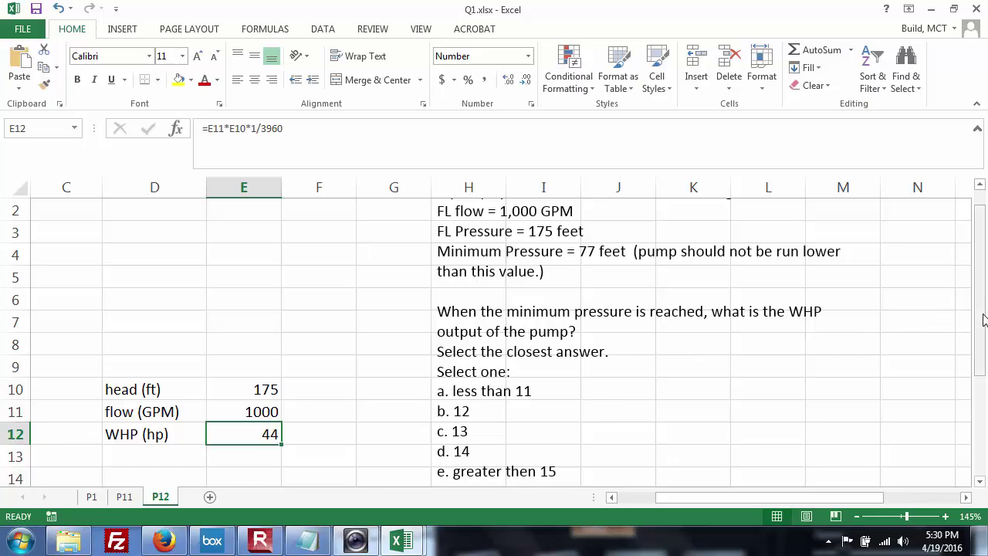
Move the question 12 text box to the right so its left edge sits near the start of column I
left_click(981, 189)
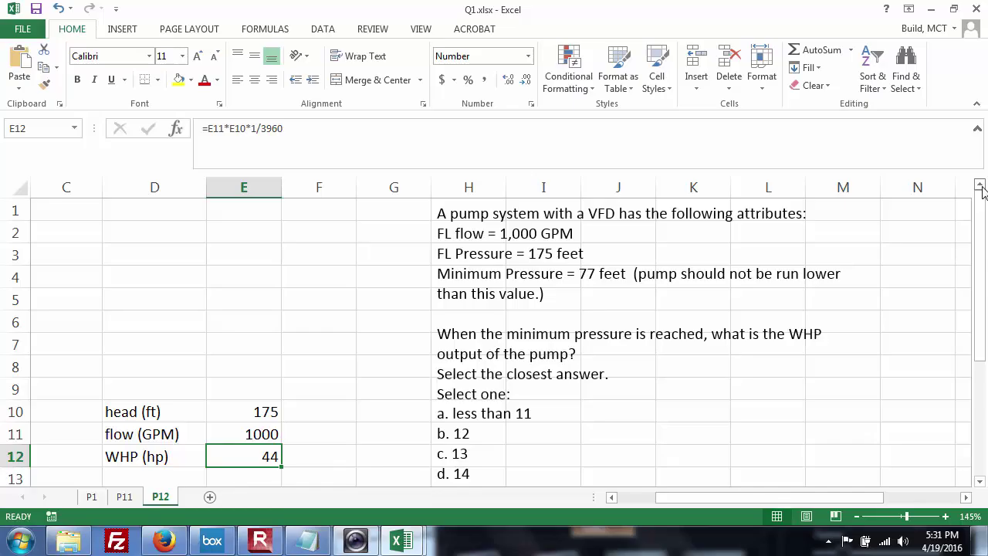
left_click(239, 434)
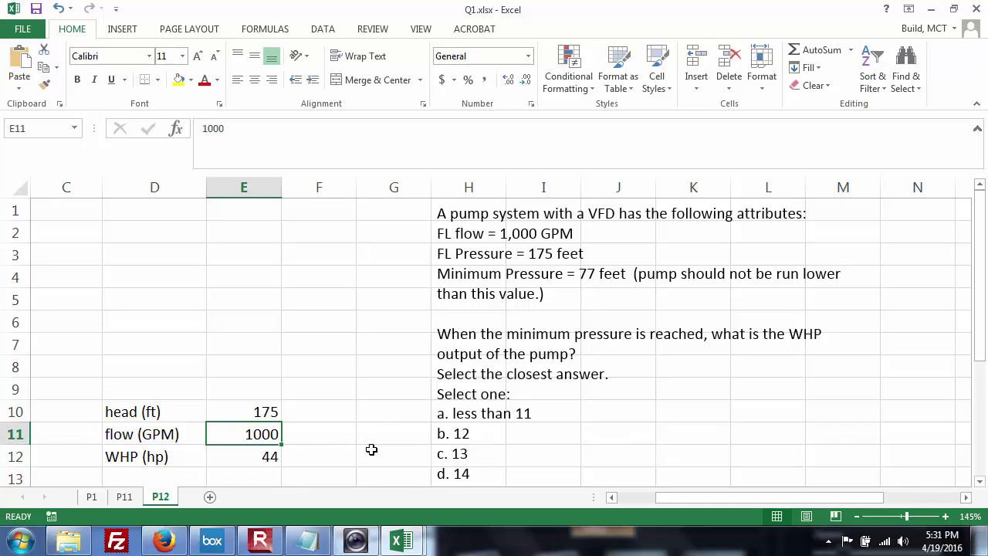
left_click(444, 229)
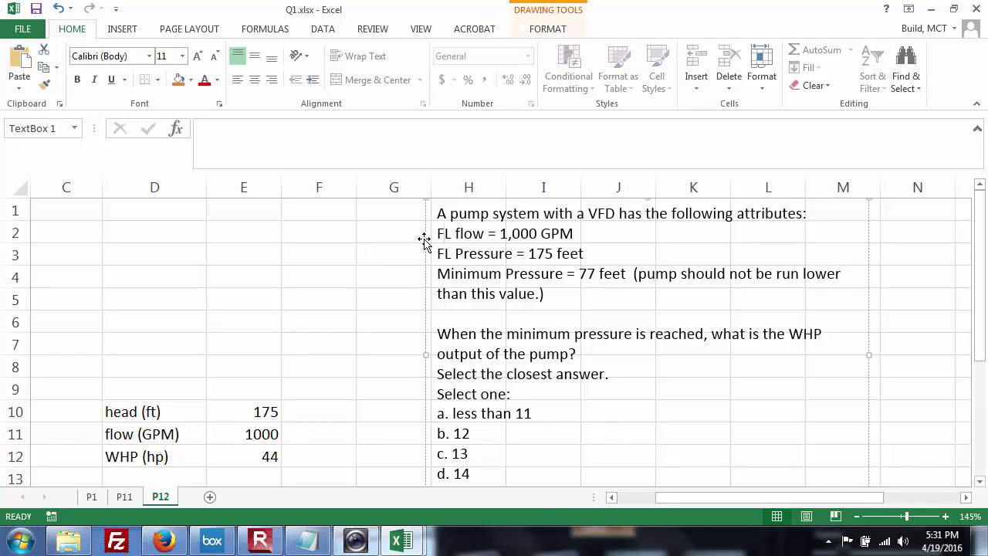
left_click_drag(426, 242, 538, 251)
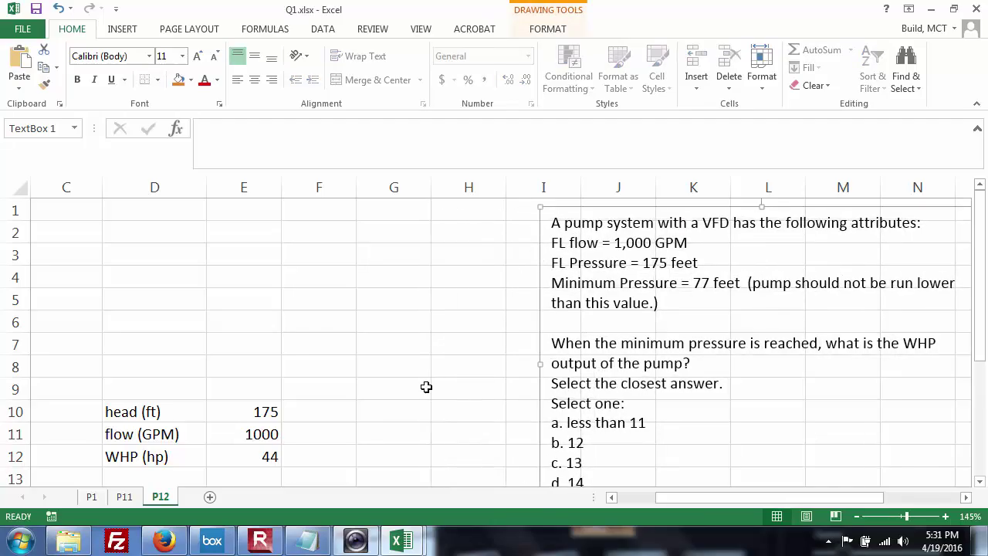
left_click(385, 412)
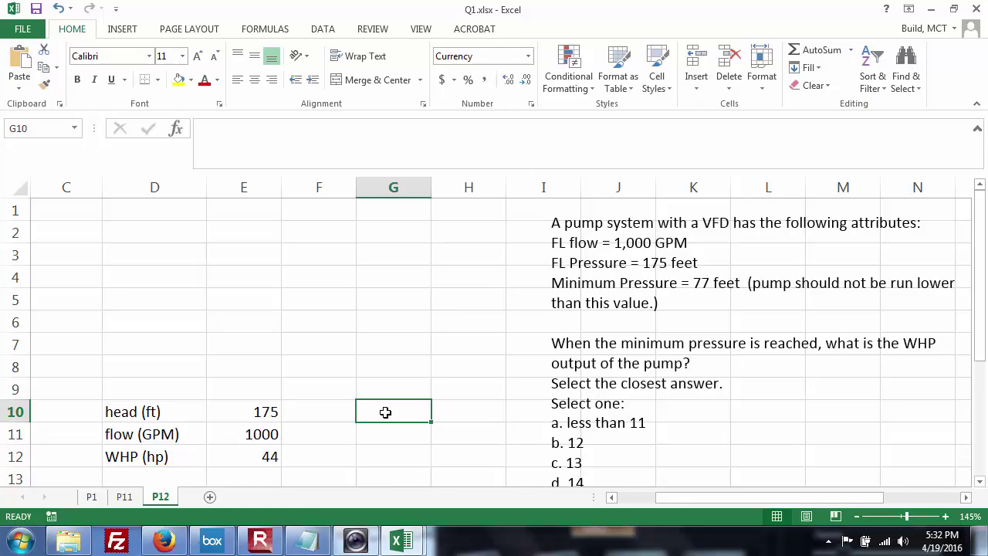
Bring up the already open Pumped hydro.xlsx workbook without reopening it and view the 2016 sheet
left_click(164, 539)
left_click(68, 543)
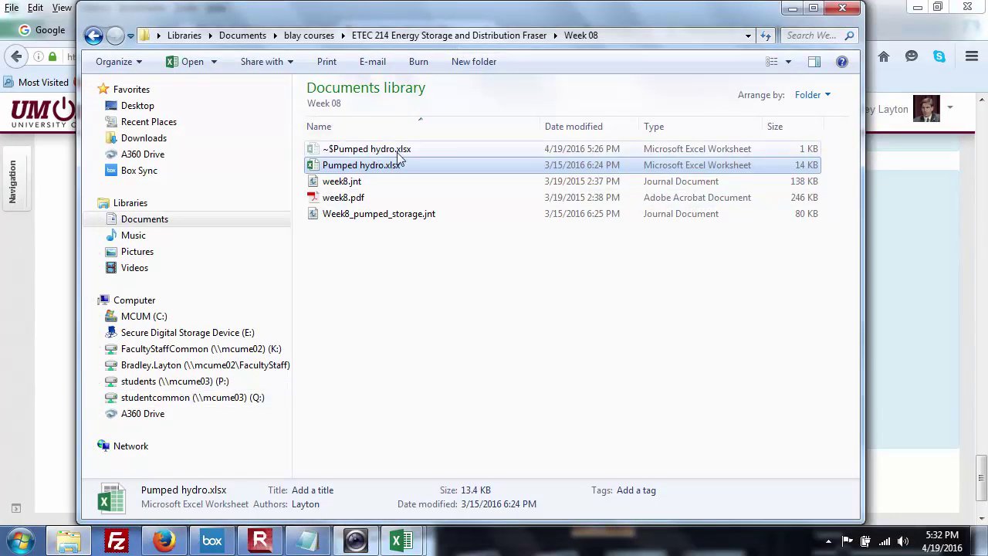
left_click(342, 265)
double_click(345, 170)
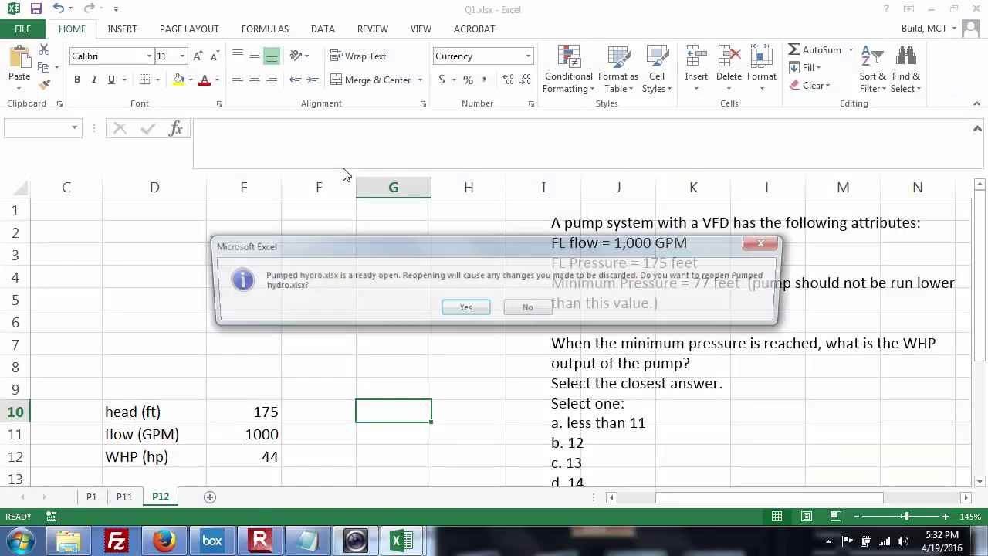
left_click(523, 308)
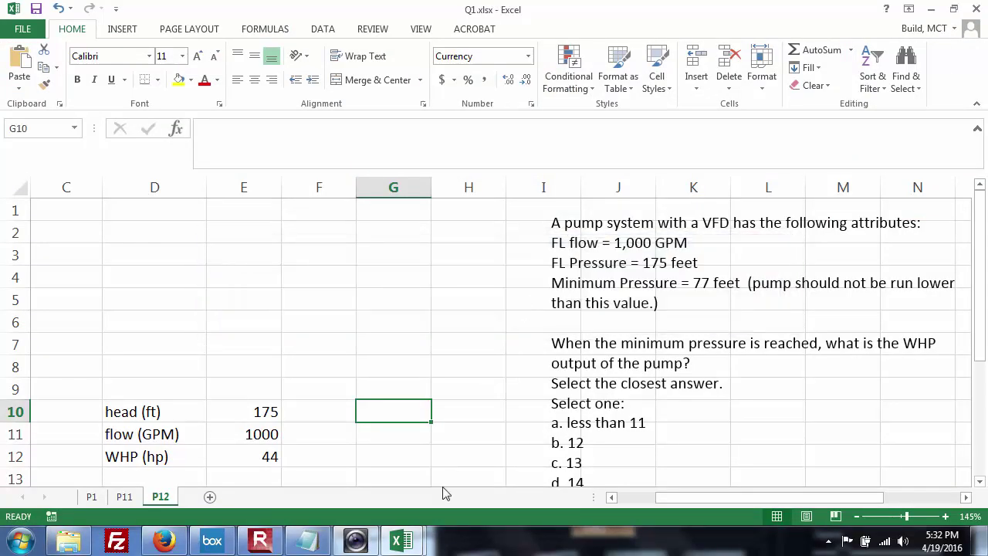
left_click(409, 532)
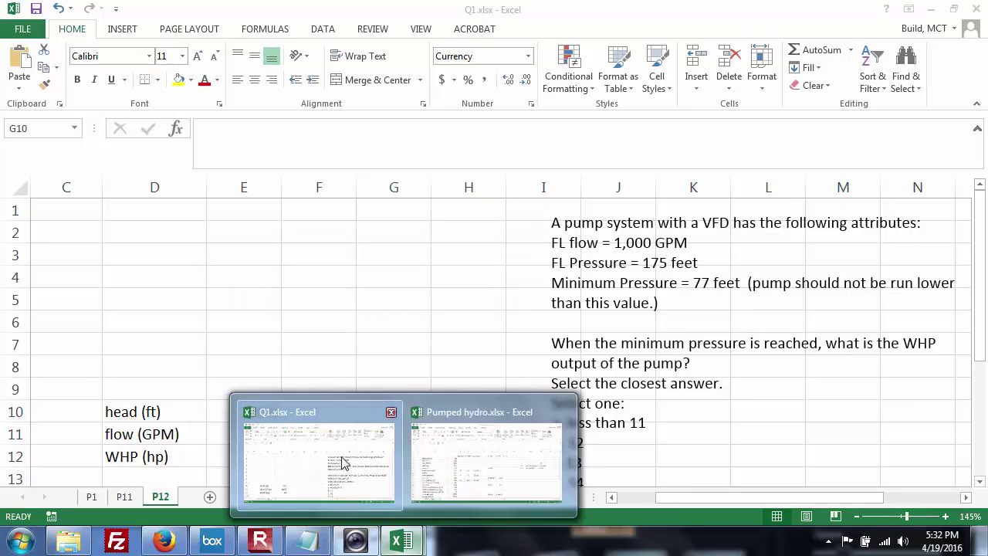
left_click(440, 466)
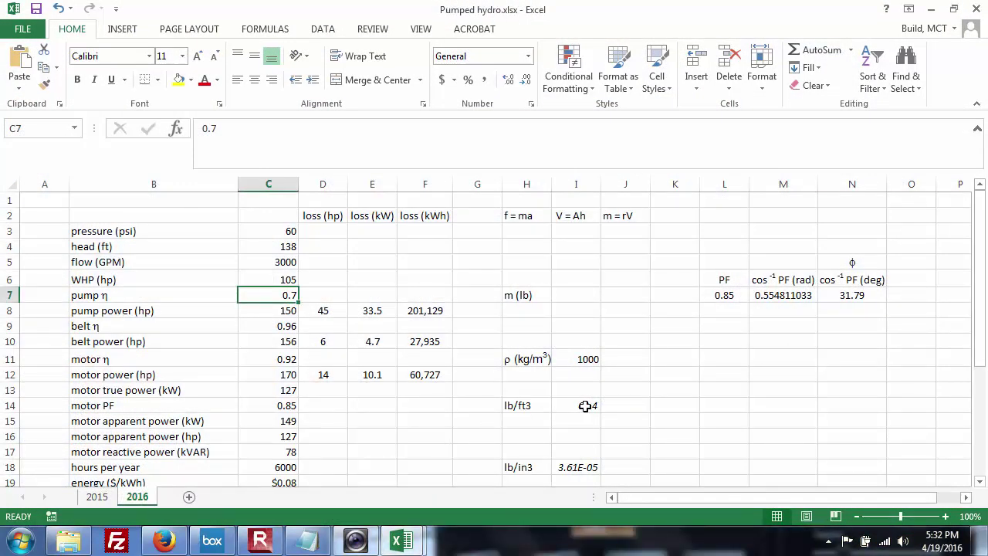
left_click_drag(976, 256, 967, 215)
Switch to Firefox, leave the quiz for the ETEC214 course page, and open Learning Unit 8 under Topic 8
left_click(162, 543)
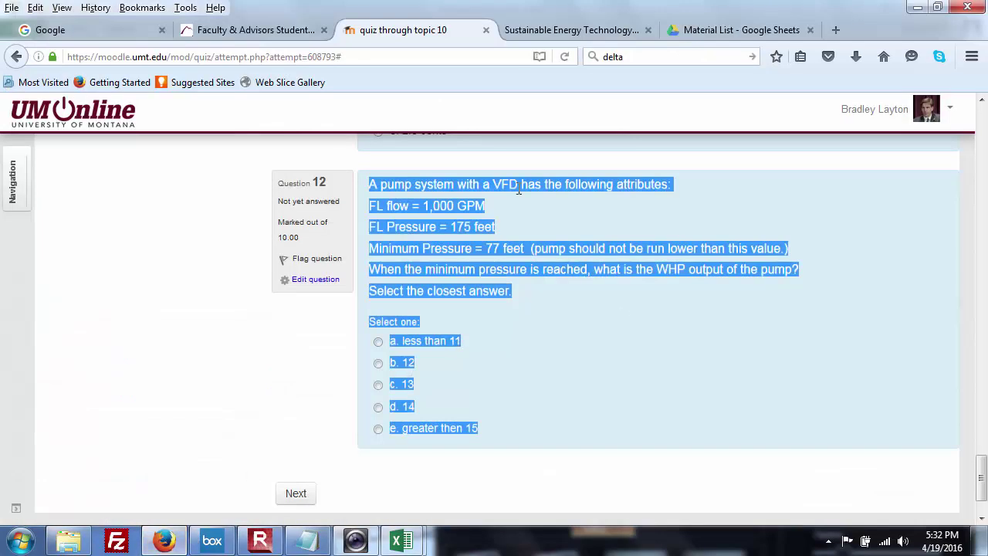
left_click_drag(980, 474, 979, 116)
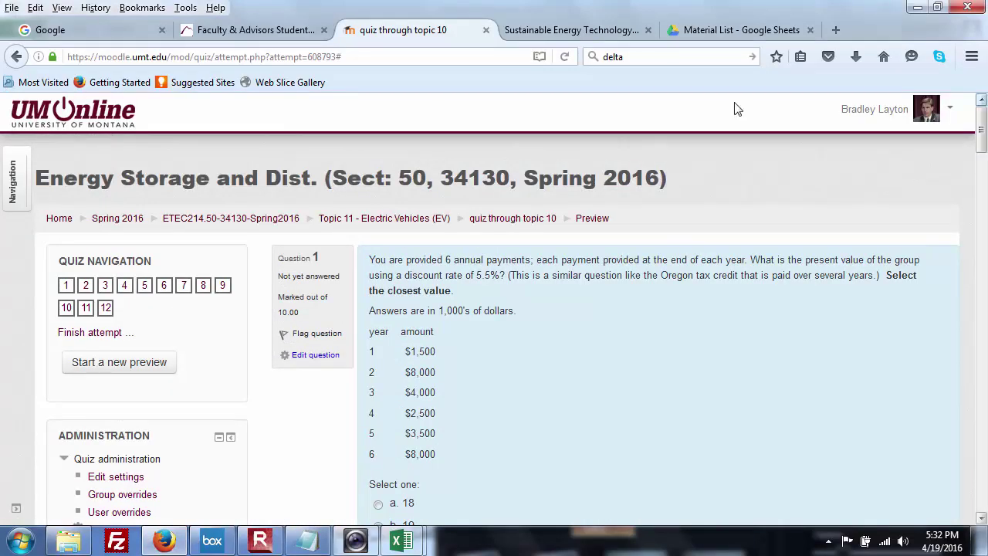
left_click(226, 220)
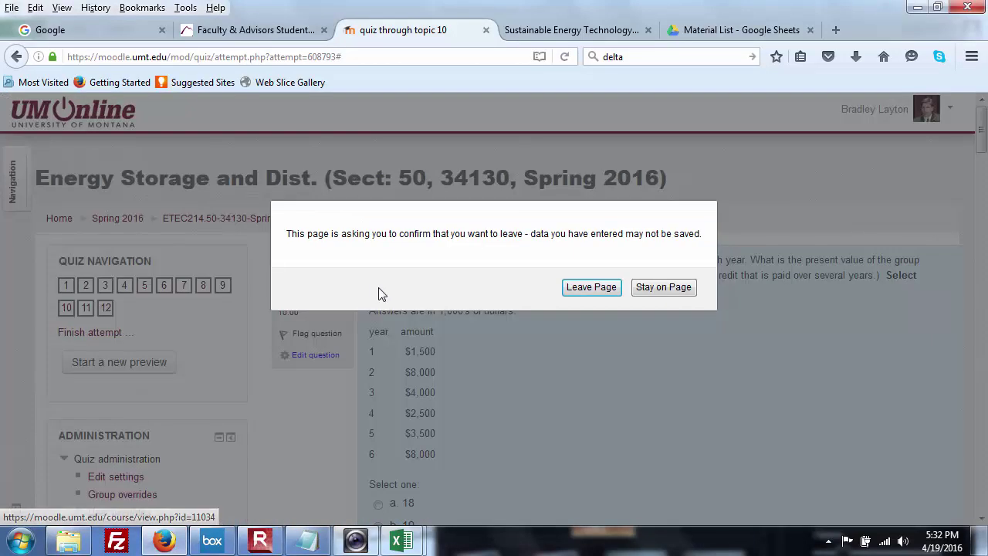
left_click(591, 287)
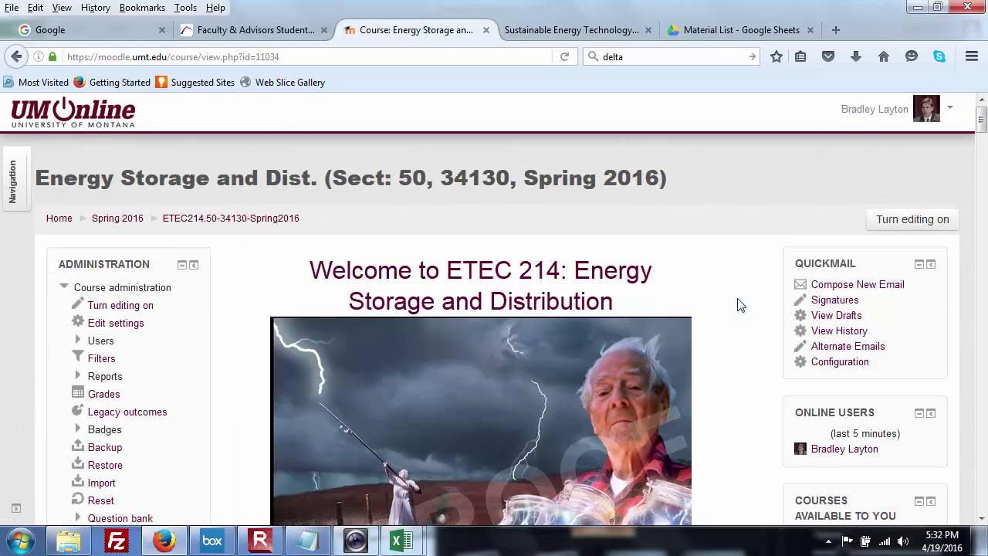
left_click_drag(980, 117, 955, 378)
left_click(346, 249)
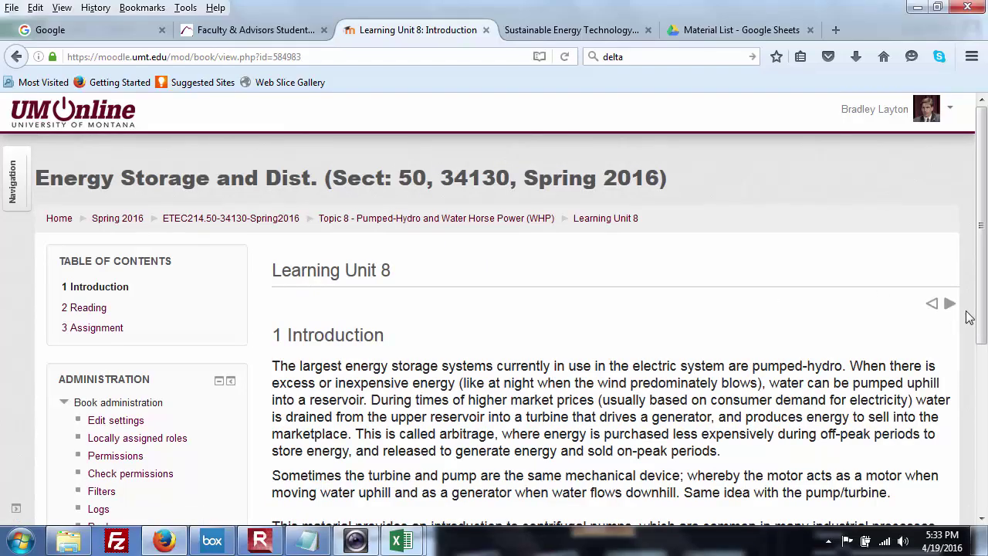
Go to the Reading chapter of Learning Unit 8 and read through the WHP formula, efficiency relations and worked example
left_click_drag(984, 272, 981, 312)
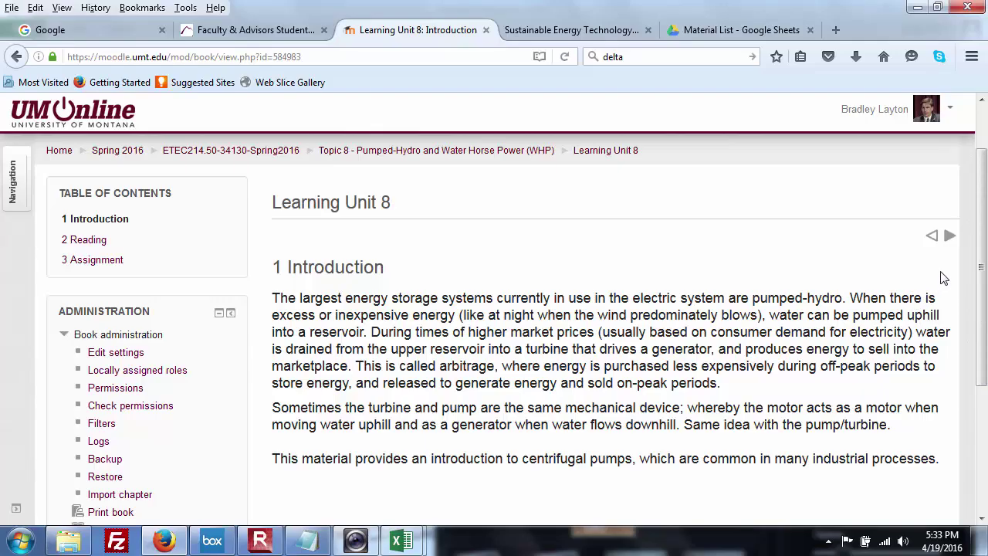
left_click(950, 237)
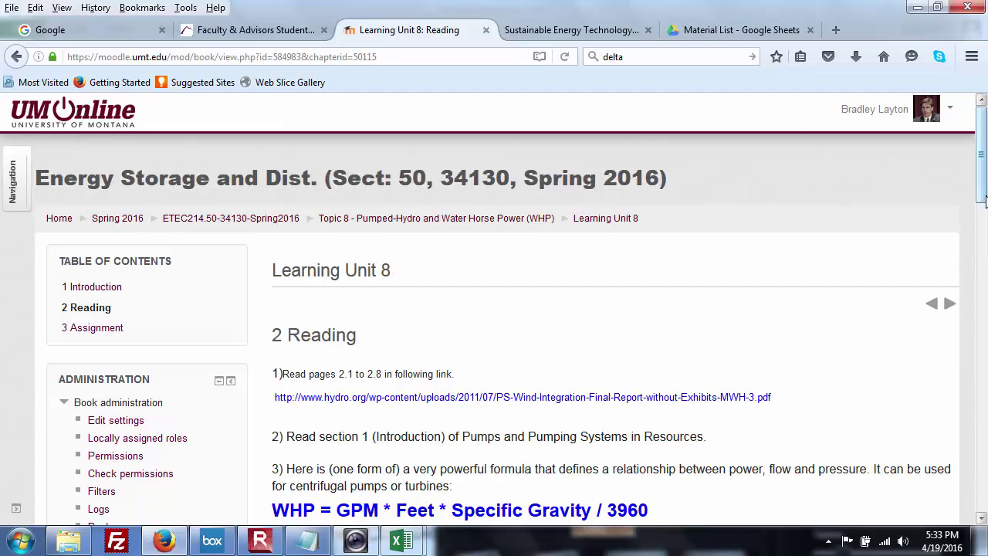
left_click_drag(981, 155, 981, 210)
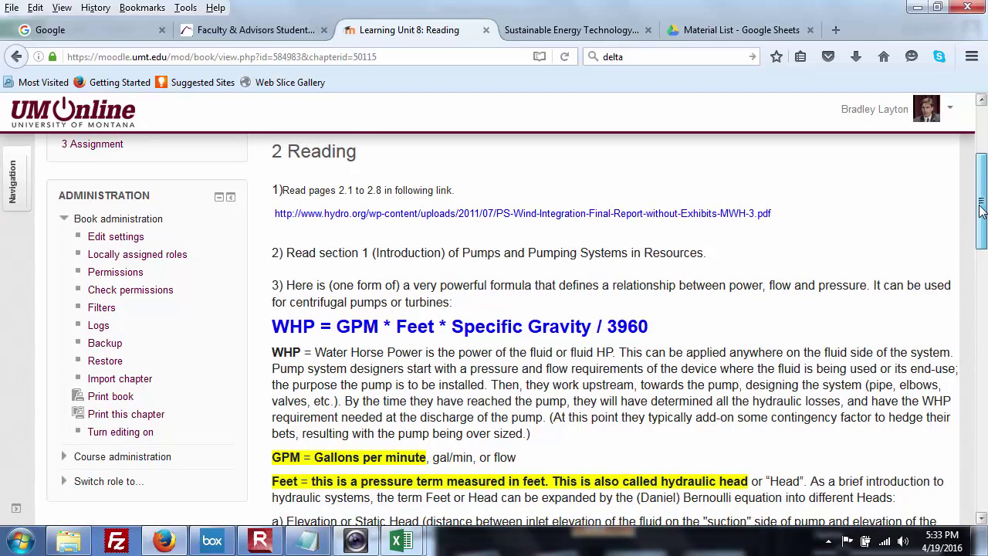
left_click_drag(982, 211, 960, 388)
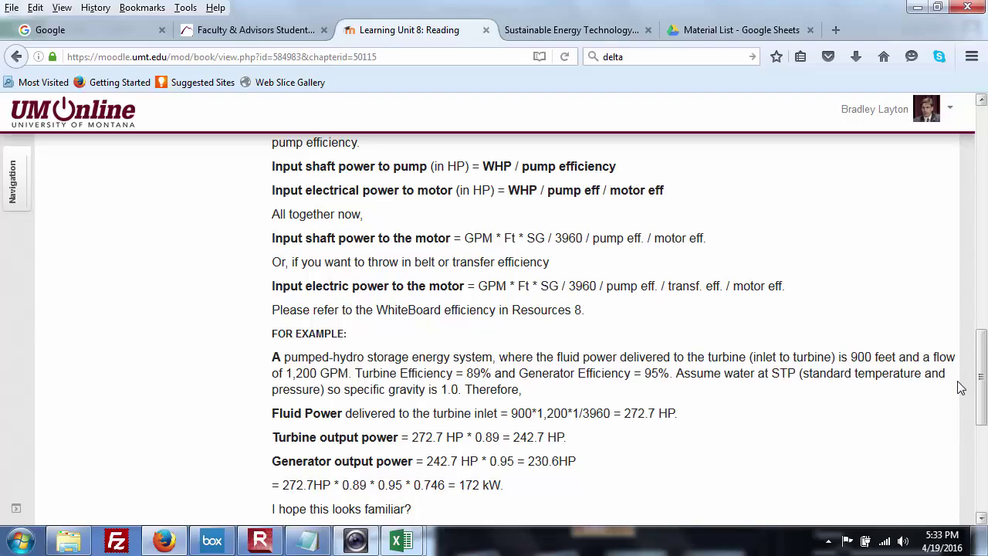
left_click_drag(982, 376, 903, 471)
Open the Assignment chapter of Learning Unit 8 and review its problems through Problem #4
left_click(950, 457)
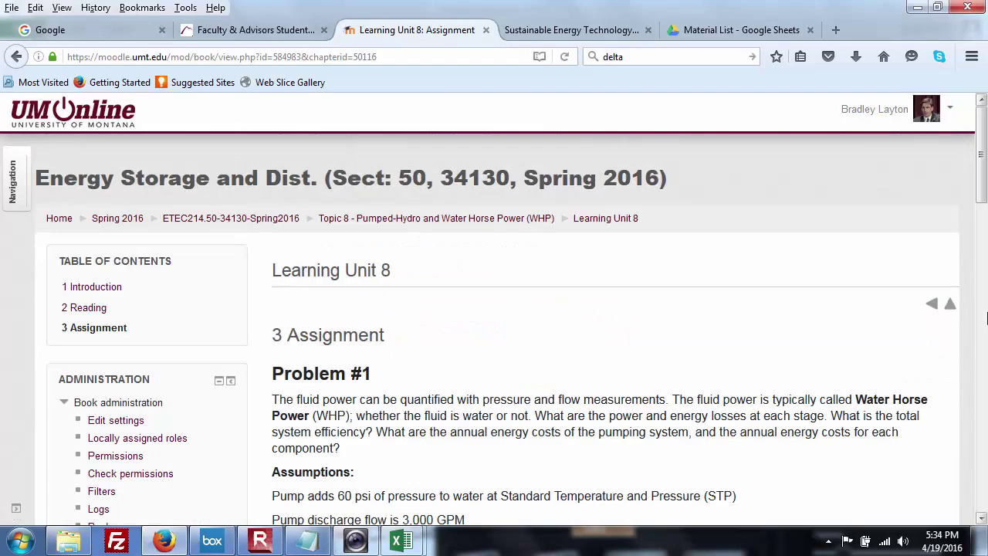
left_click_drag(983, 182, 970, 351)
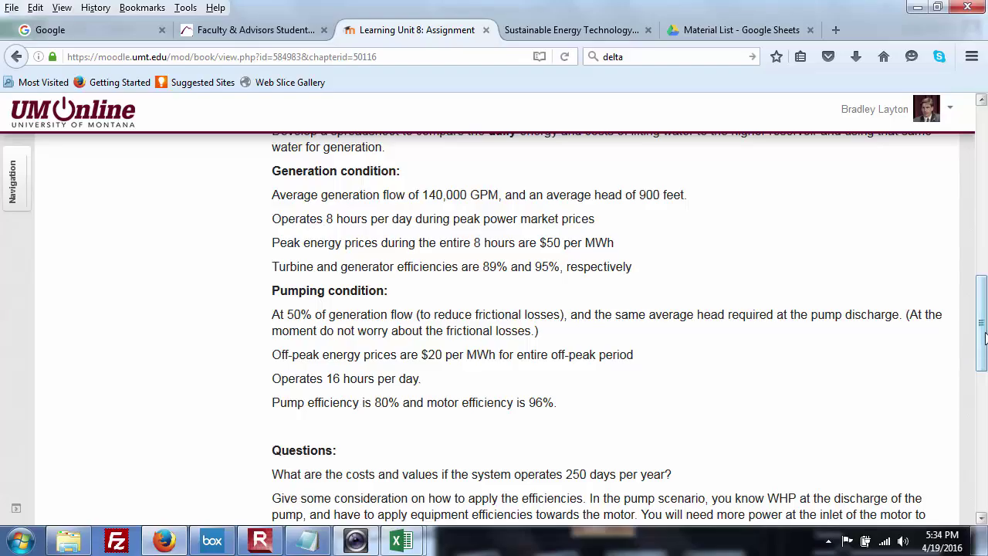
left_click_drag(984, 334, 982, 386)
left_click_drag(978, 400, 971, 466)
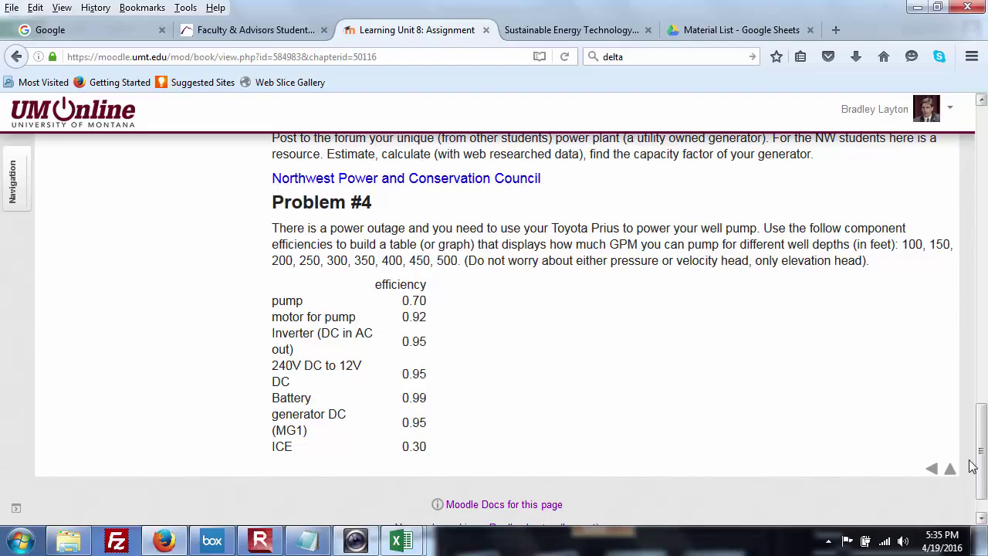
key("alt+Tab")
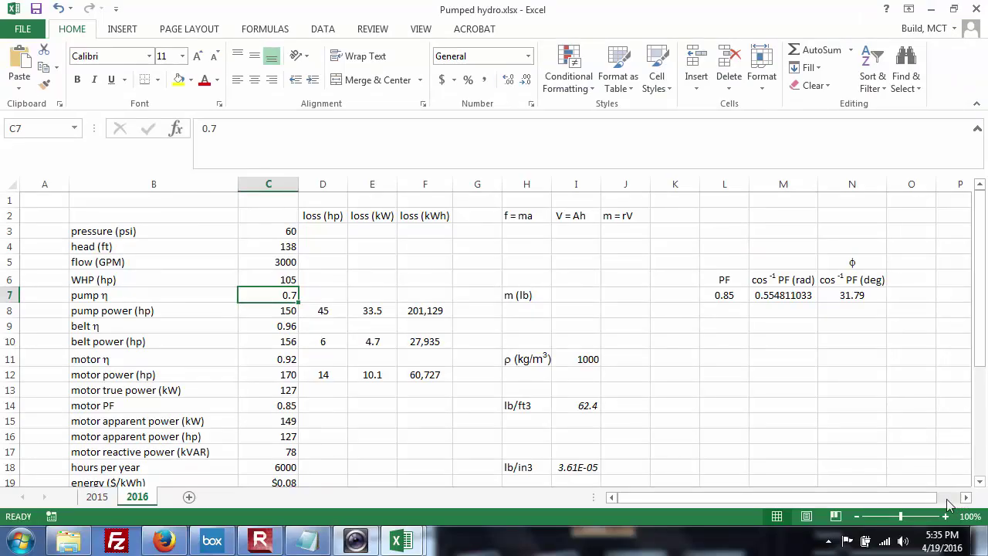
key("alt+Tab")
key("Tab")
key("alt+Tab")
key("Tab")
Return to the ETEC214 course page and open the quiz through topic 10 under Topic 11
left_click_drag(981, 452, 982, 150)
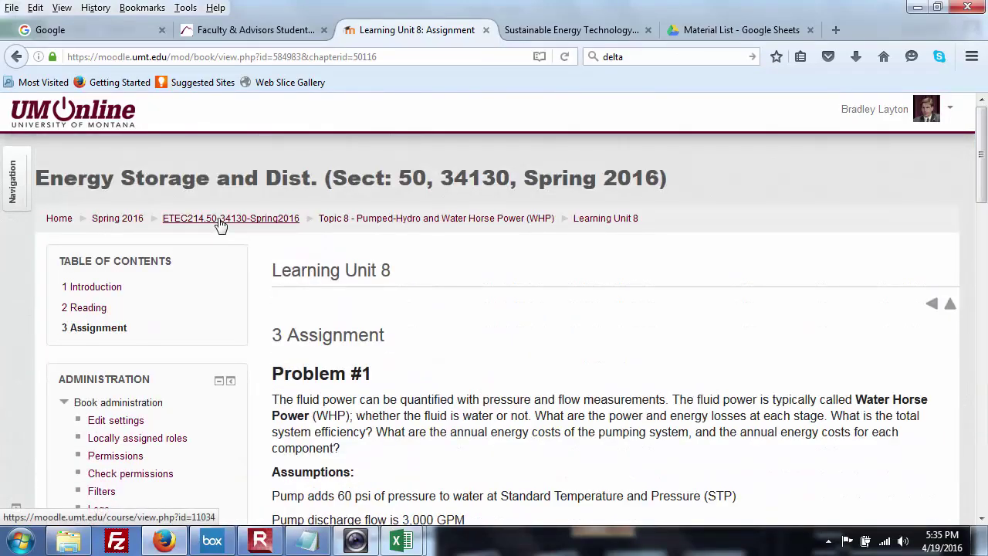
left_click(274, 222)
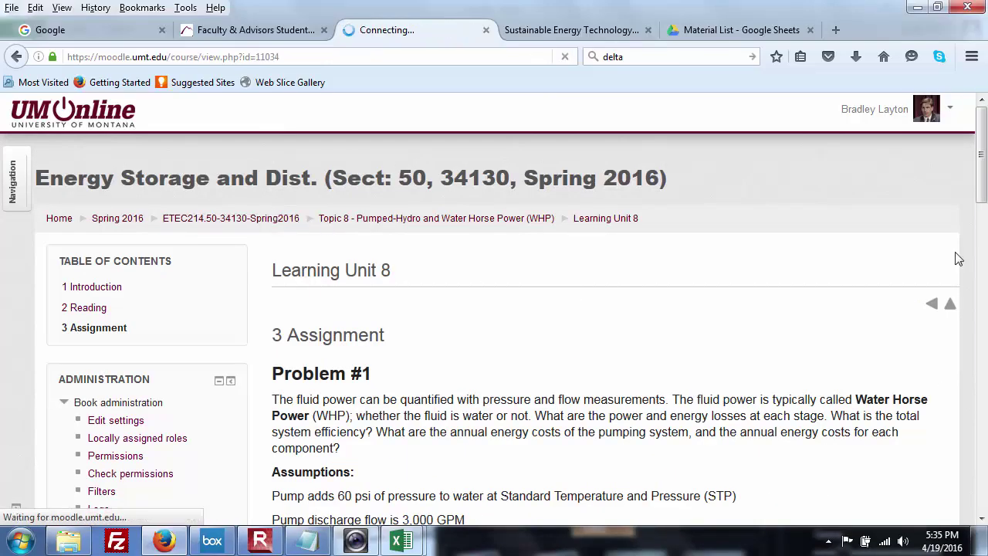
left_click_drag(984, 129, 977, 423)
scroll(495, 434, "down", 3)
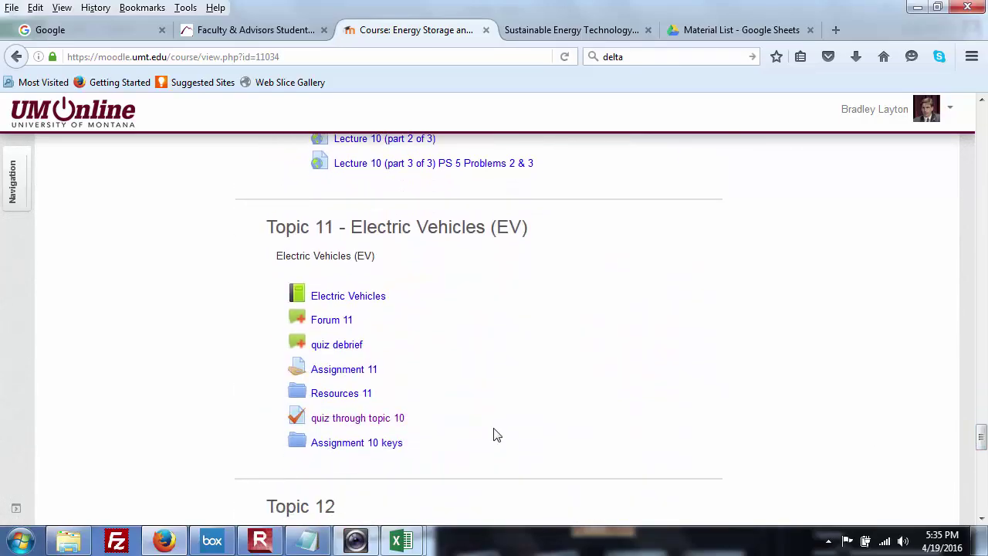
left_click(349, 421)
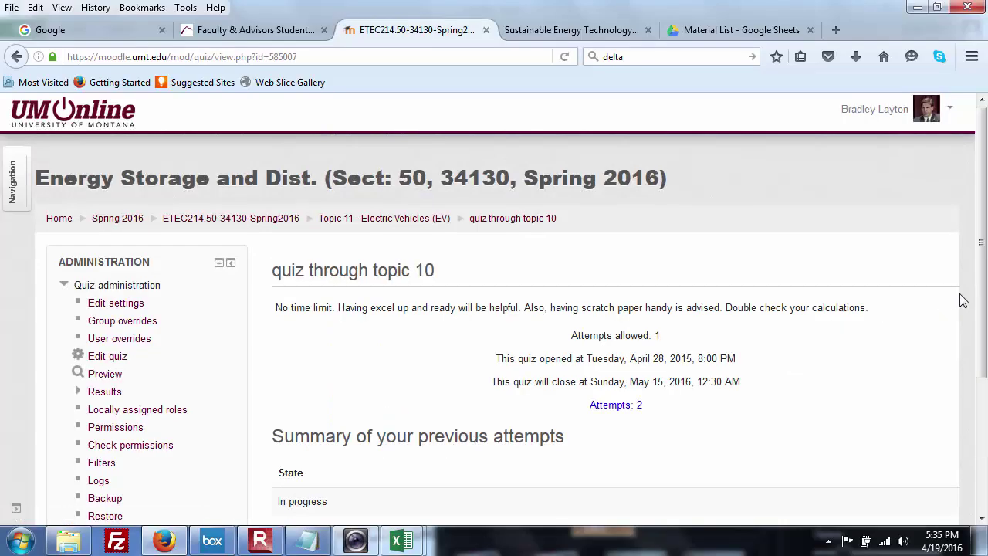
Continue the last preview of the quiz through topic 10 and go to question 12
scroll(977, 375, "down", 3)
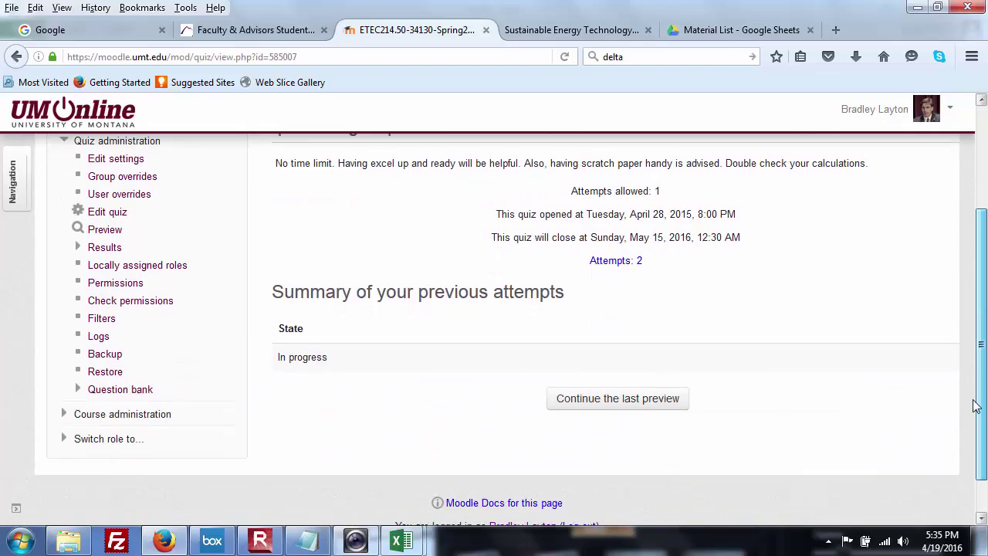
left_click(651, 406)
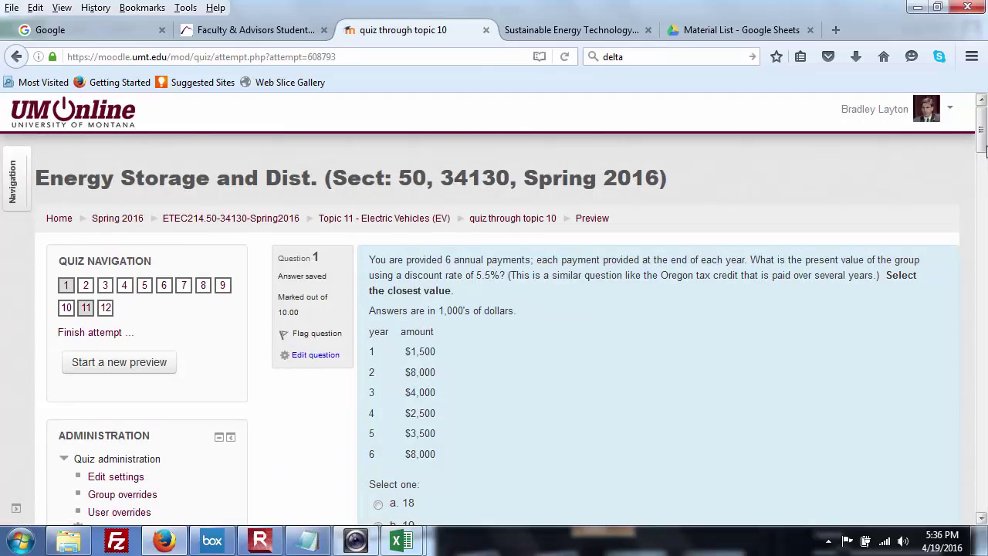
left_click_drag(981, 139, 952, 478)
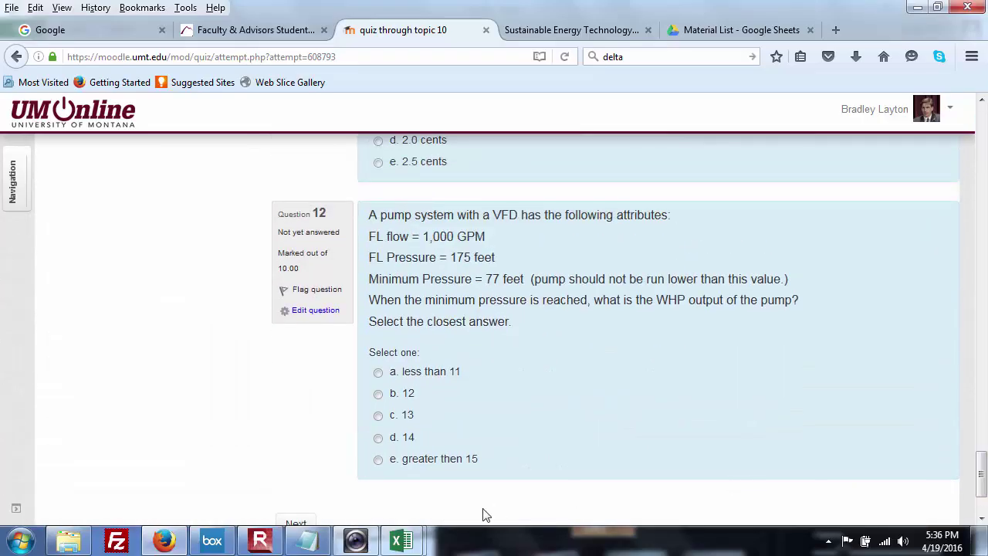
Switch to Q1.xlsx in Excel and enter the minimum-pressure head 77 in G10 and the flow 1000 in G11 on sheet P12
mouse_move(401, 541)
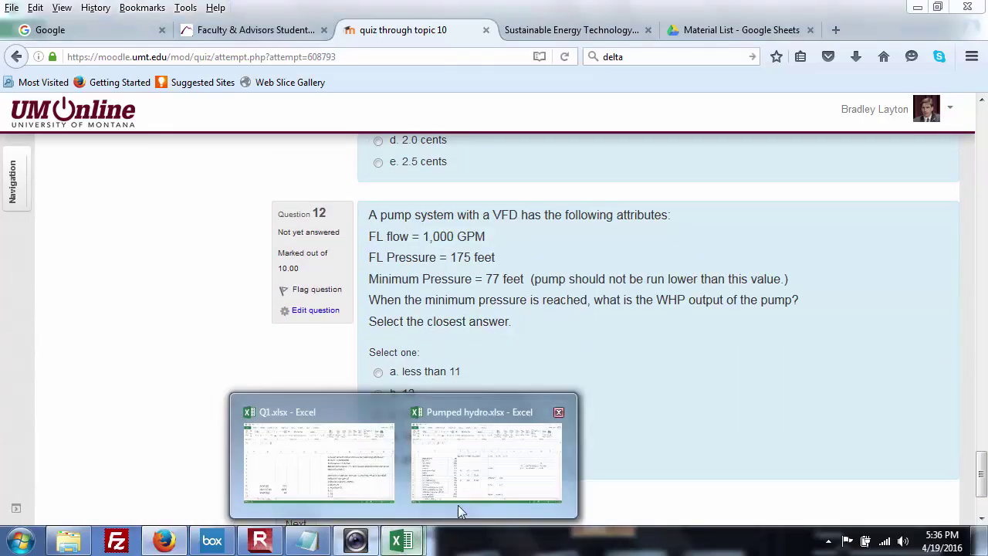
left_click(382, 472)
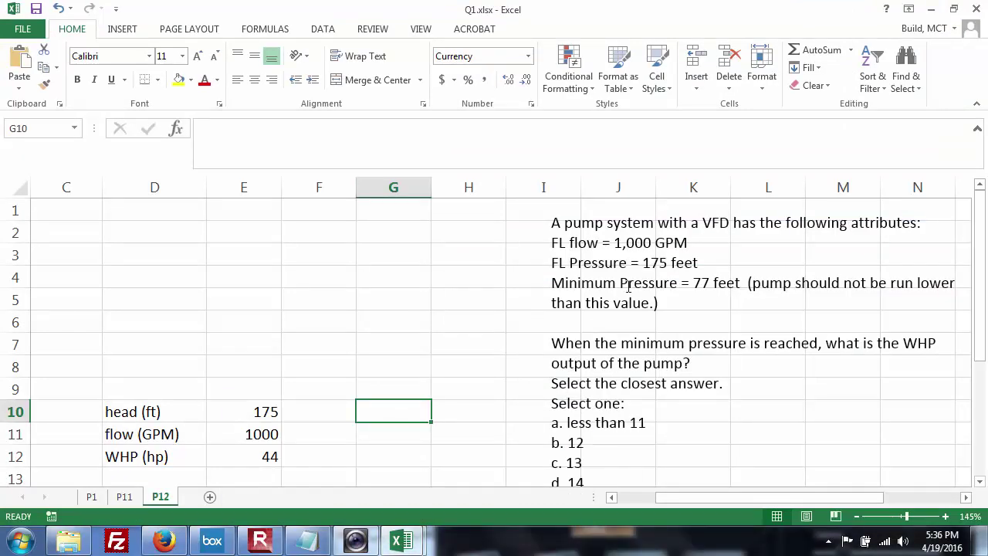
left_click_drag(615, 246, 686, 247)
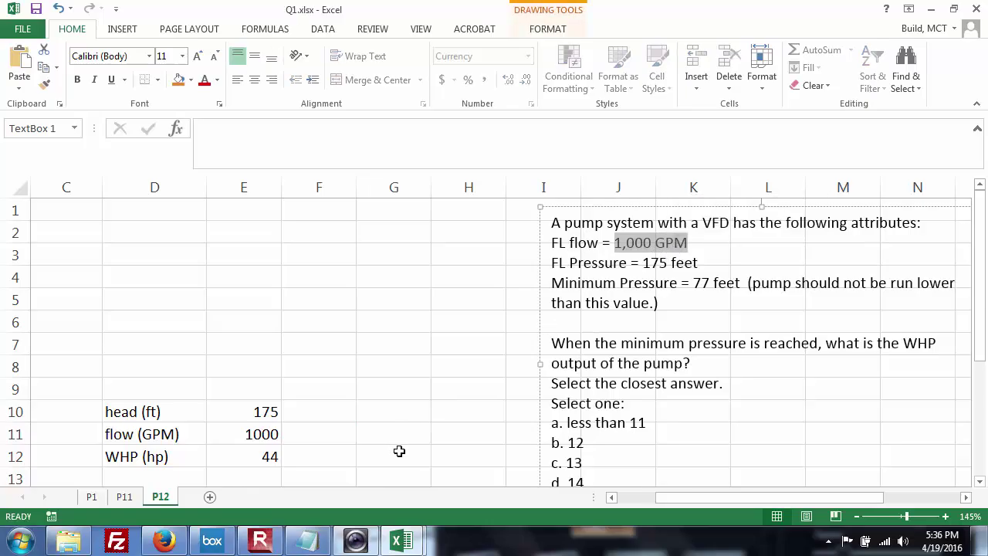
left_click(367, 414)
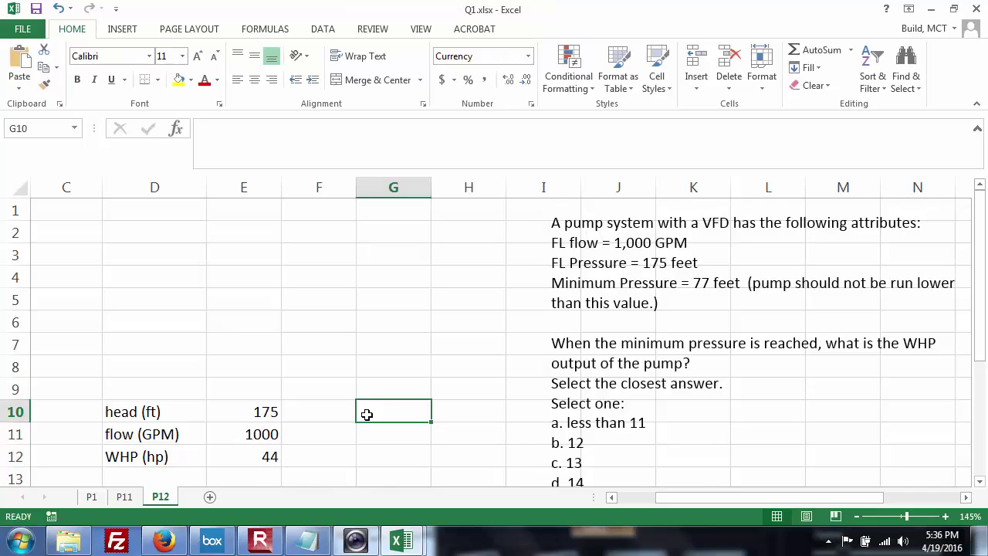
type("77")
key("Return")
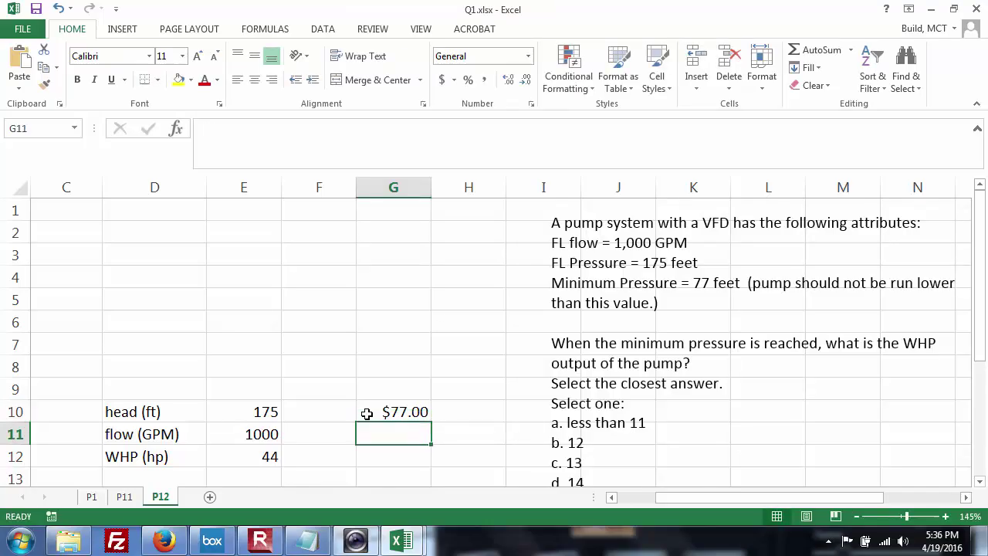
type("1000")
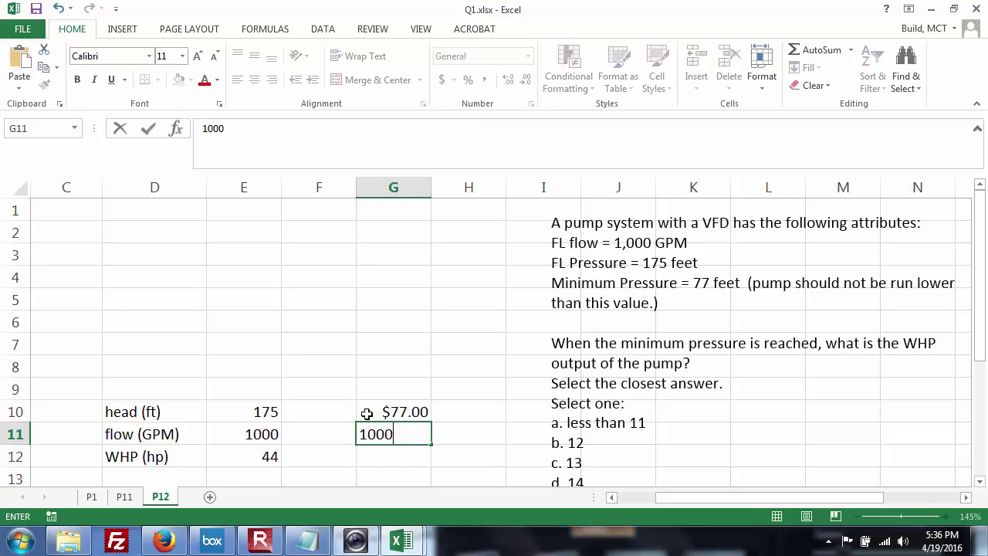
key("Return")
Format cell G10 as Number with 0 decimal places
left_click(367, 414)
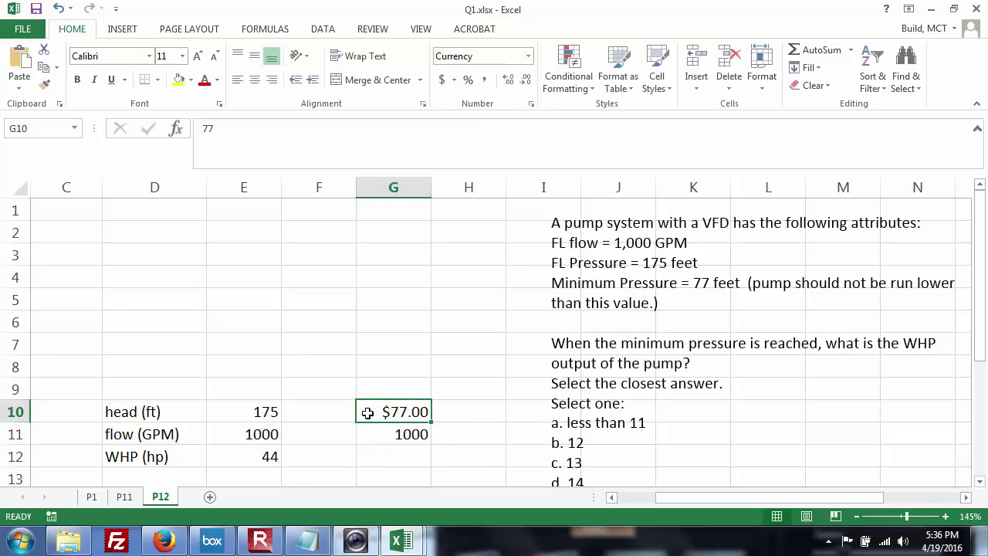
key("ctrl+1")
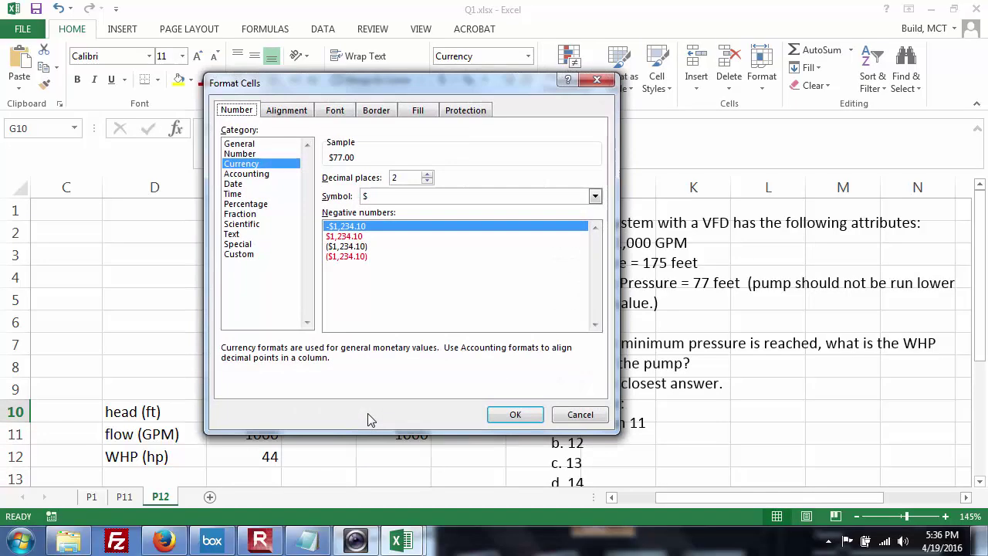
left_click(241, 154)
left_click(427, 181)
left_click(426, 180)
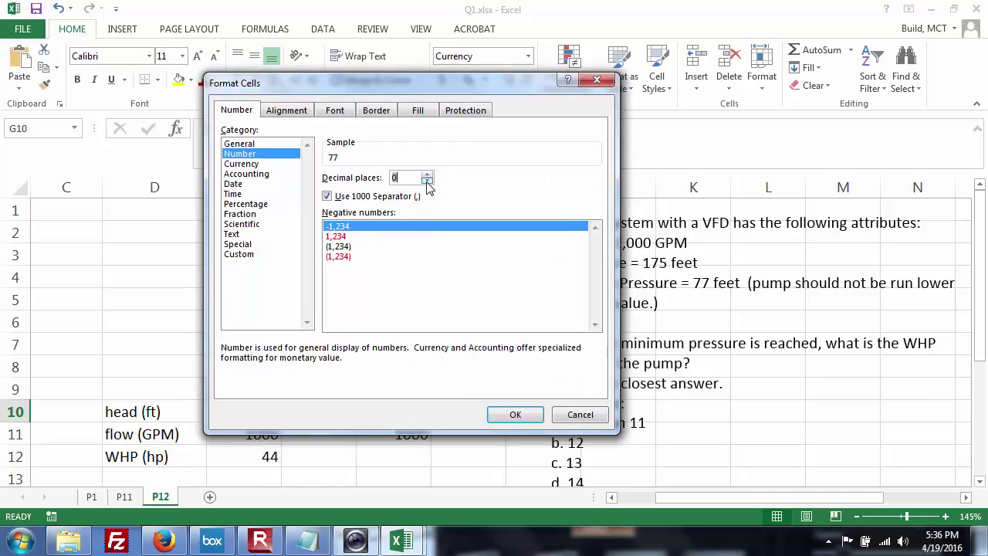
left_click(513, 414)
left_click(503, 413)
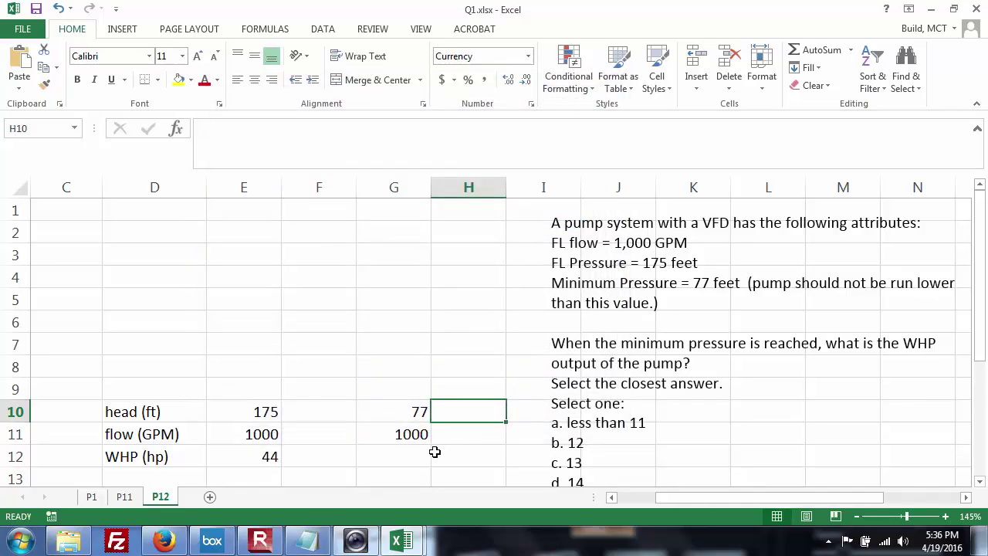
Copy the WHP formula from E12 into G12 for the minimum-pressure case
left_click(270, 457)
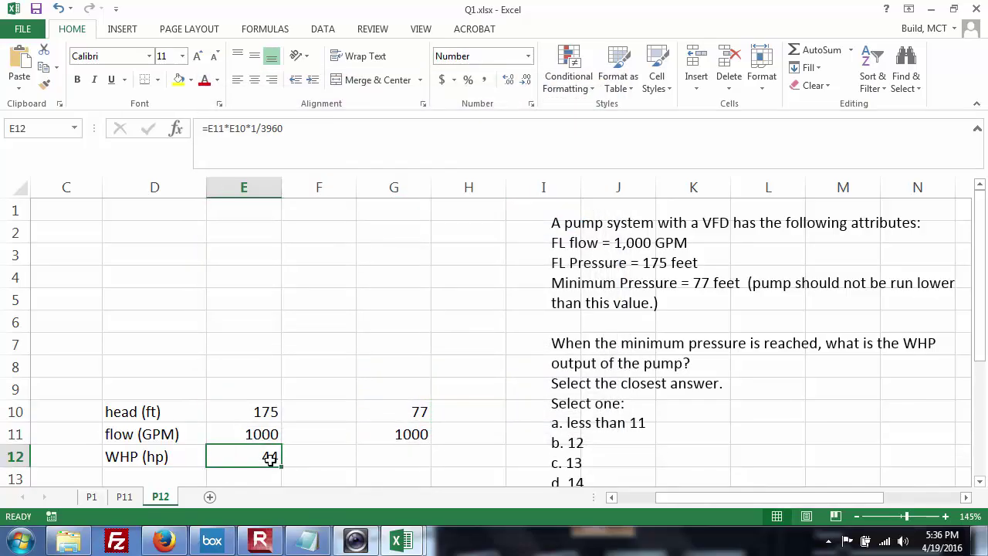
key("ctrl+c")
key("Right")
key("Right")
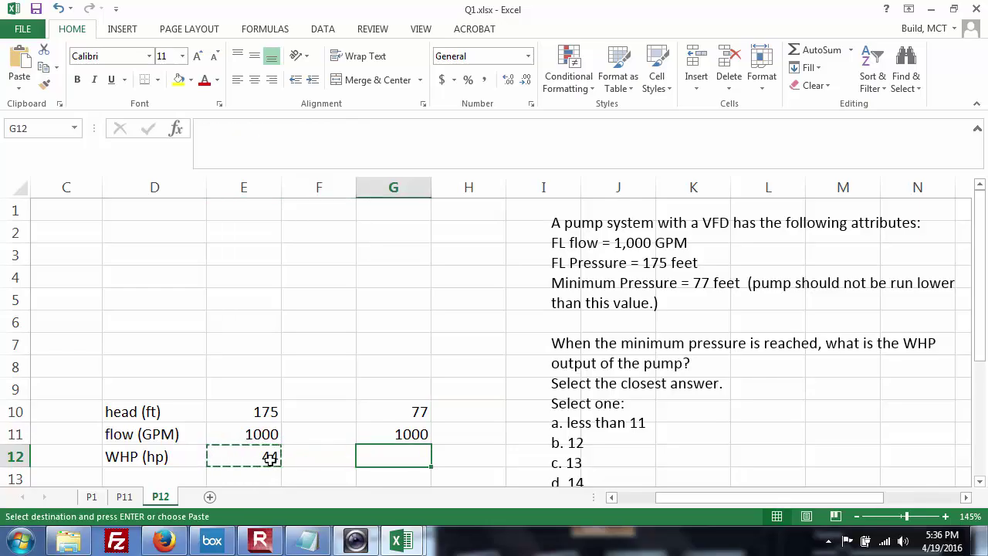
key("ctrl+v")
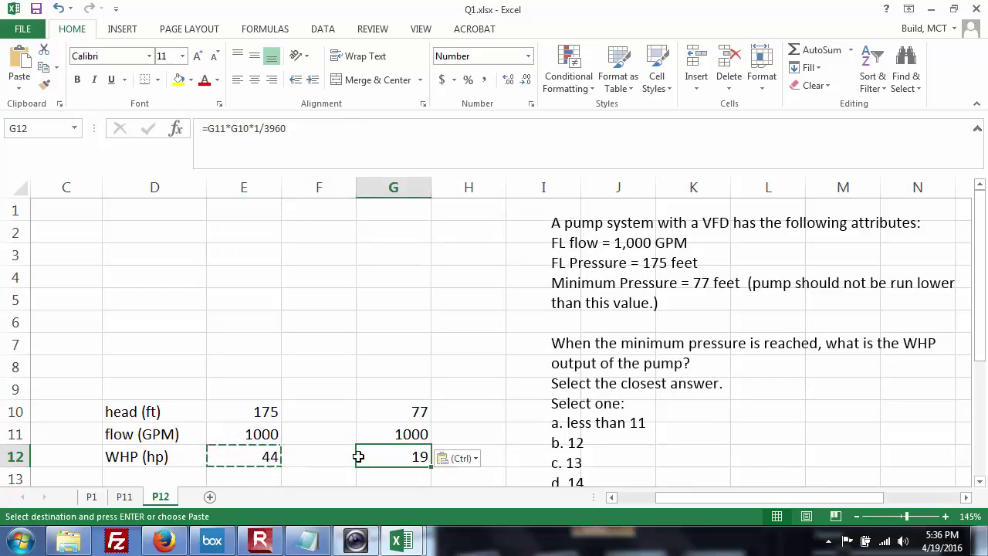
Check the answer choices in the worksheet's text box, then switch to Firefox and answer question 12 with "greater then 15"
left_click(660, 351)
left_click_drag(979, 318, 970, 347)
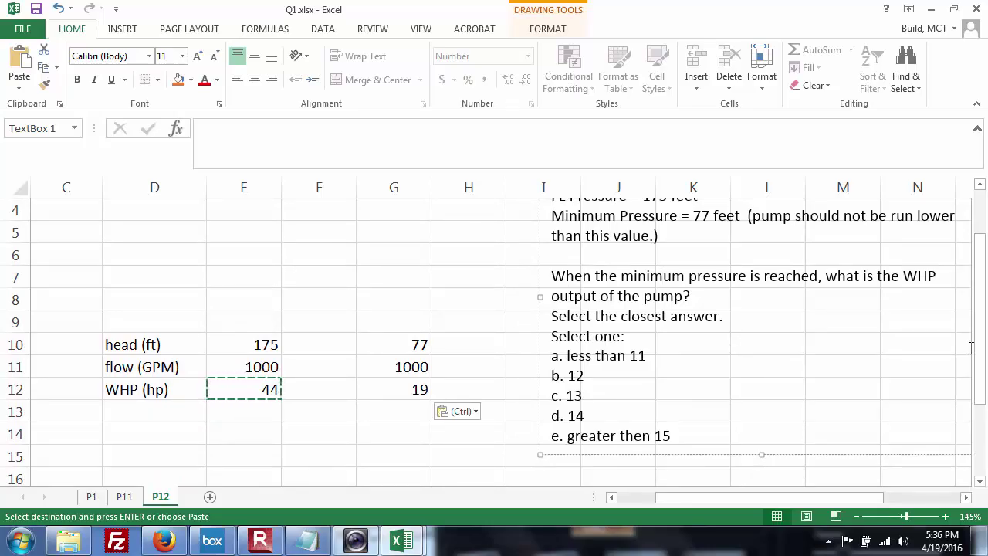
key("alt+Tab")
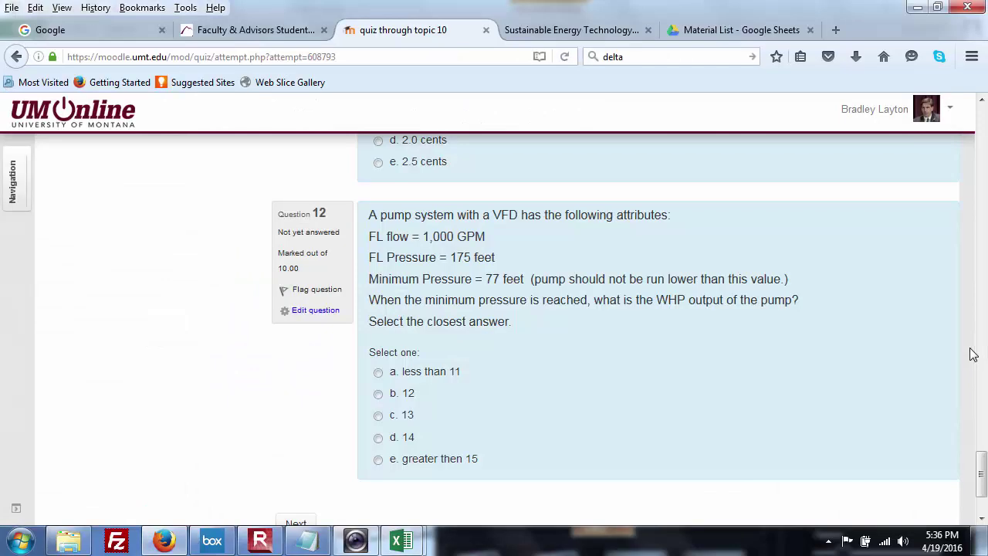
left_click(379, 461)
Proceed to the summary of the quiz attempt, submit all answers and finish, confirming the submission
left_click_drag(982, 465, 972, 506)
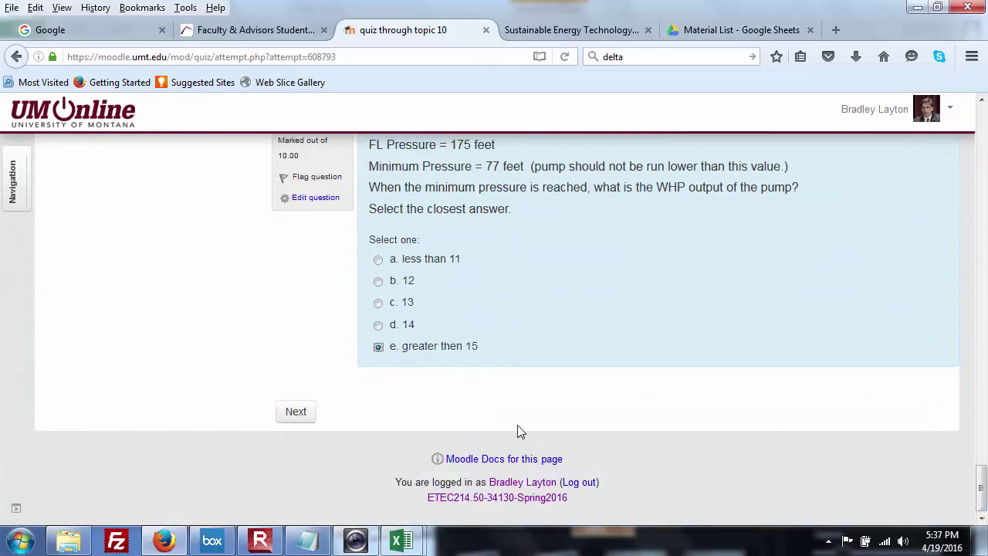
left_click(295, 412)
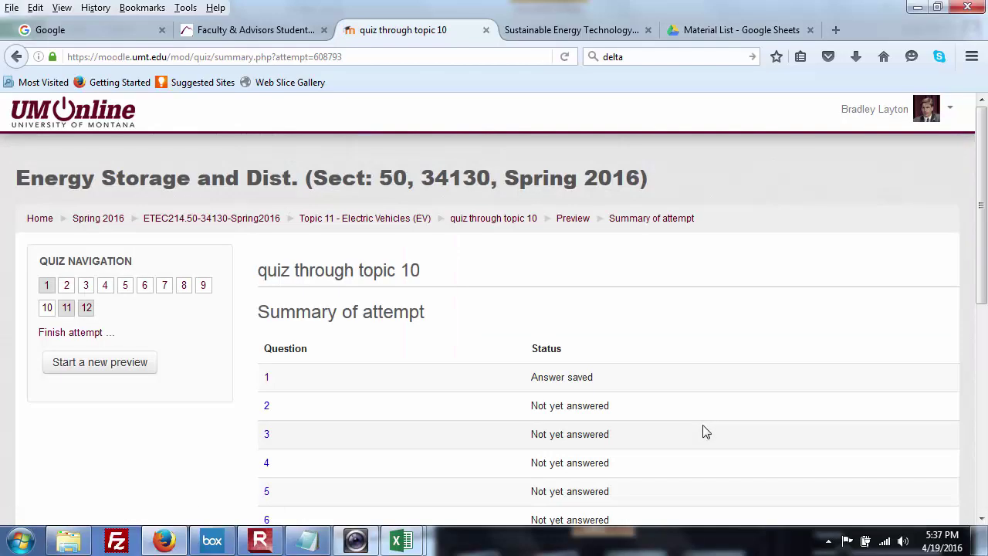
left_click_drag(982, 189, 974, 389)
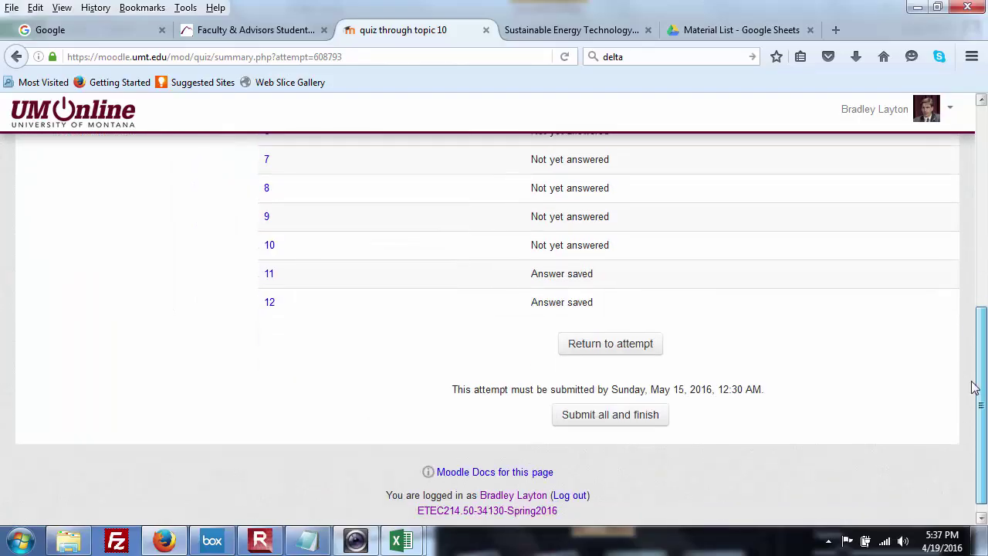
left_click(616, 417)
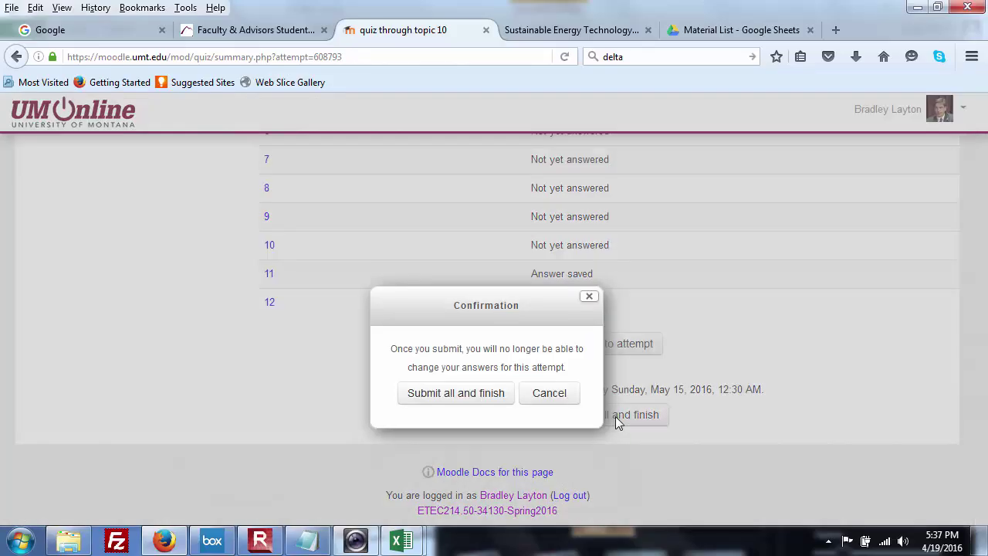
left_click(483, 393)
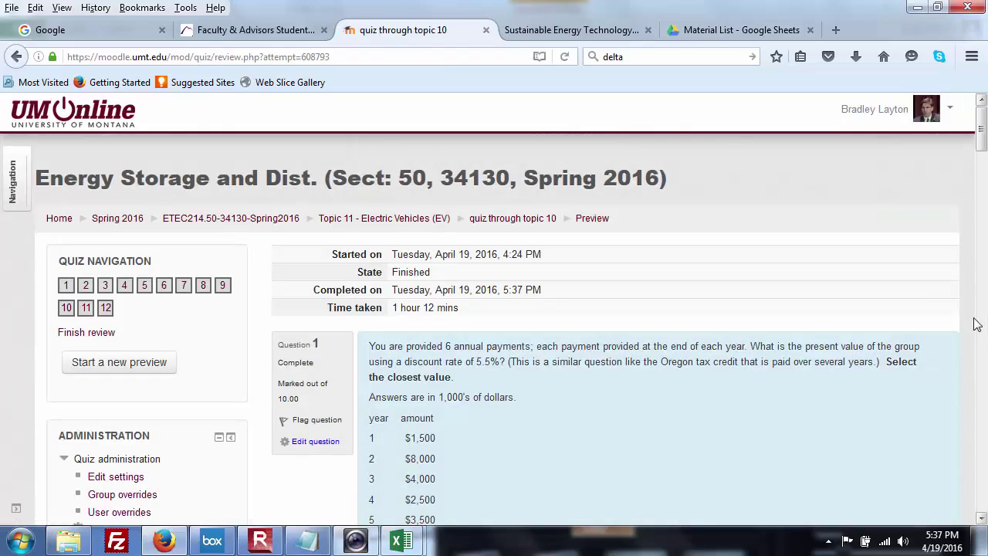
Go to question 12 in the review of the finished attempt and open it for editing
mouse_move(984, 154)
left_mouse_down()
mouse_move(982, 182)
mouse_move(982, 135)
left_mouse_up()
mouse_move(983, 137)
left_mouse_down()
mouse_move(974, 287)
mouse_move(981, 128)
left_mouse_up()
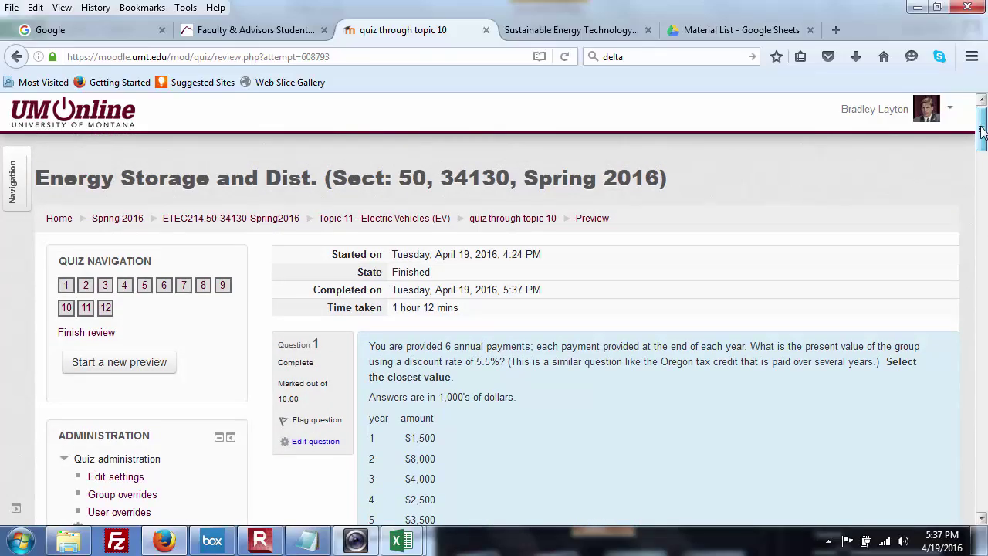
left_click_drag(982, 136, 974, 493)
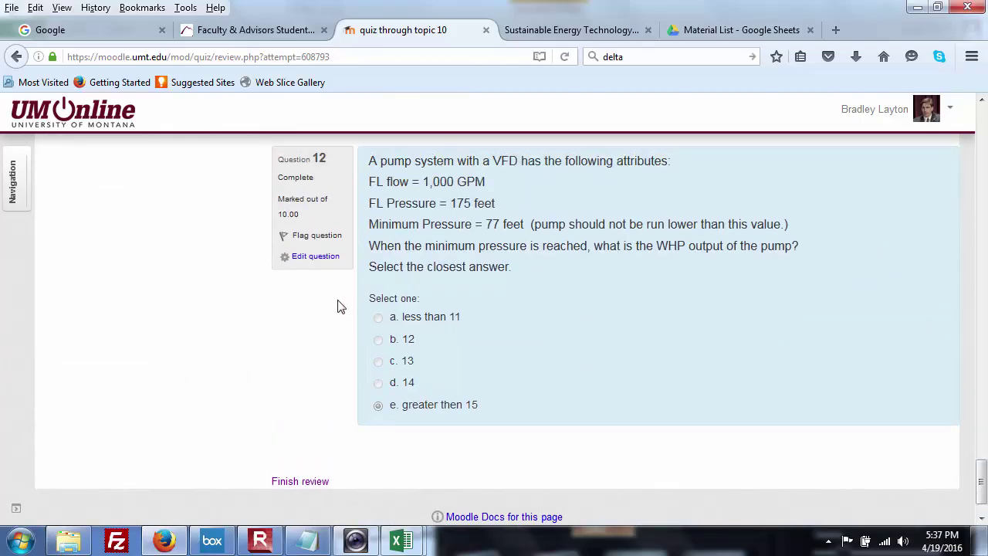
left_click(323, 263)
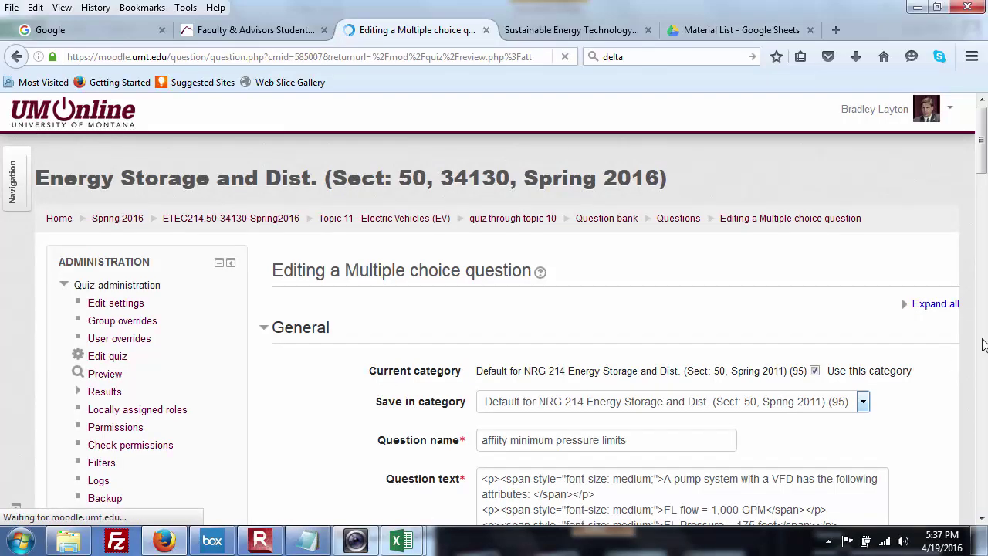
Correct the Choice 5 text to "greater than 15" and save the question
left_click(979, 186)
left_click_drag(980, 191, 977, 171)
left_click_drag(974, 193, 962, 415)
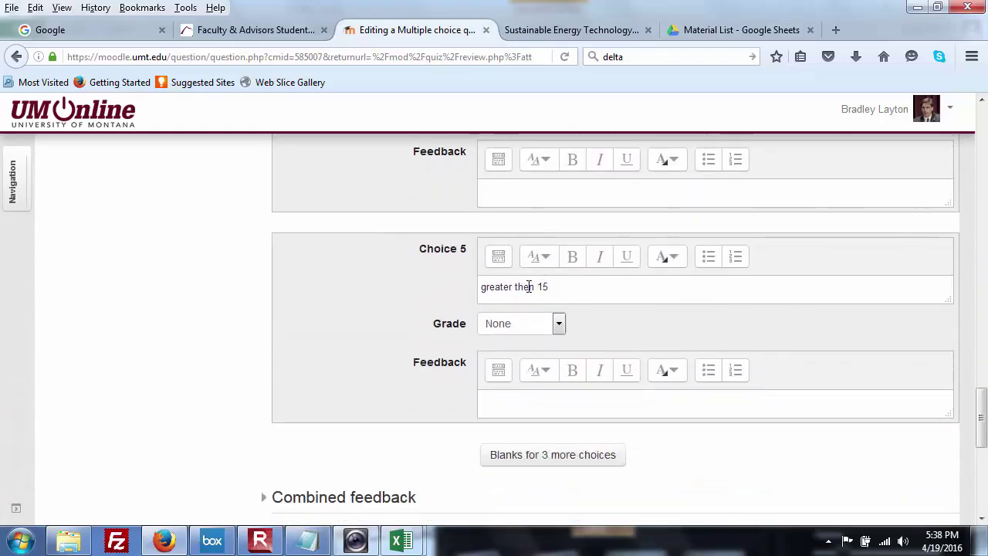
type("a")
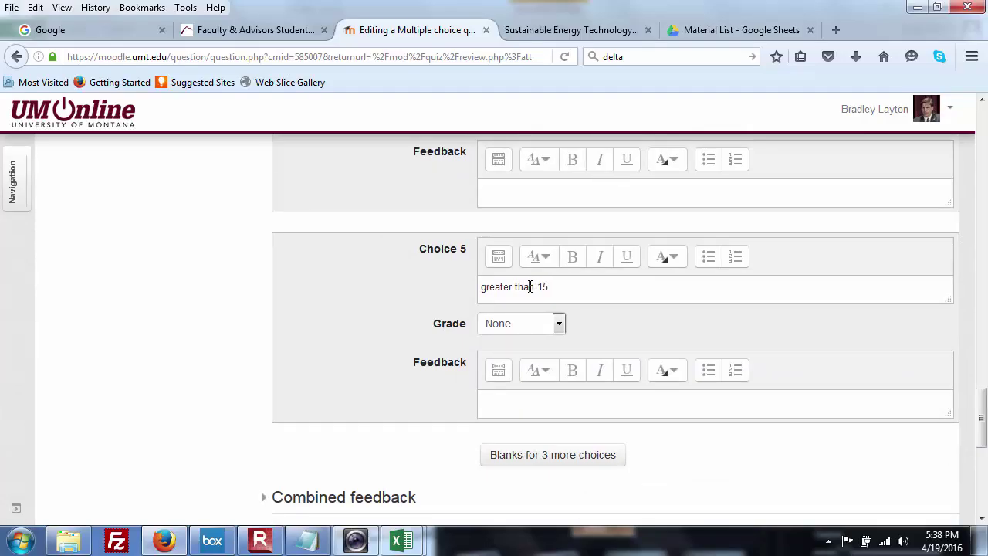
left_click_drag(978, 421, 974, 502)
left_click(518, 373)
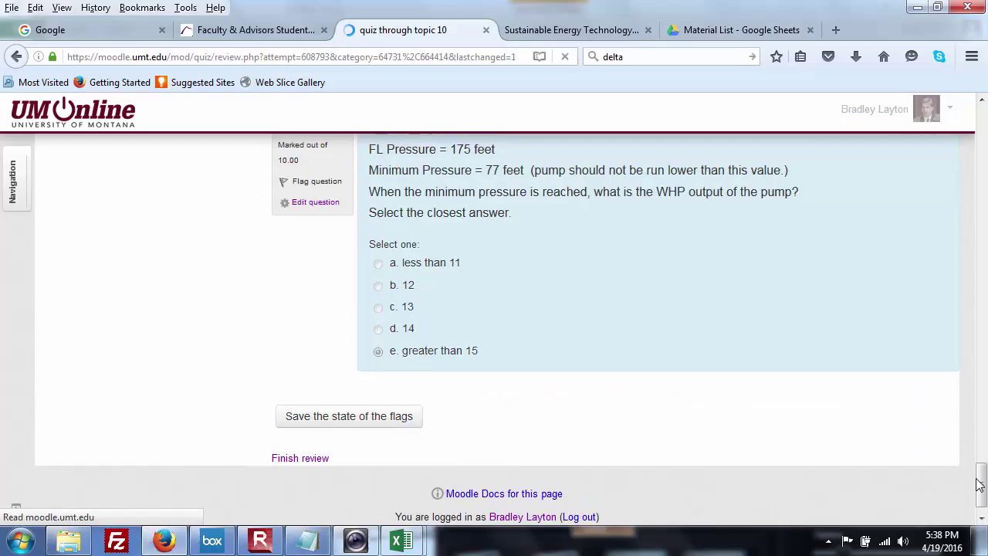
Search the web for "affinity law", open Engineering ToolBox's Pump Affinity Laws page and read the head and power relations
left_click_drag(978, 484, 982, 120)
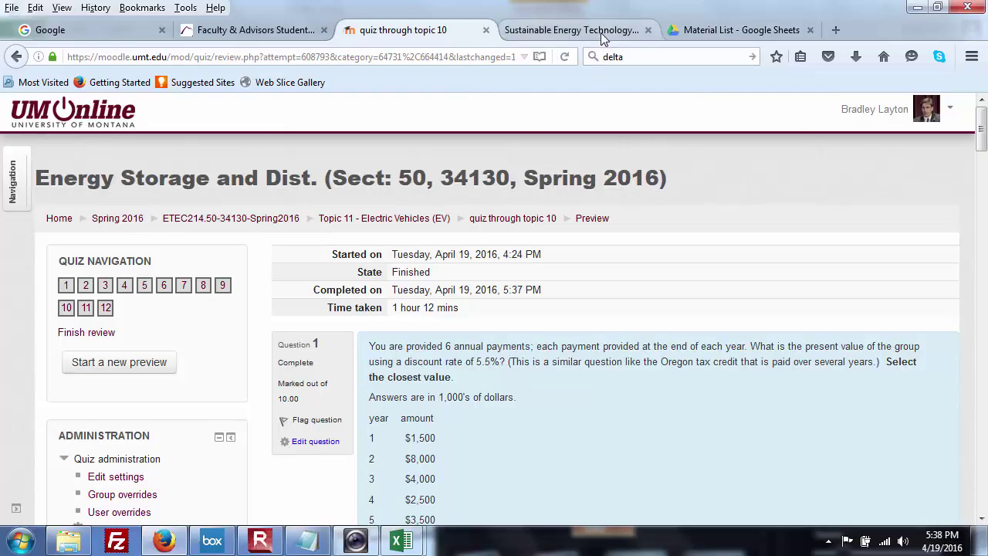
left_click(710, 31)
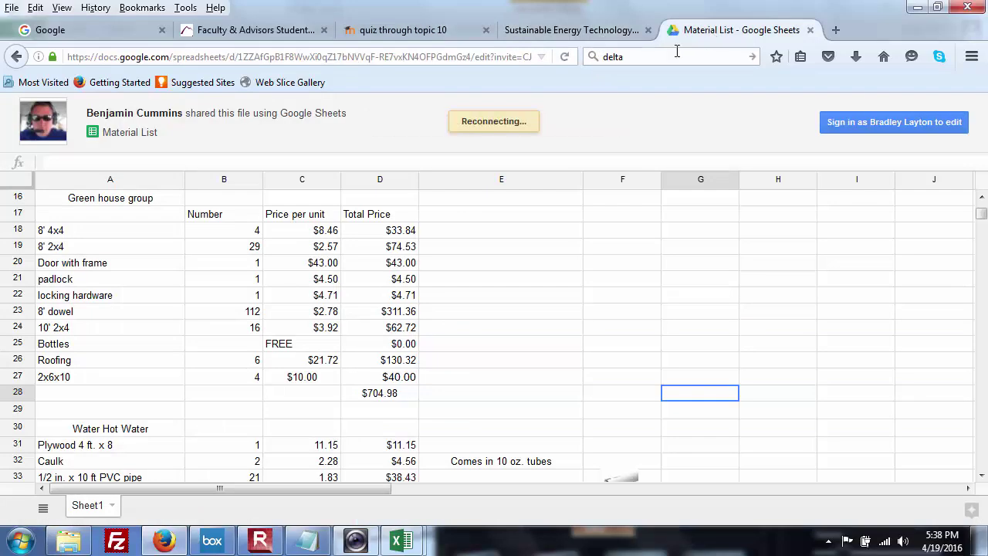
left_click(676, 56)
type("affinity law")
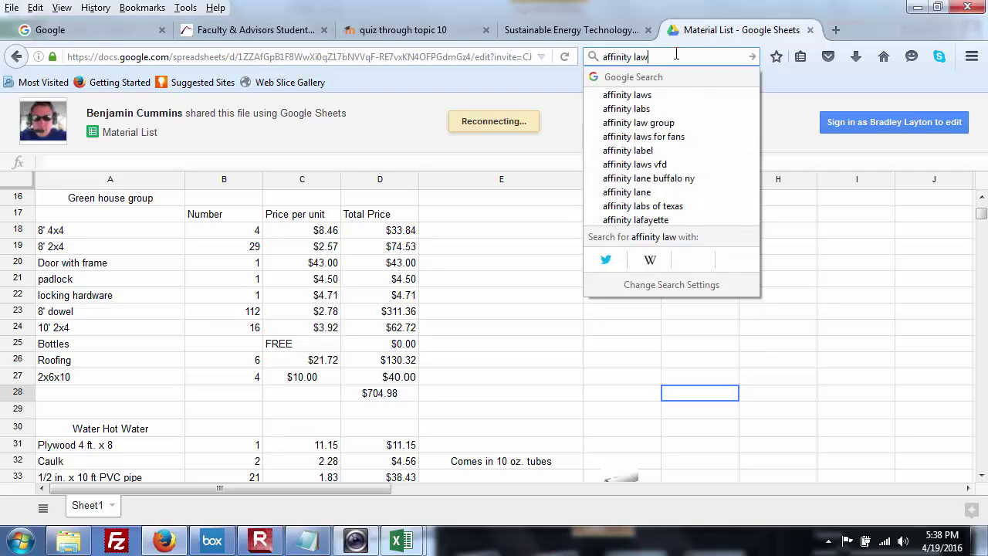
key("Return")
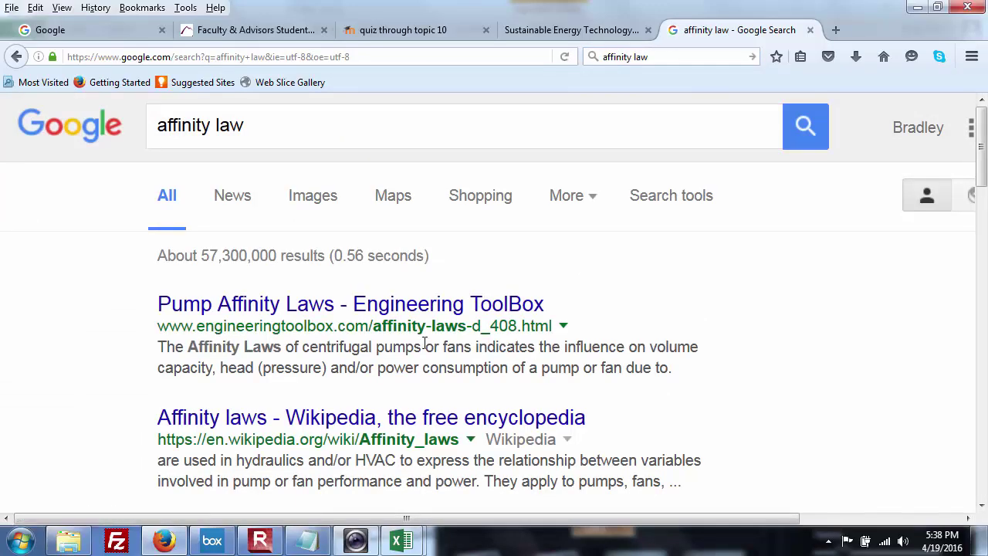
left_click(398, 303)
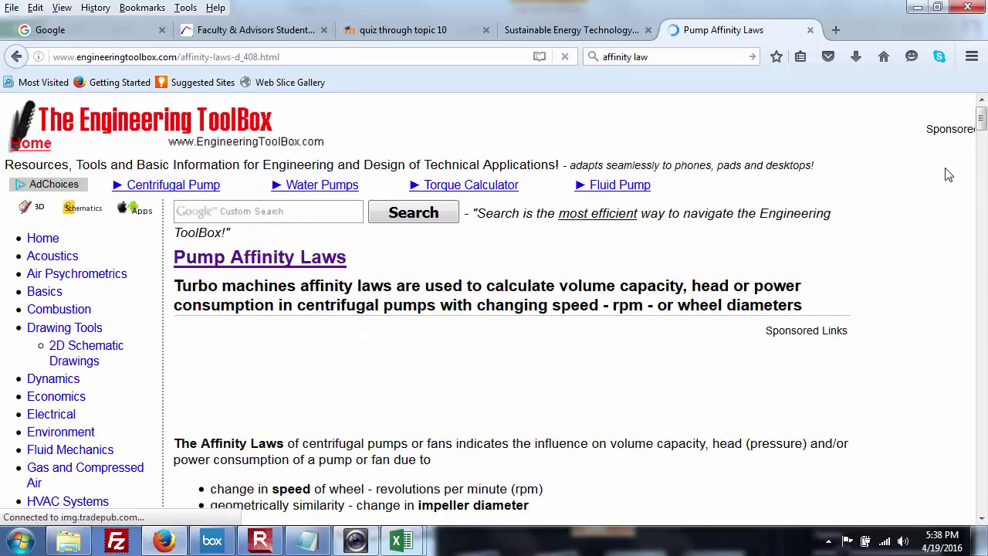
left_click_drag(981, 120, 982, 174)
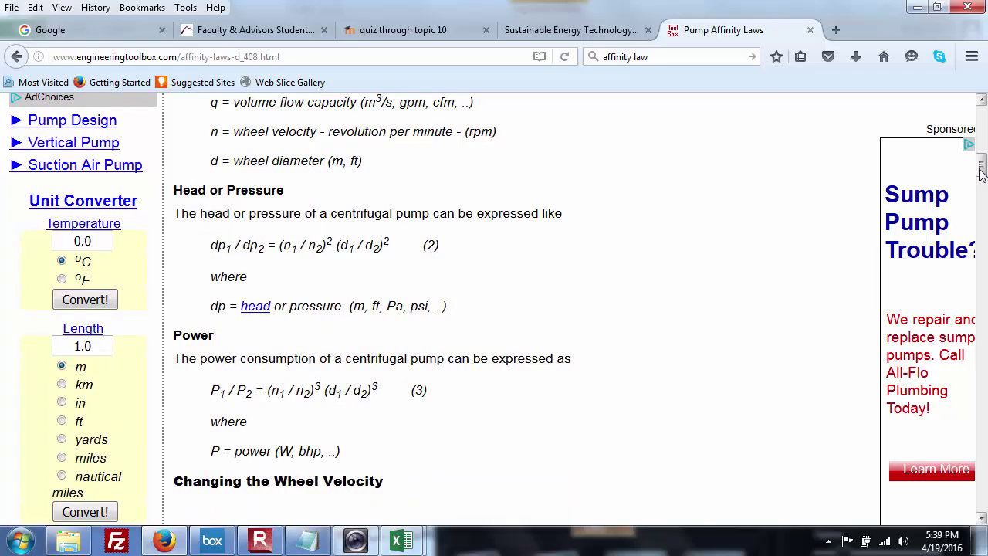
Review the introduction to the pump affinity laws, and open the ETEC 214 Energy Storage and Distribution Fraser folder in File Explorer
left_click(981, 175)
left_click_drag(982, 174, 982, 147)
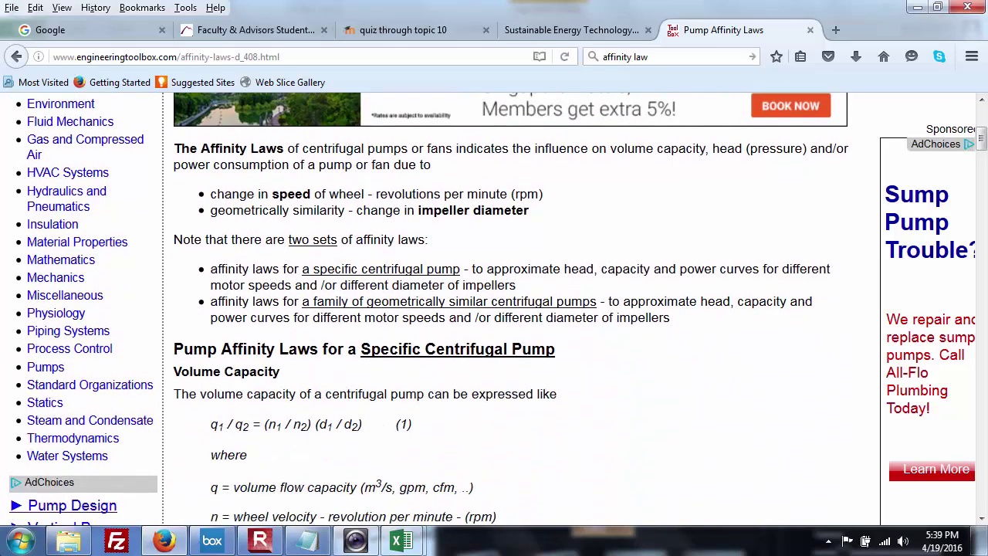
left_click(68, 540)
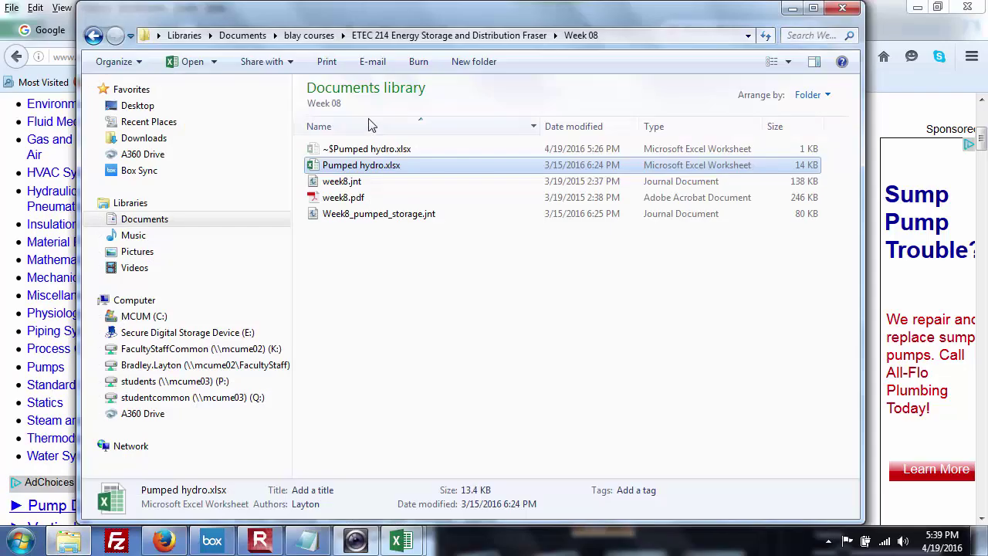
left_click(410, 35)
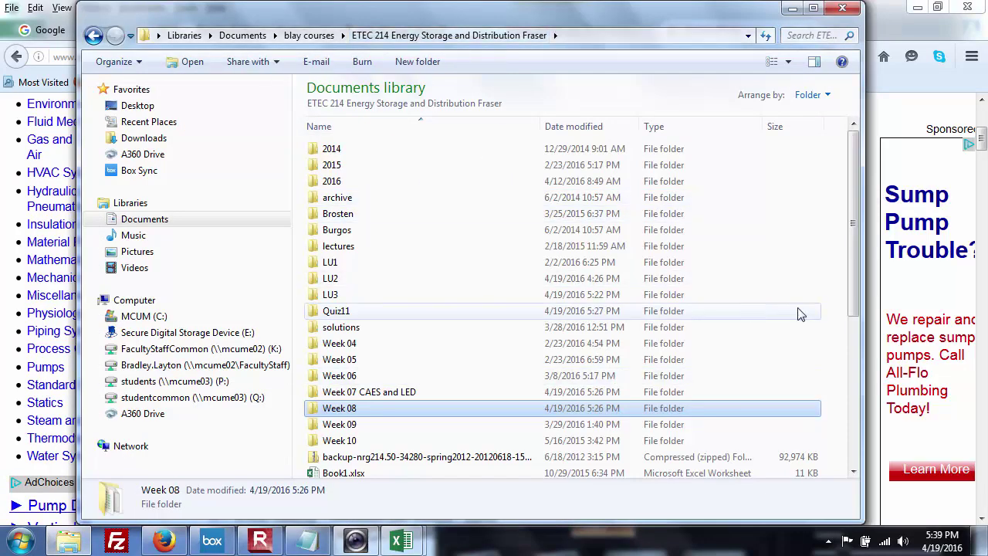
left_click(258, 541)
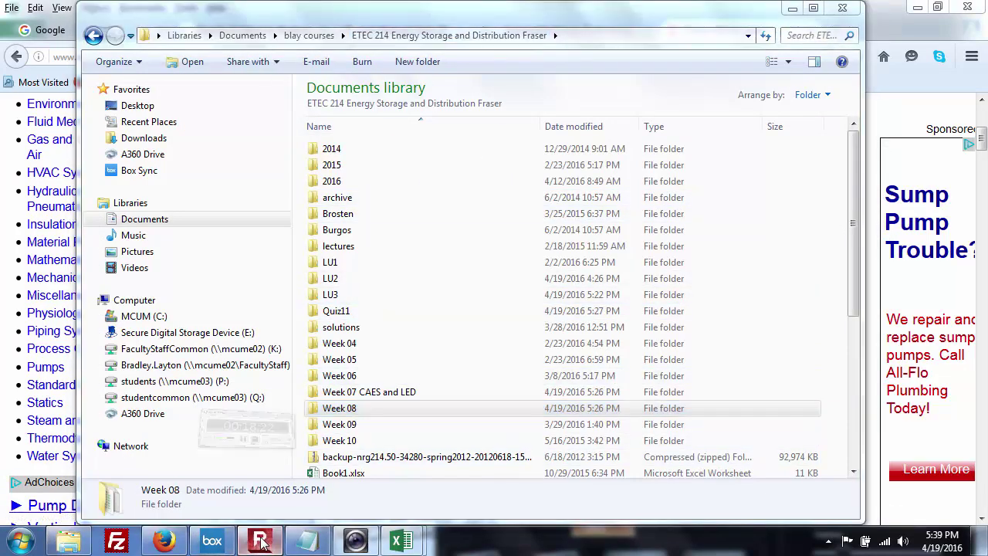
left_click(156, 135)
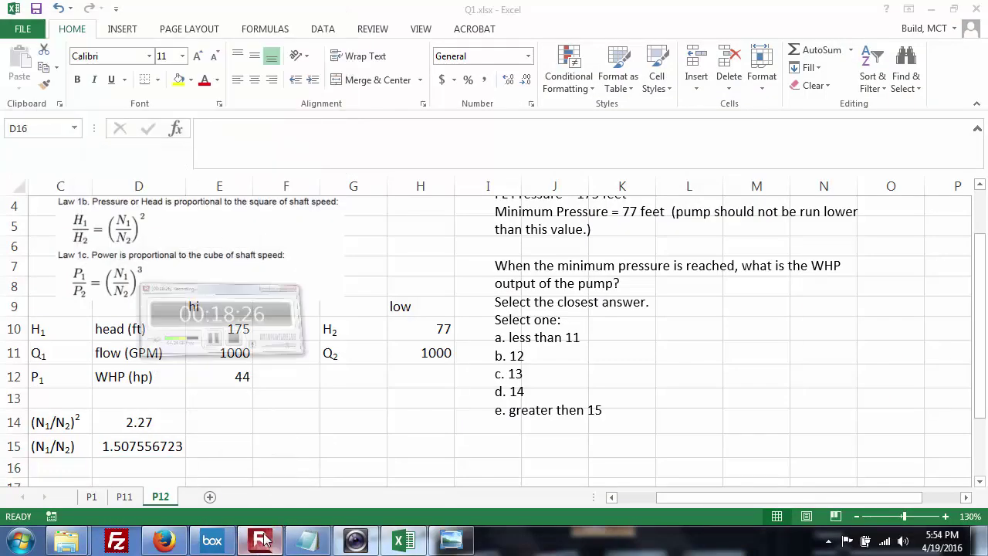
left_click(261, 541)
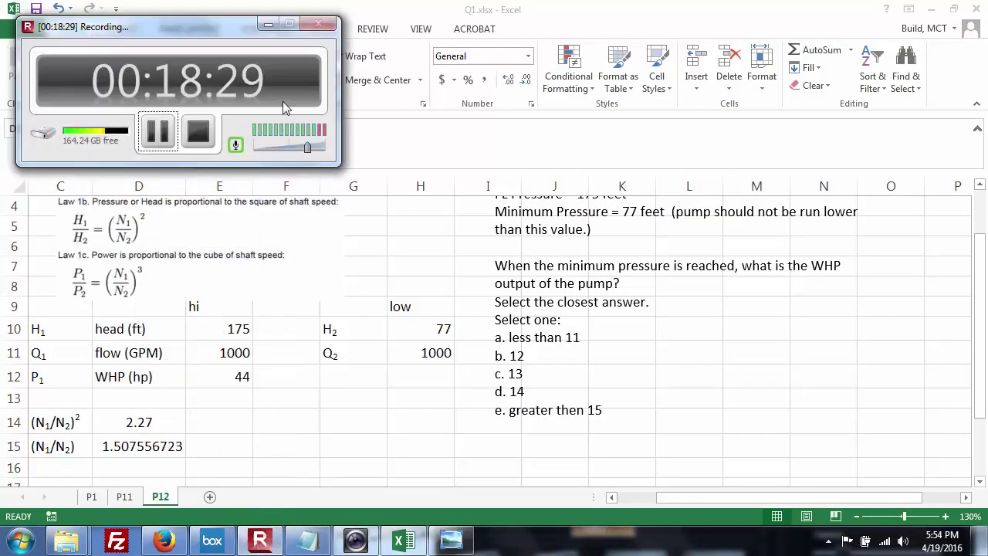
left_click(268, 29)
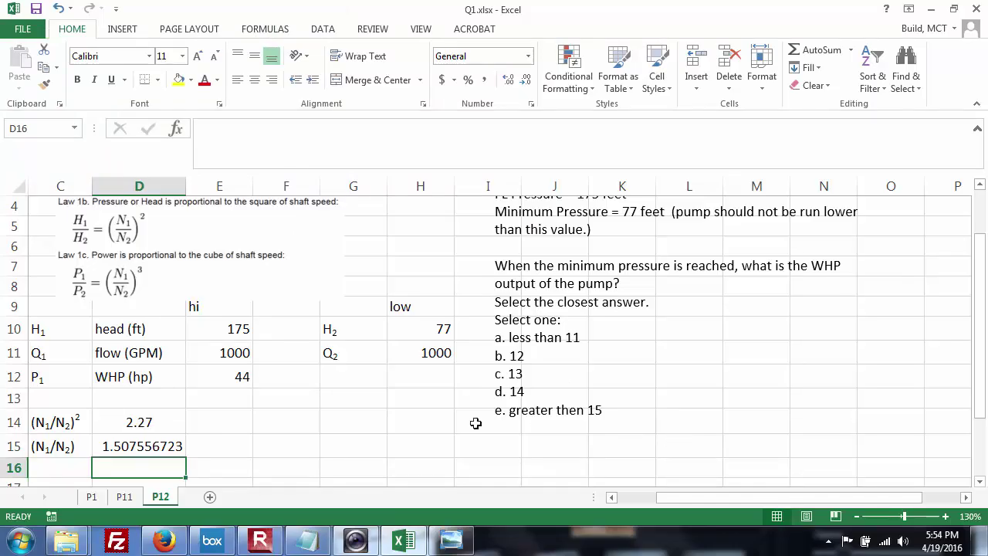
Format the N1/N2 value in D15 as a number with two decimal places and centre it in the cell
left_click(156, 447)
key("ctrl+1")
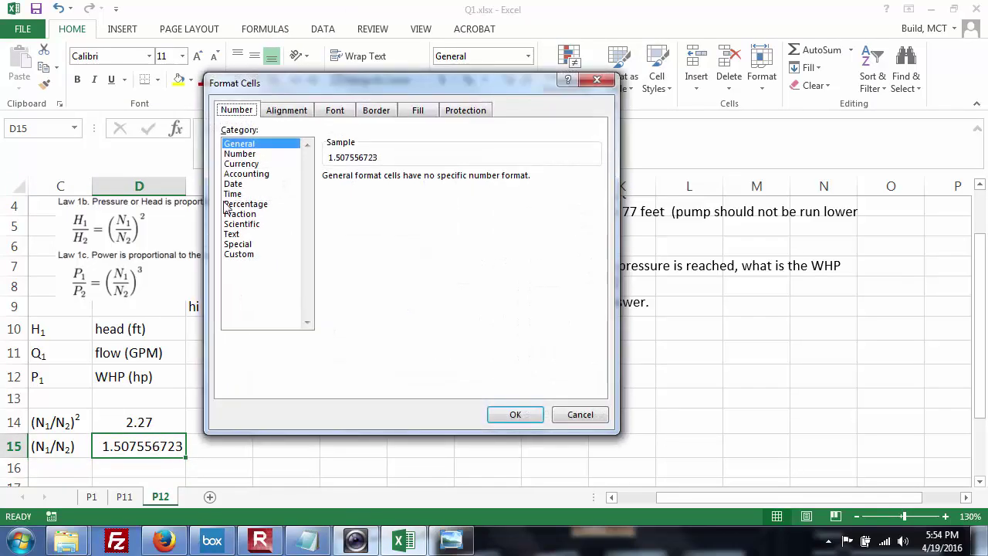
left_click(239, 154)
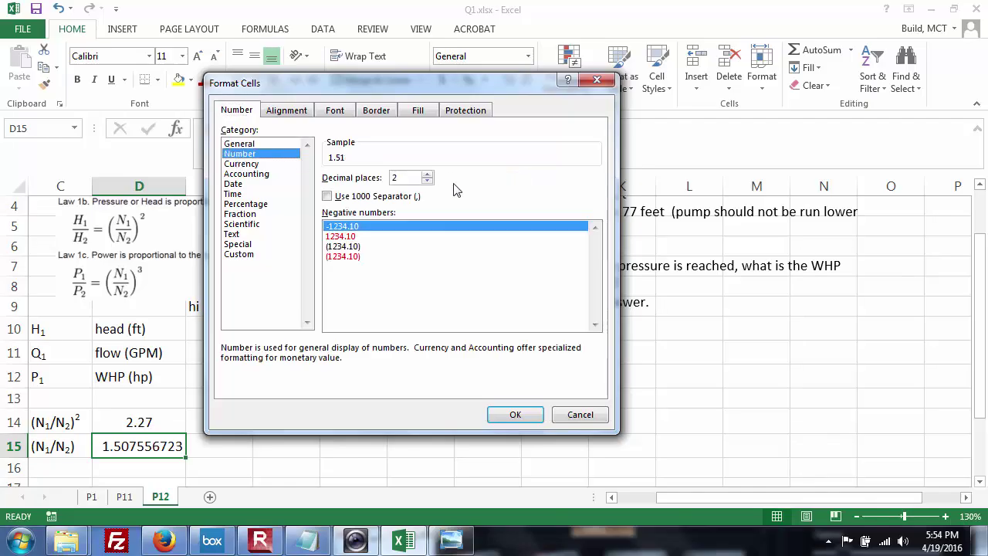
left_click(510, 417)
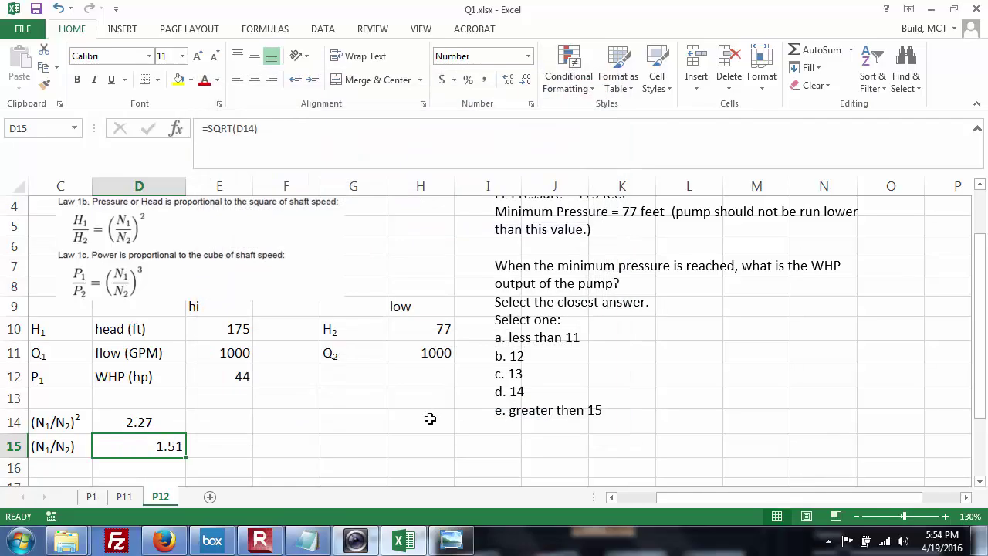
left_click(254, 79)
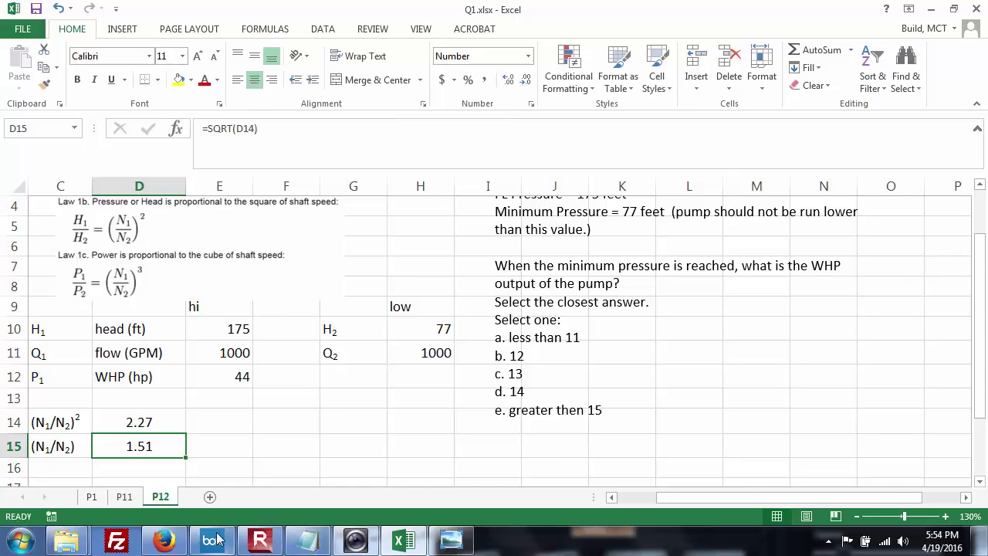
Switch to the Wikipedia affinity laws page in Firefox and place a smaller, new Windows Journal note beside the law equations
left_click(164, 540)
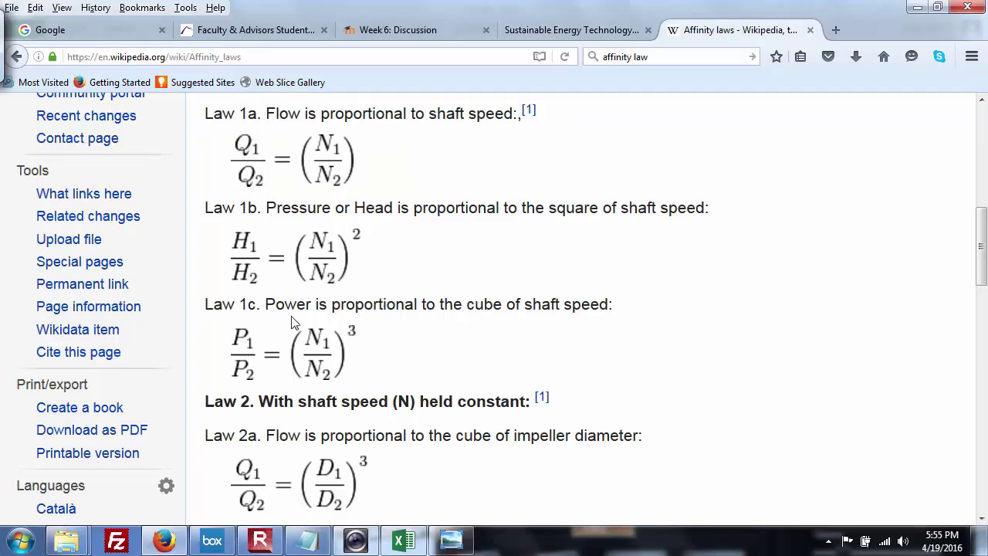
left_click(27, 540)
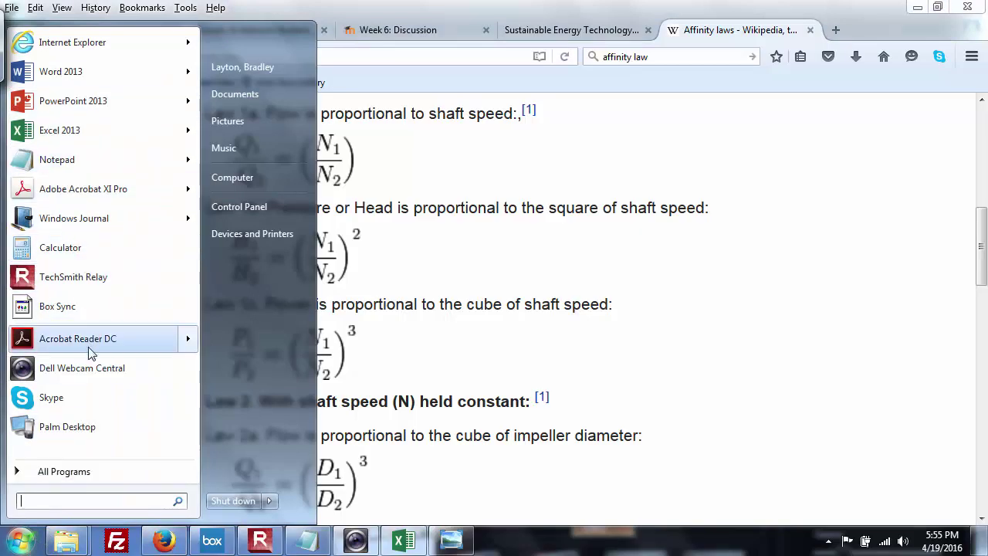
left_click(77, 218)
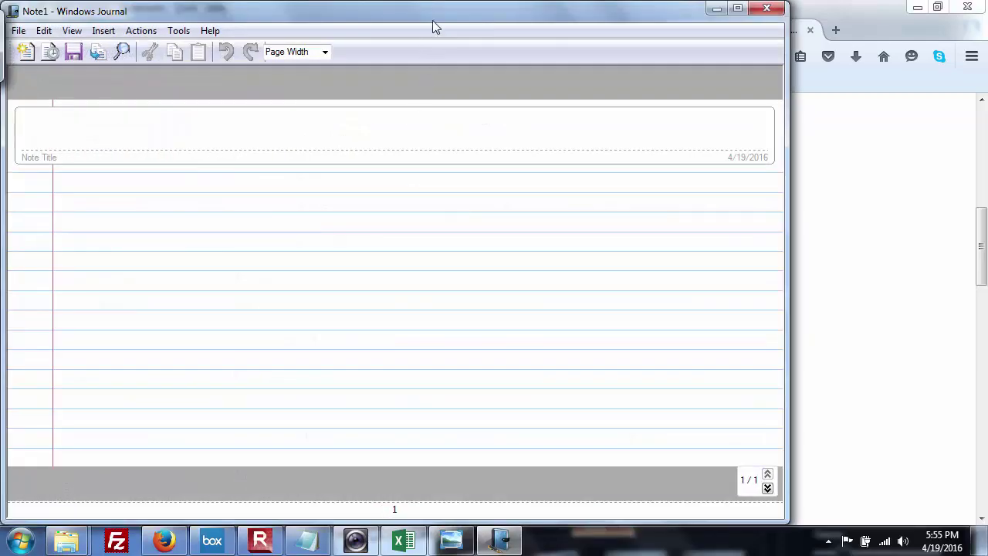
left_click_drag(438, 15, 558, 51)
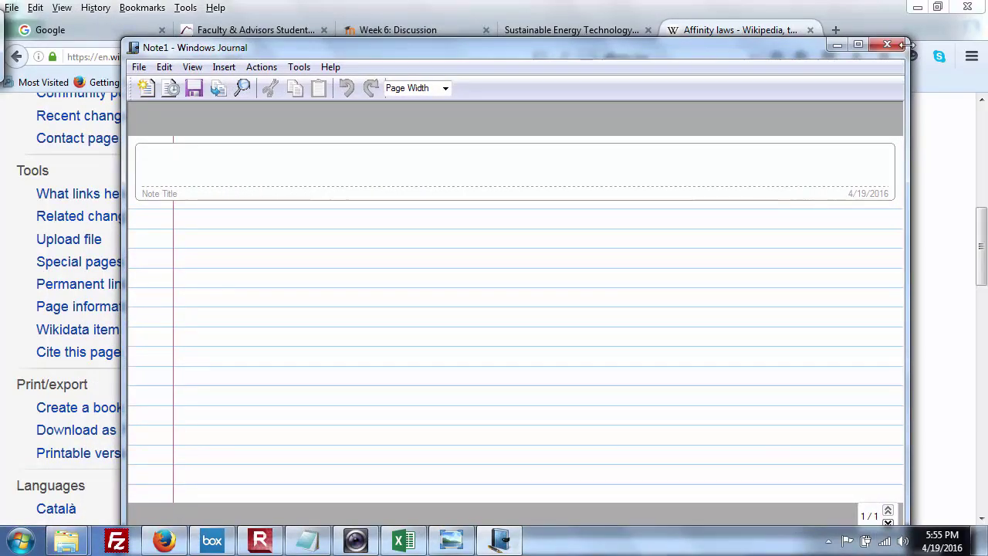
left_click_drag(908, 41, 698, 171)
left_click_drag(583, 176, 847, 114)
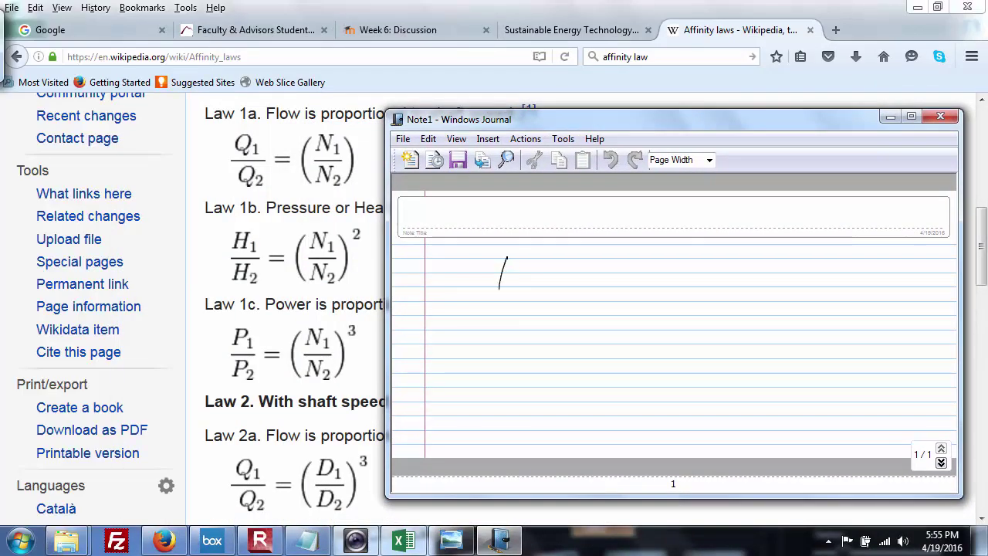
Sketch a horizontal pipe with an inflow arrow labelled Q, and write the unit note [Q] = GPM beside it
mouse_move(528, 307)
left_mouse_down()
mouse_move(511, 258)
mouse_move(755, 263)
left_mouse_up()
left_click_drag(510, 329, 746, 331)
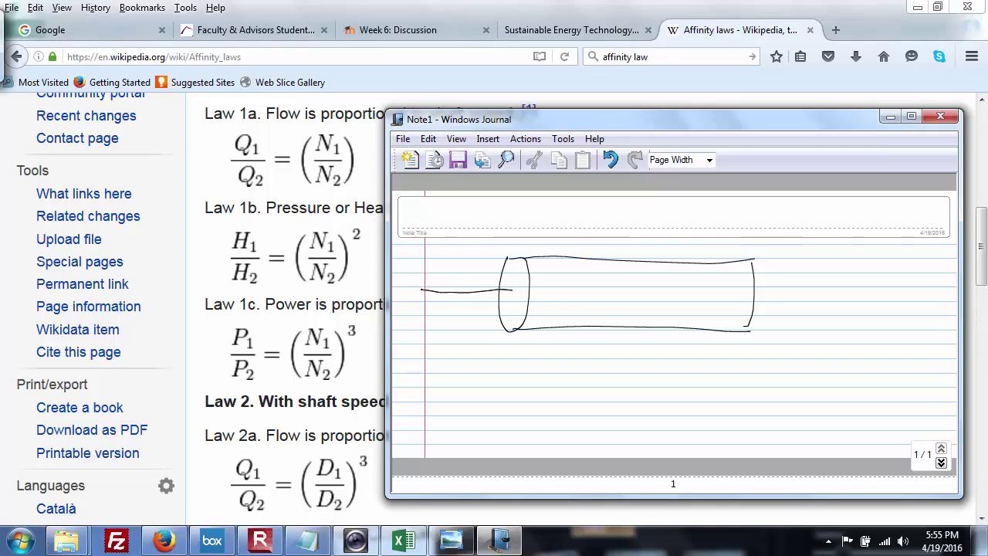
left_click_drag(516, 289, 507, 300)
left_click_drag(443, 260, 456, 287)
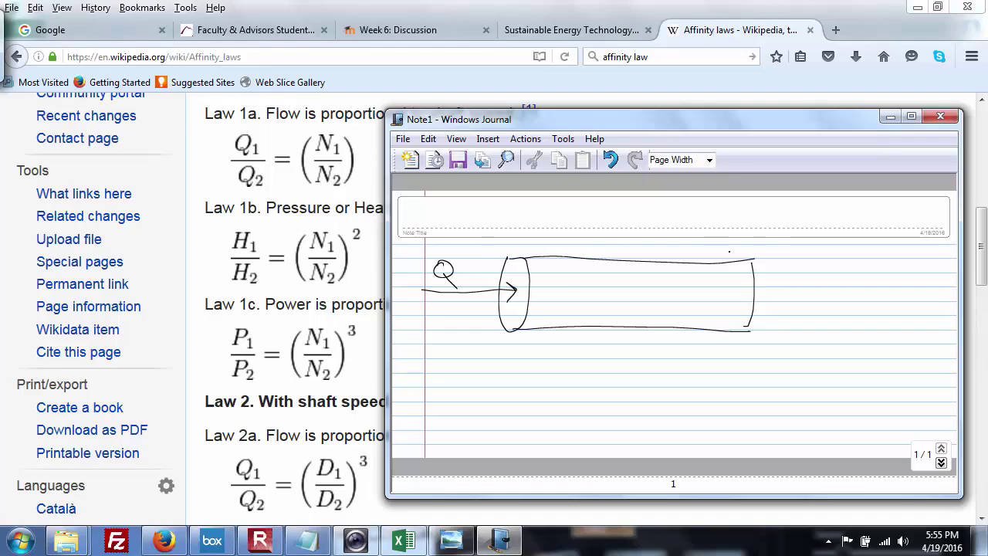
mouse_move(832, 275)
left_mouse_down()
mouse_move(843, 261)
mouse_move(842, 272)
mouse_move(940, 271)
left_mouse_up()
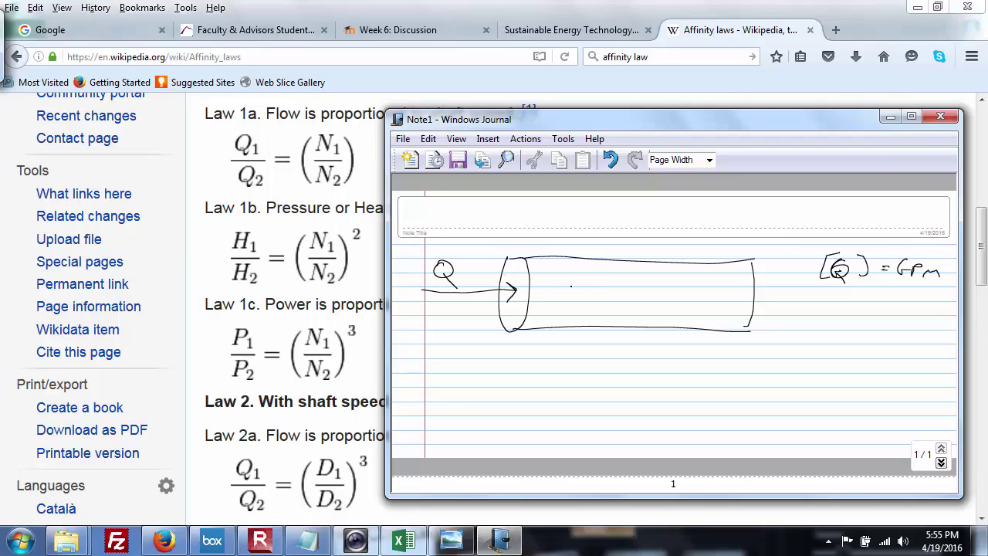
Draw an impeller inside the pipe with a curved rotation arrow labelled N, and write the unit note [N] = RPM
mouse_move(568, 289)
left_mouse_down()
mouse_move(592, 264)
mouse_move(564, 261)
mouse_move(564, 287)
left_mouse_up()
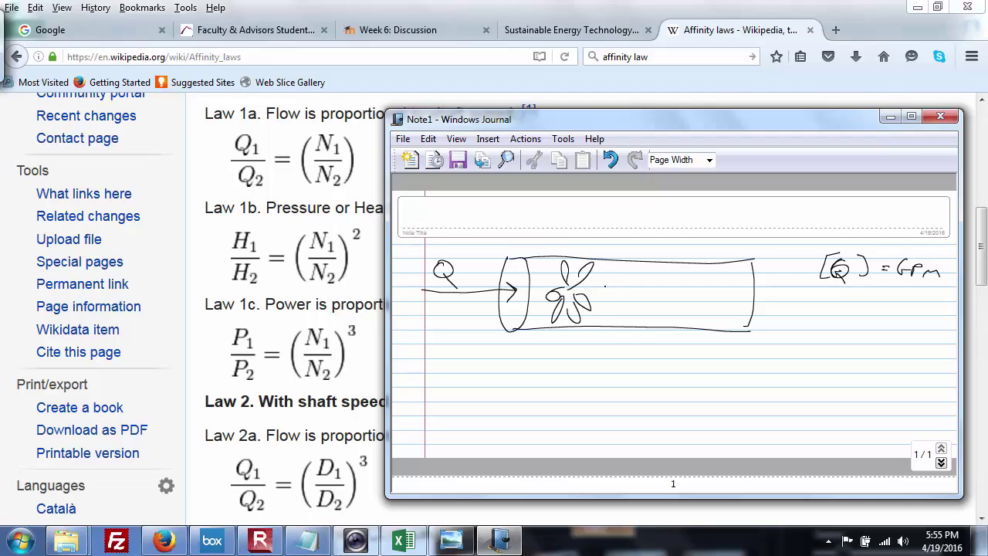
mouse_move(608, 259)
left_mouse_down()
mouse_move(562, 244)
mouse_move(545, 267)
mouse_move(552, 270)
left_mouse_up()
left_click_drag(576, 235, 592, 222)
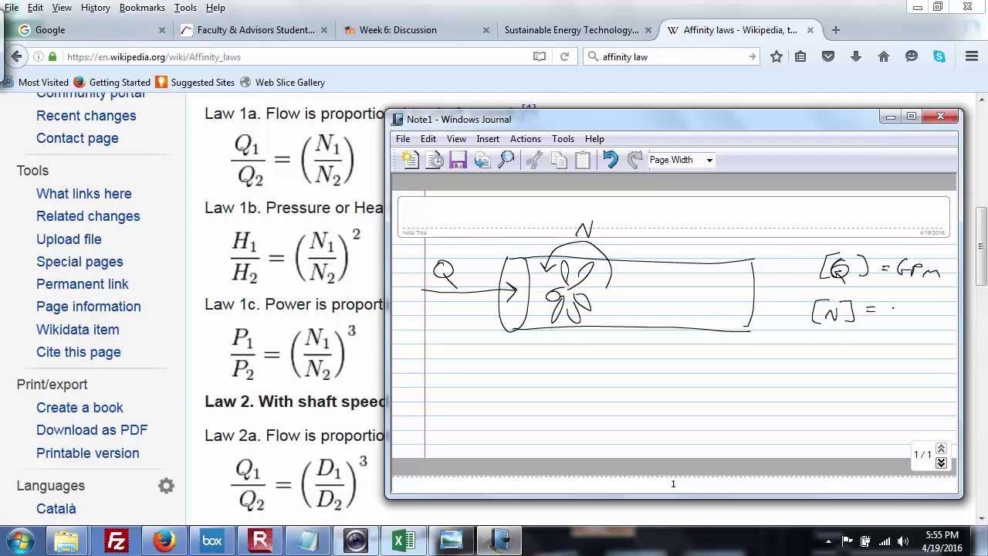
left_click_drag(925, 316, 944, 315)
Write the relation Q1/Q2 = N1/N2 below the pipe and add upward arrows beside N and Q
left_click_drag(490, 393, 524, 390)
mouse_move(612, 391)
left_mouse_down()
mouse_move(622, 385)
mouse_move(629, 415)
left_mouse_up()
left_click_drag(630, 425, 636, 432)
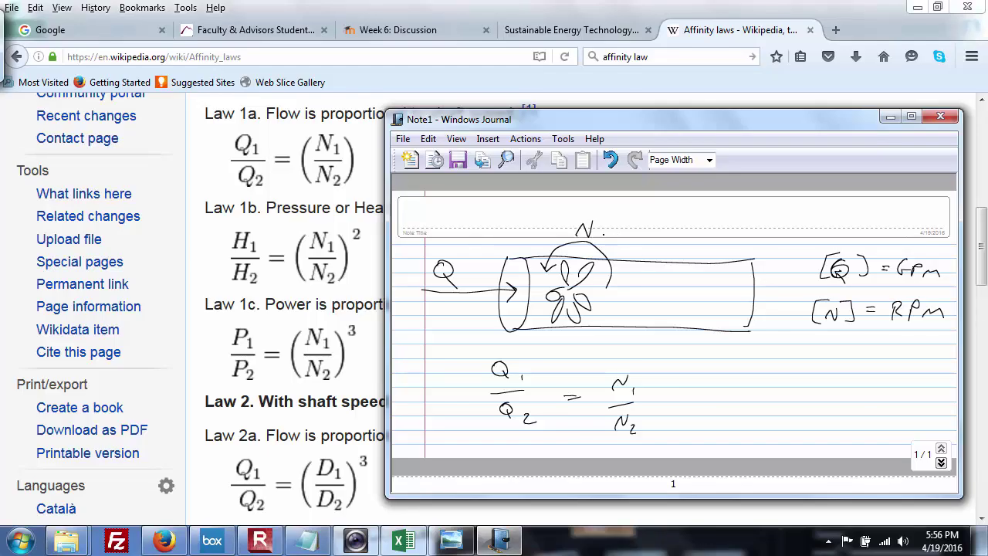
left_click_drag(623, 229, 638, 218)
left_click_drag(751, 122, 766, 114)
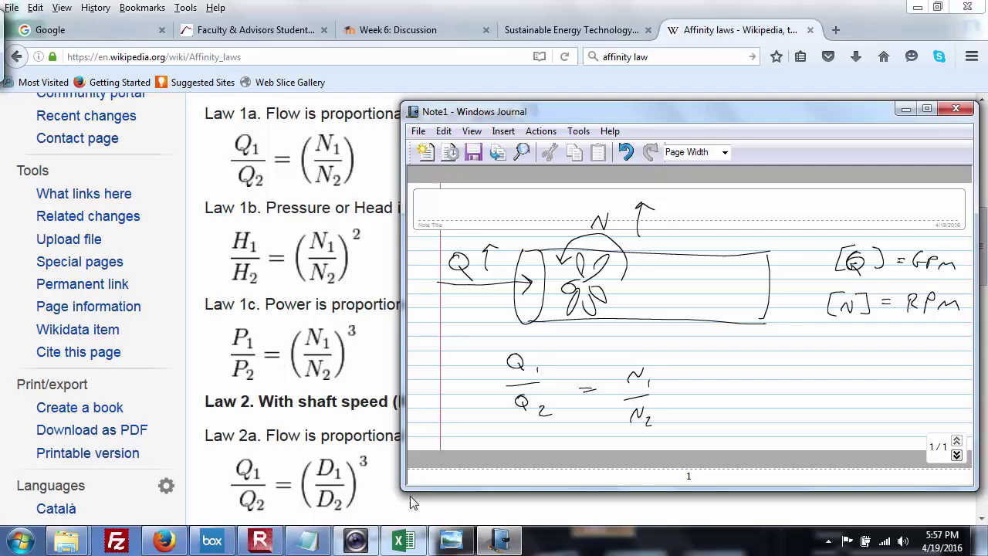
Return to Q1.xlsx in Excel, check the high and low head and flow entries, and clear the Q2 flow value in H11
left_click(401, 540)
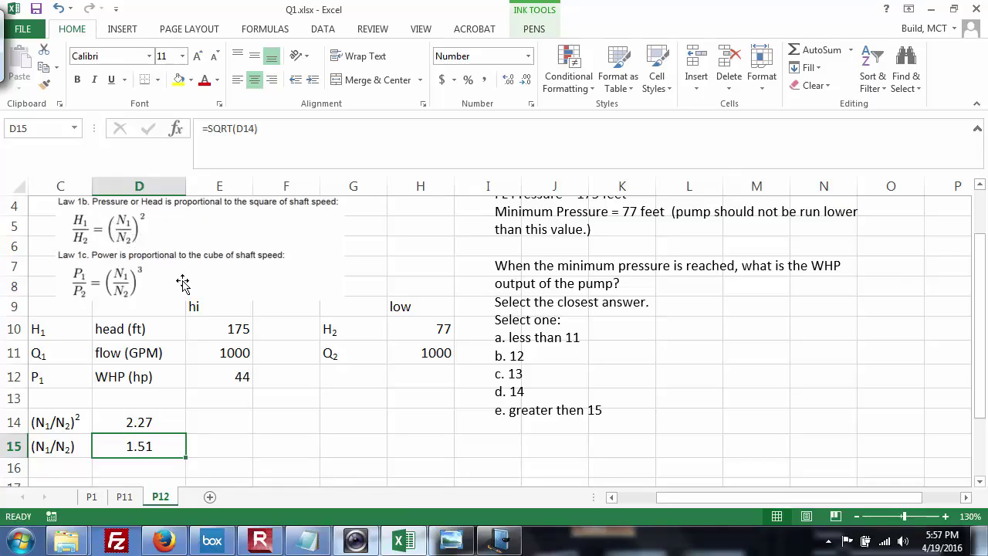
left_click(86, 330)
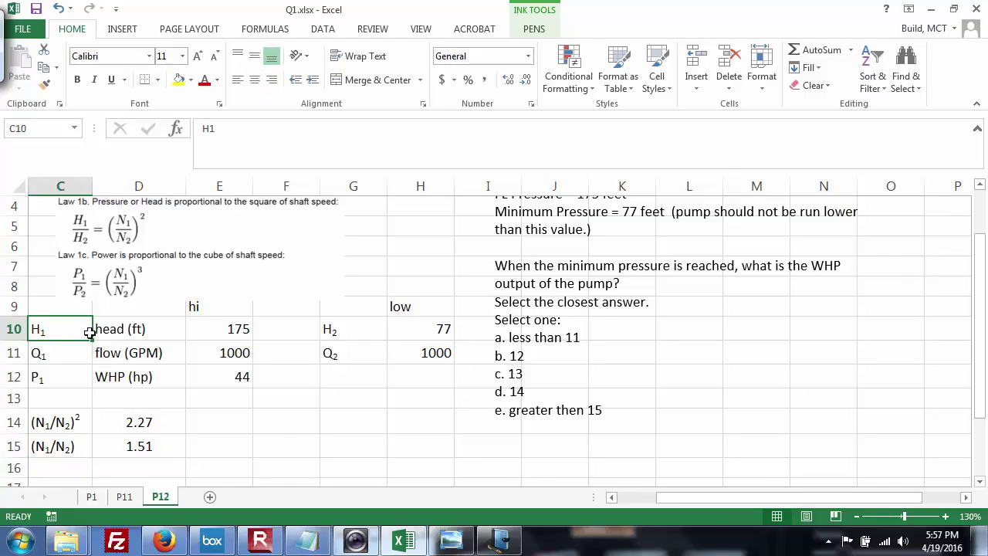
left_click(212, 328)
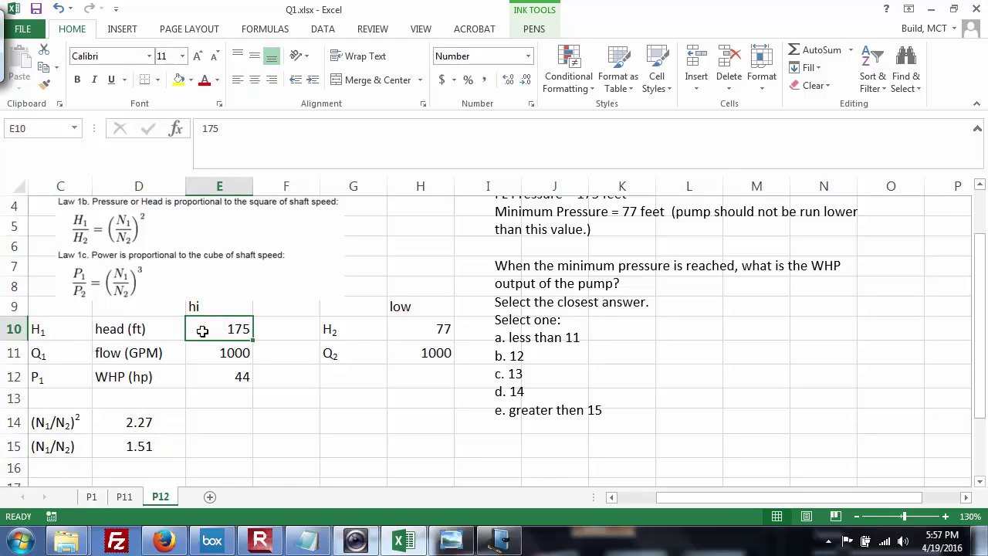
left_click(77, 355)
left_click(220, 354)
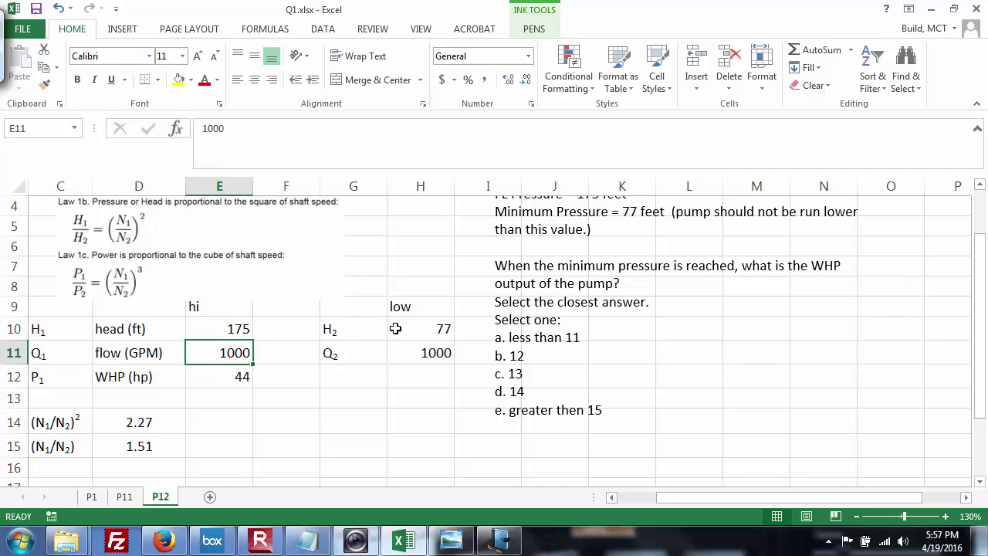
left_click(363, 330)
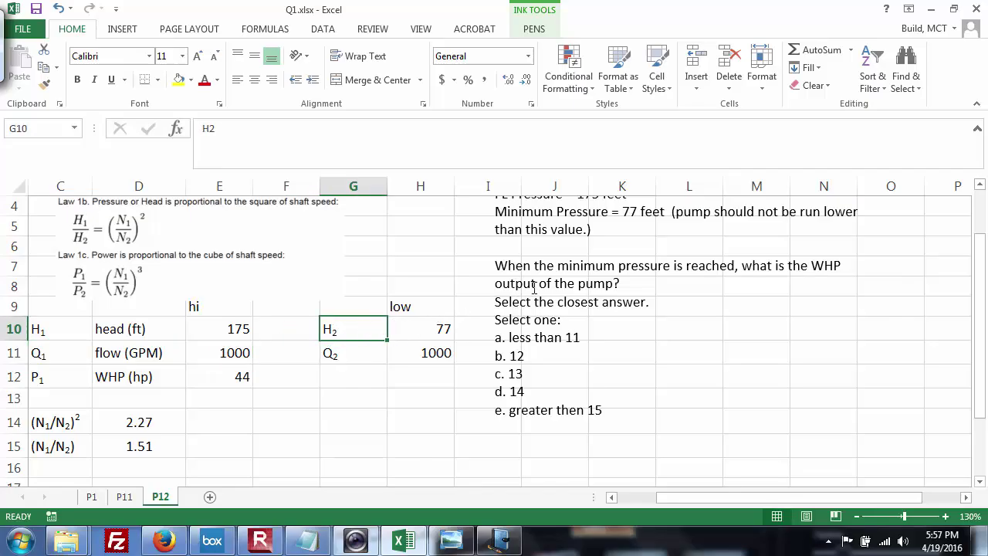
left_click(426, 329)
left_click(424, 351)
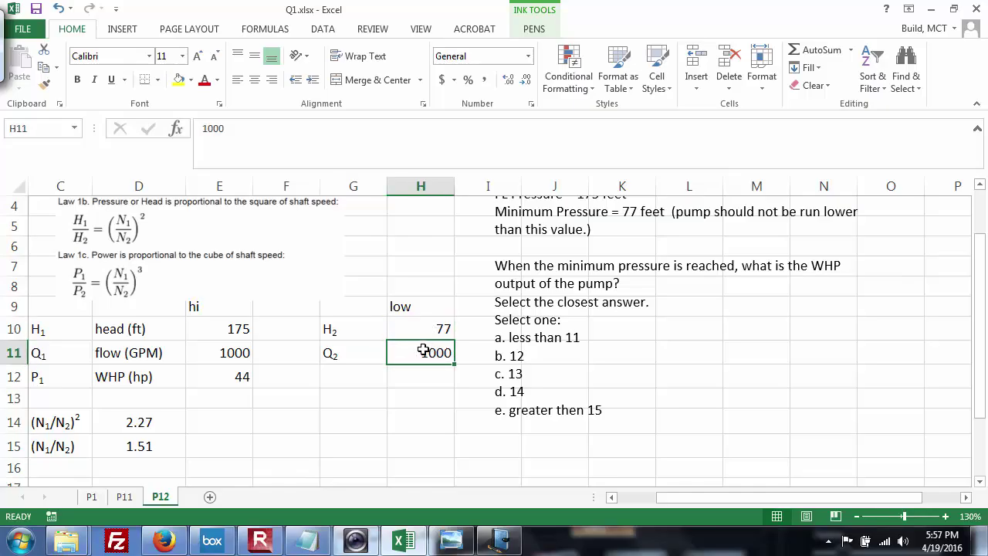
key("Delete")
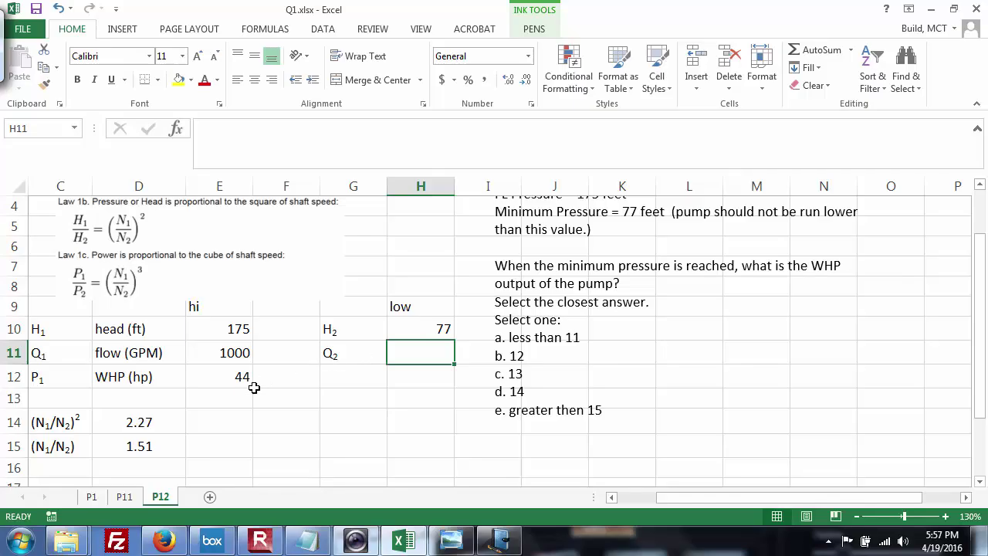
Examine the head ratio formula in D14 and its (N1/N2)² label in C14
left_click(155, 420)
double_click(156, 421)
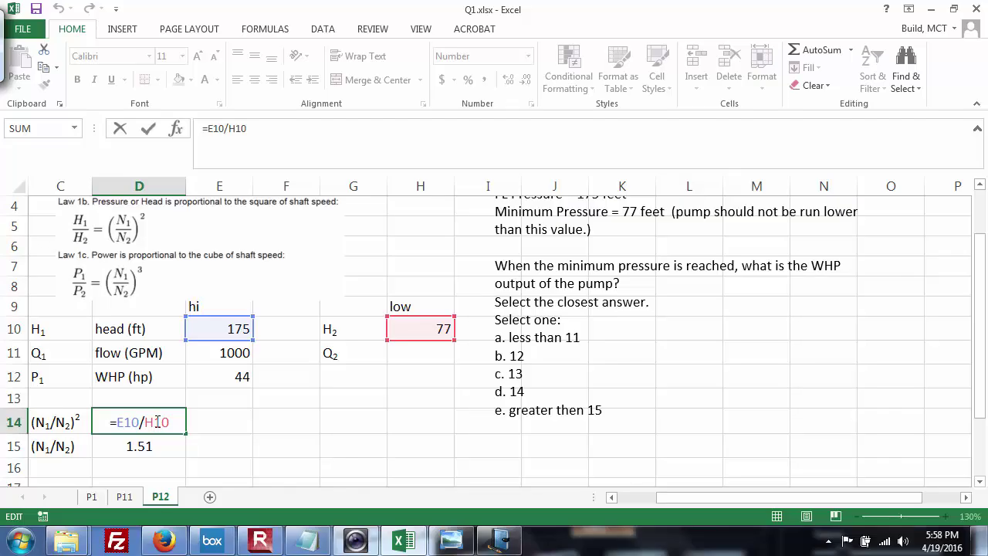
key("Return")
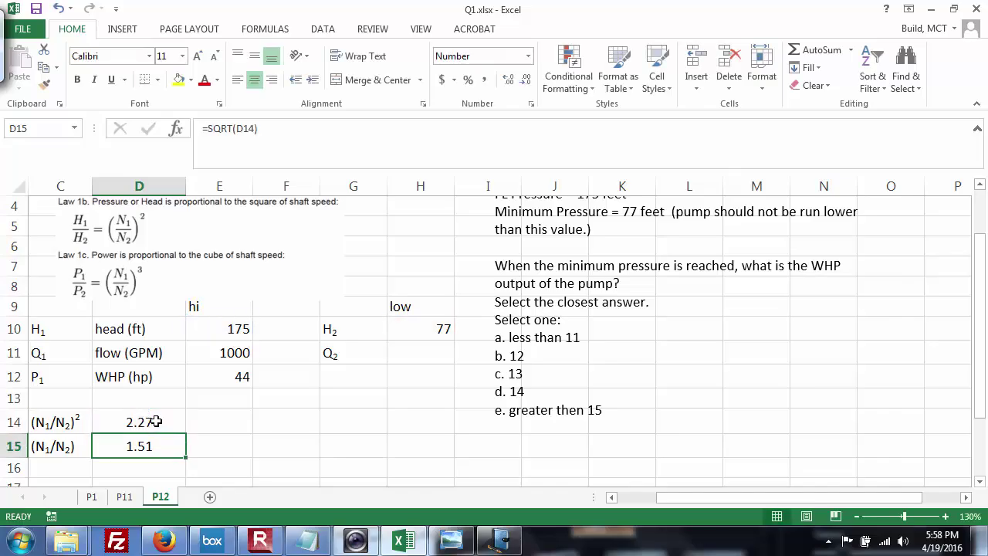
left_click(156, 420)
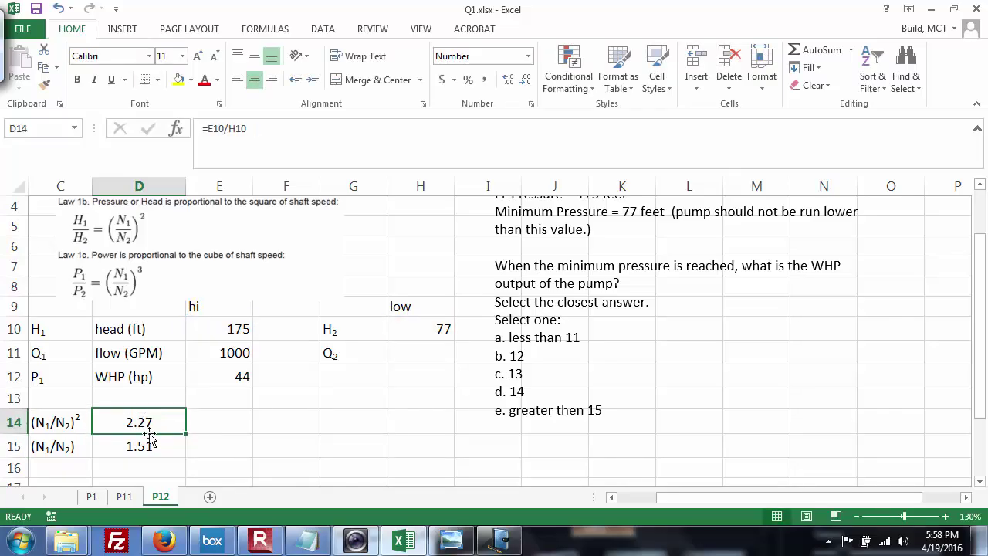
key("Down")
key("Down")
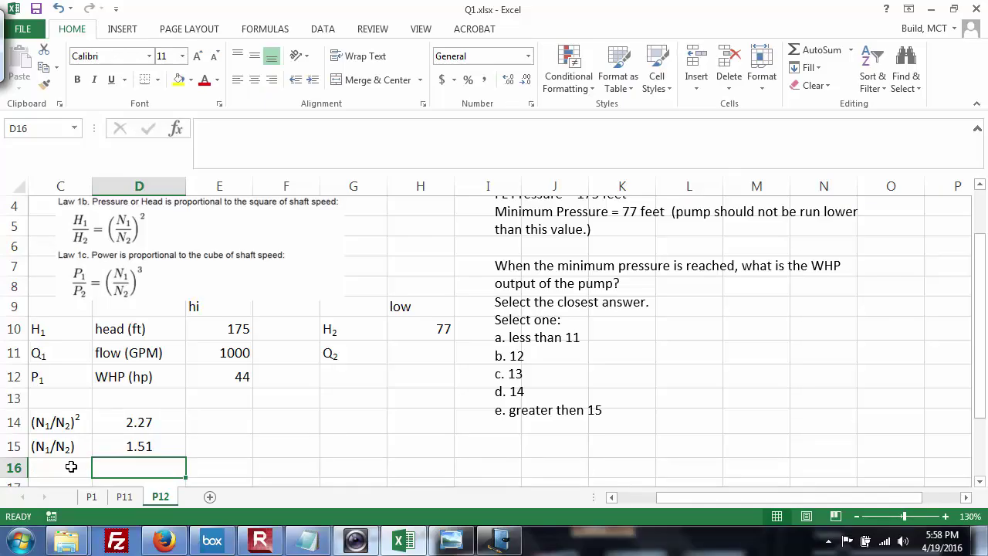
left_click(60, 422)
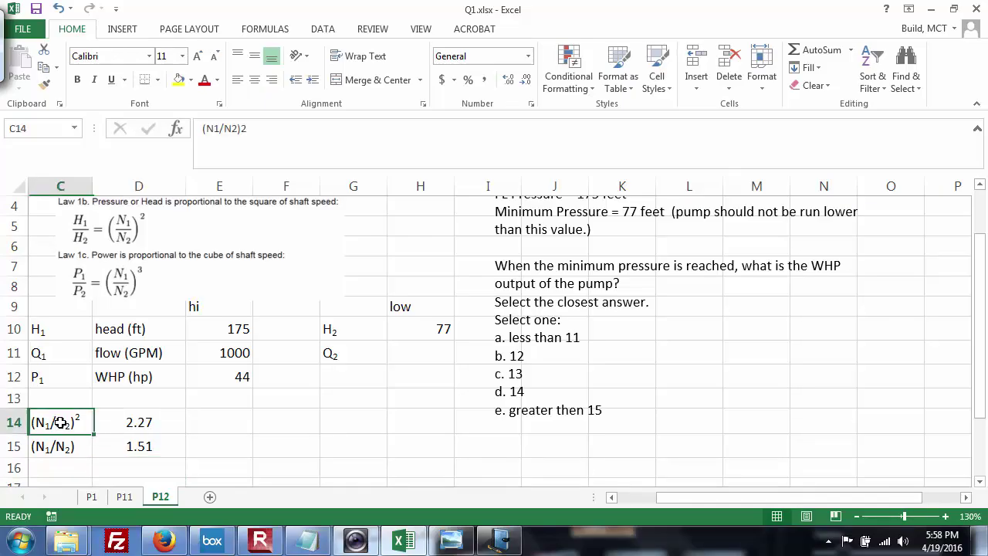
Copy the (N1/N2)² label from C14 to C16 and change its exponent to 3
key("ctrl+c")
left_click(54, 469)
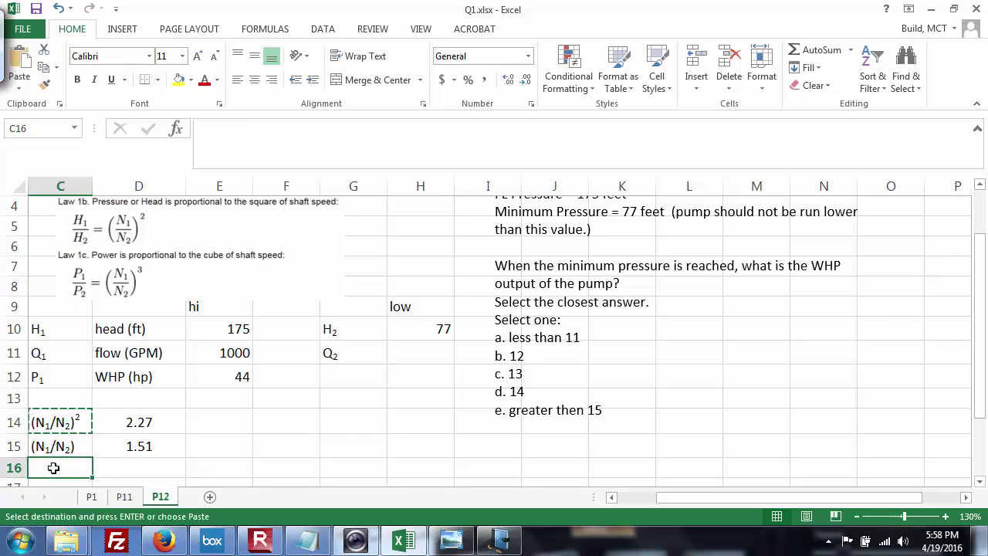
key("ctrl+v")
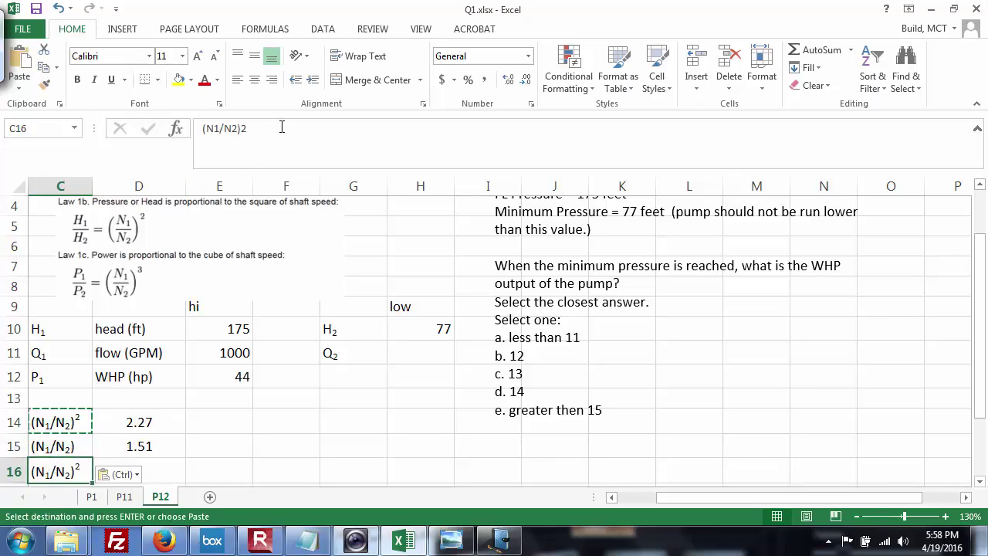
left_click(282, 128)
type("3")
key("BackSpace")
key("Return")
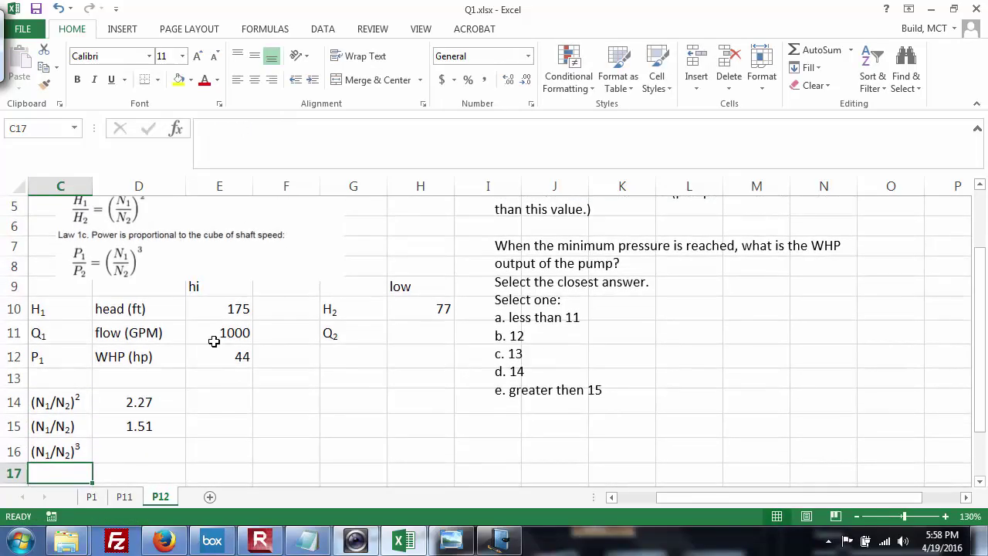
Enter the formula =D15*D15*D15 in D16 to cube the speed ratio
left_click(143, 450)
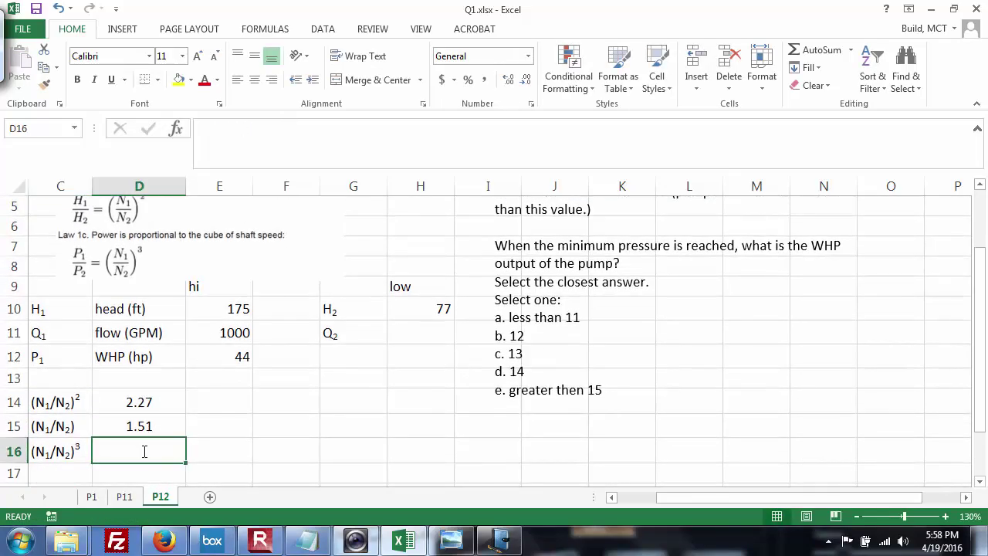
type("=")
left_click(147, 426)
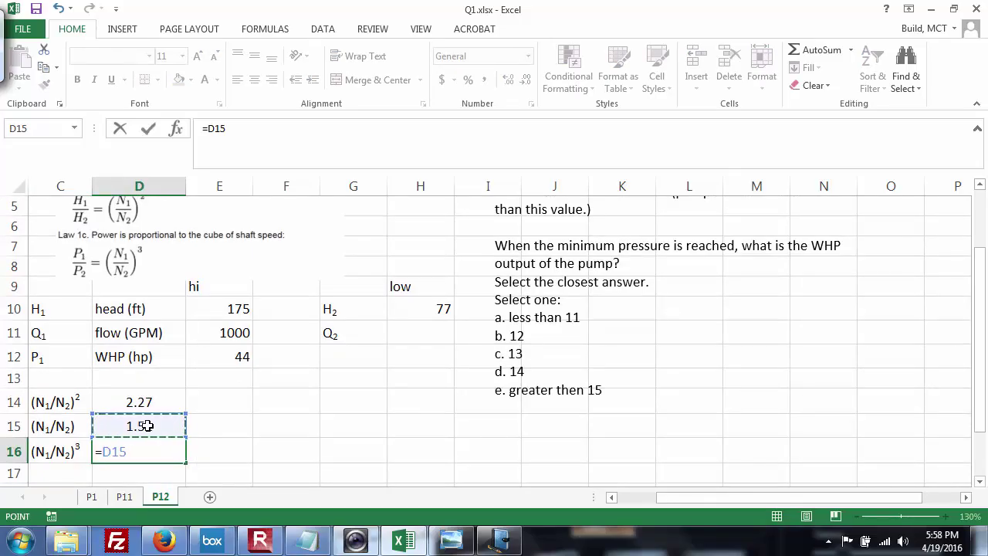
type("*")
left_click(147, 426)
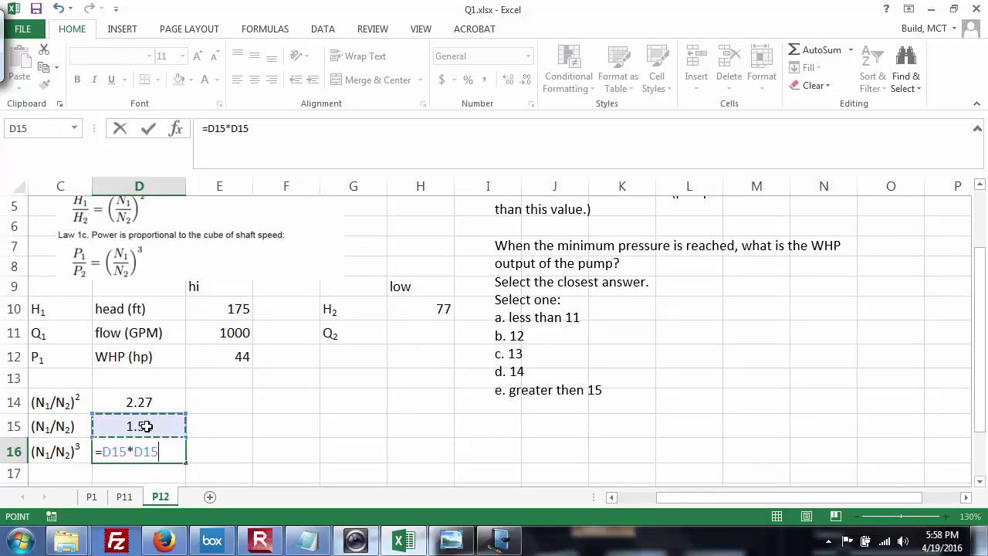
type("*")
left_click(146, 426)
key("Return")
Format the cubed ratio in D16 as a Number with 2 decimal places and centre it
left_click(138, 454)
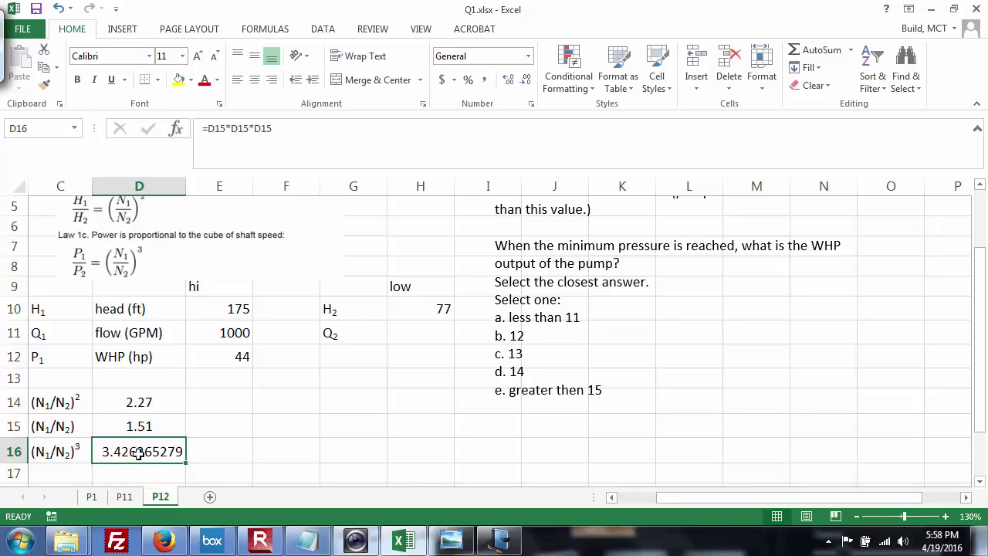
key("ctrl+1")
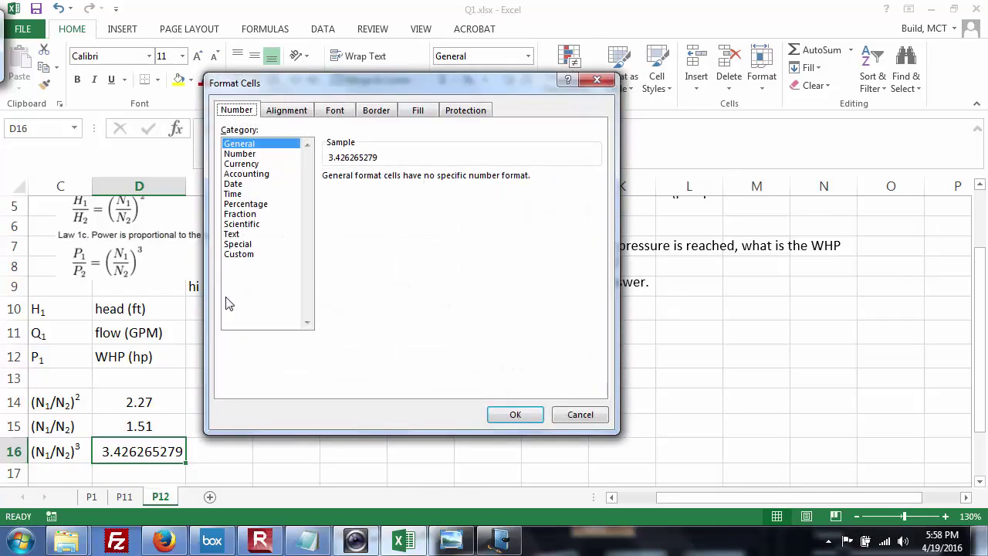
left_click(240, 153)
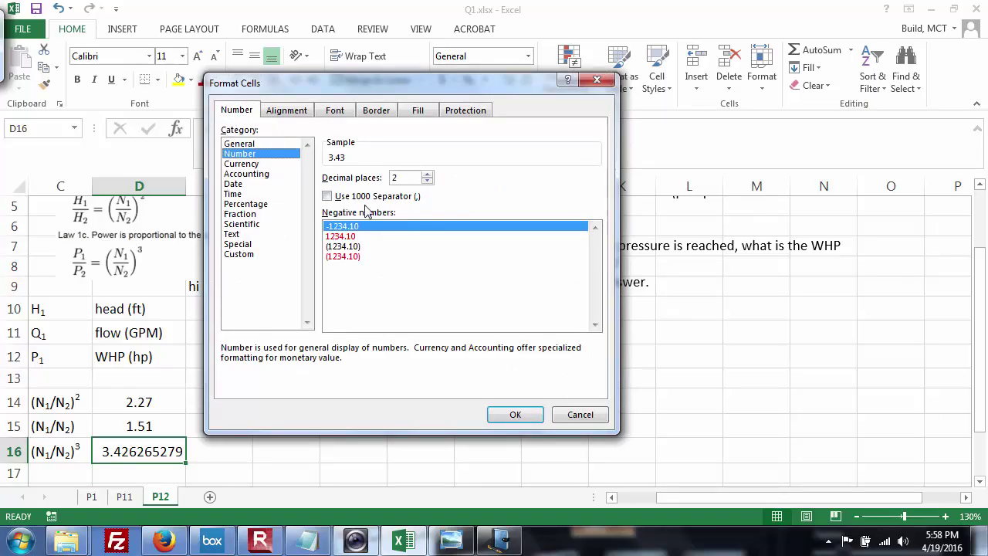
left_click(514, 414)
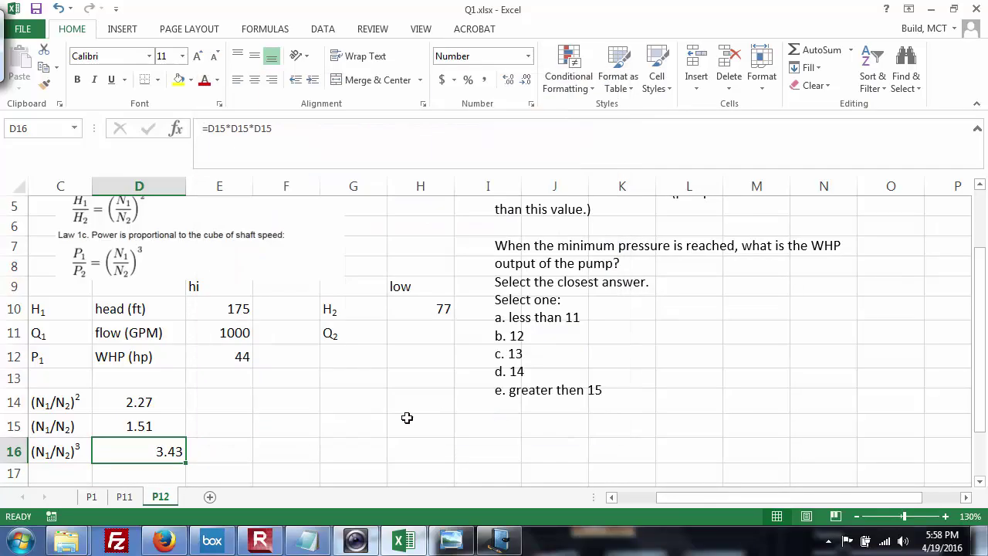
left_click(407, 419)
left_click(132, 454)
left_click(257, 82)
left_click(260, 395)
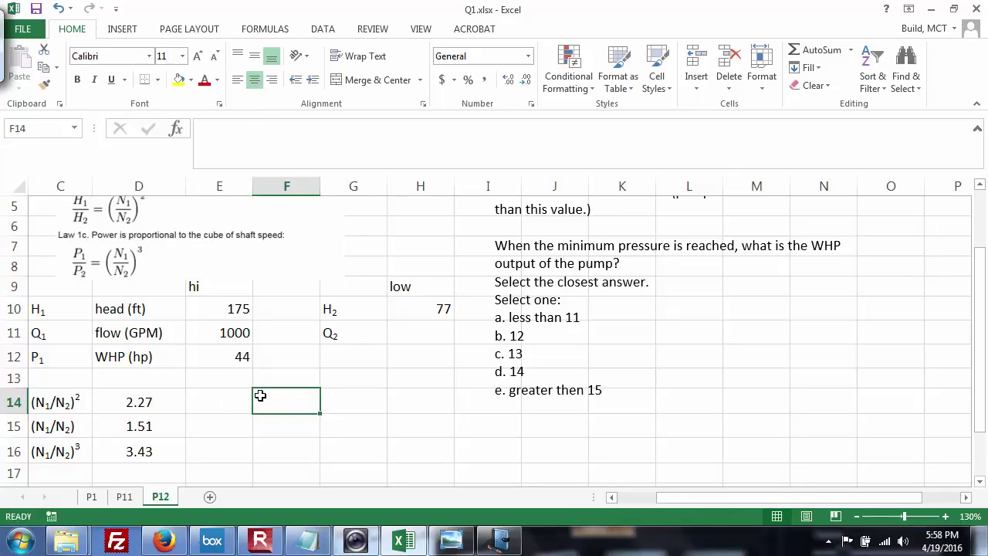
Copy the (N1/N2) label from C15 to C17 and change it to (P1/P2)
left_click(85, 471)
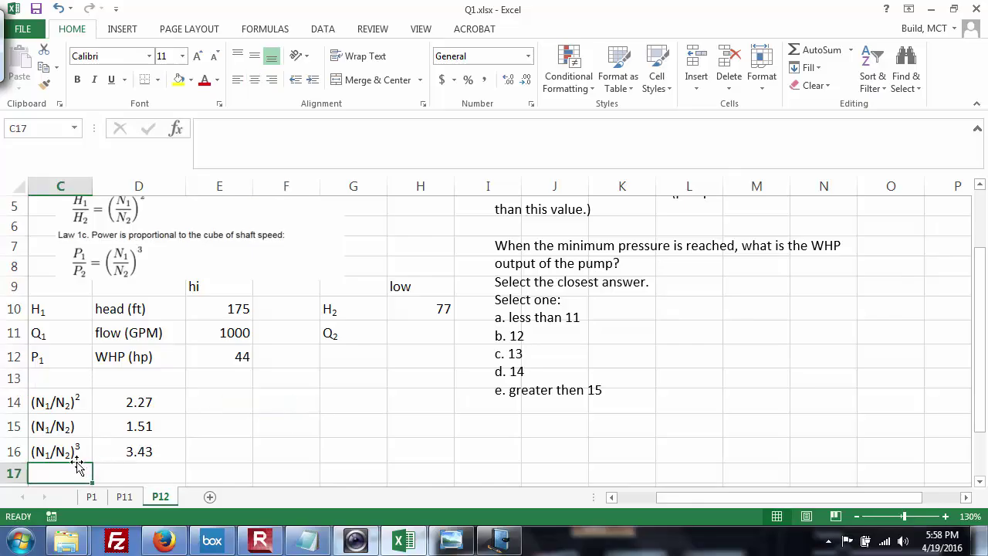
left_click(74, 402)
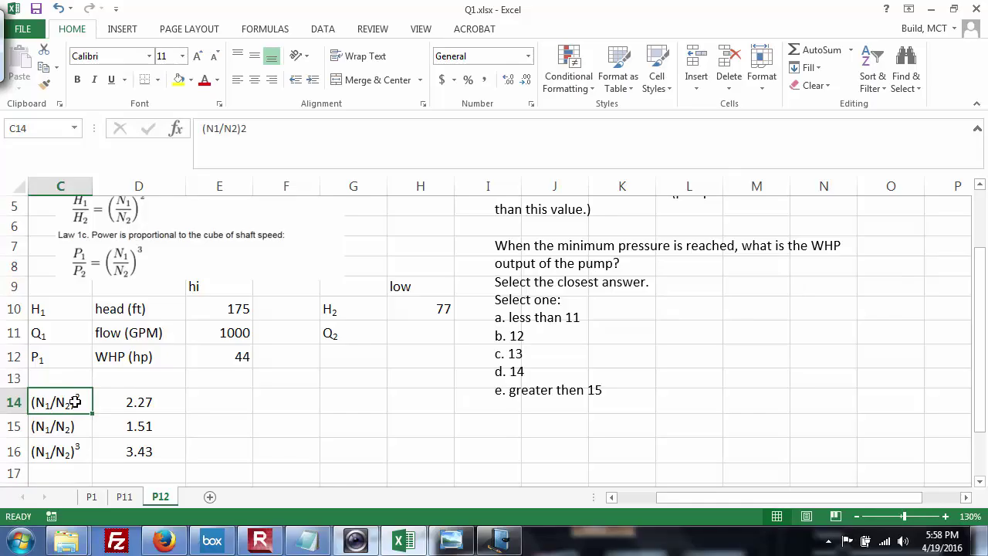
key("Down")
key("ctrl+c")
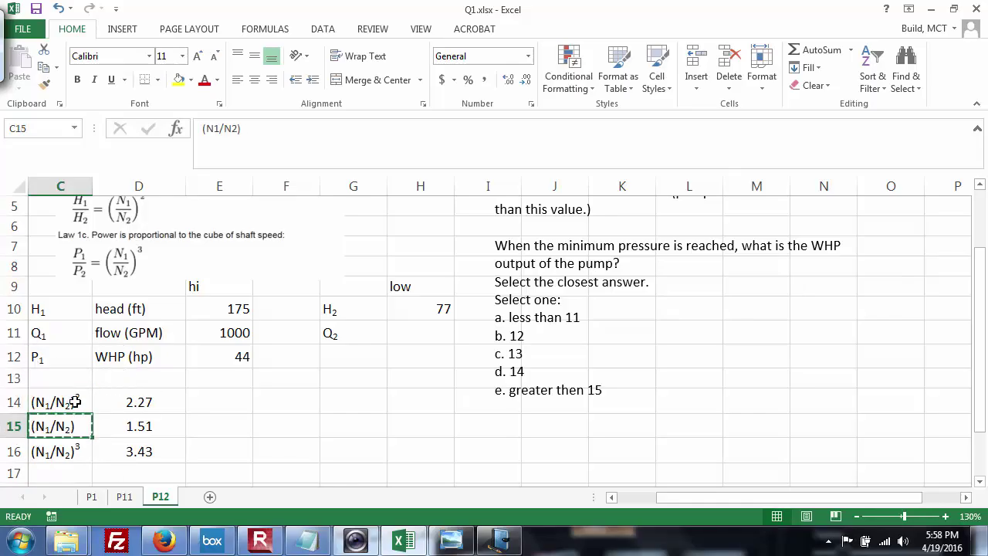
key("Down")
key("Down")
key("ctrl+v")
key("Escape")
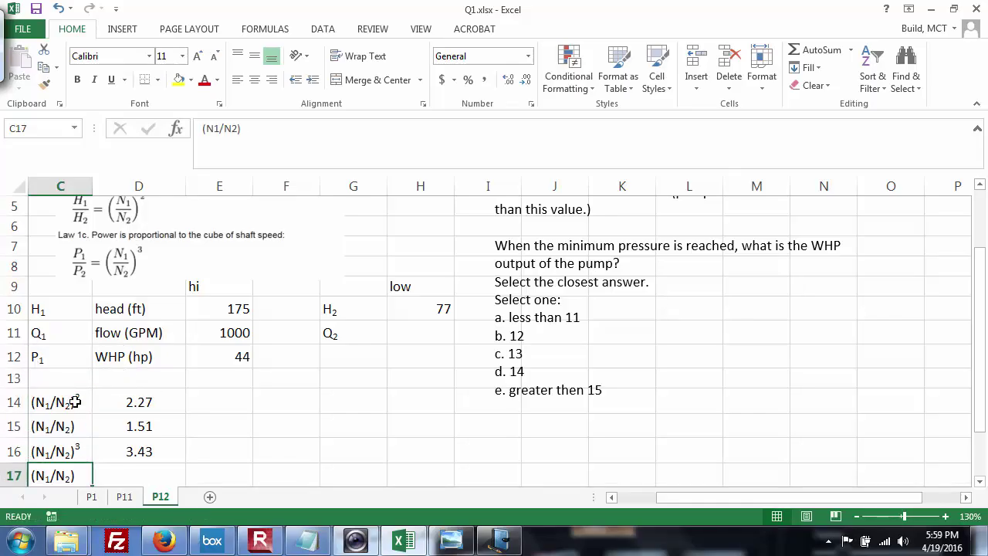
left_click(263, 139)
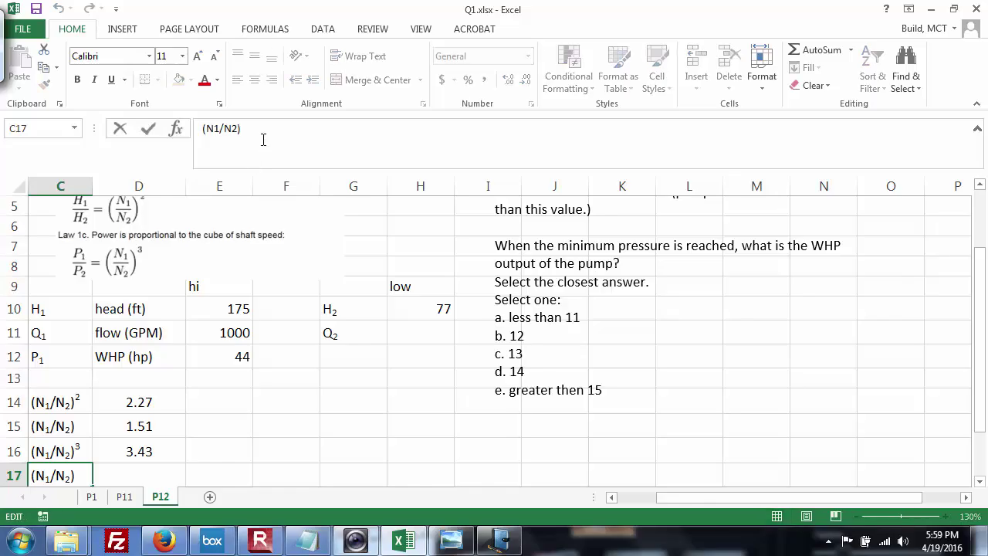
type("P")
key("Delete")
type("P")
key("Delete")
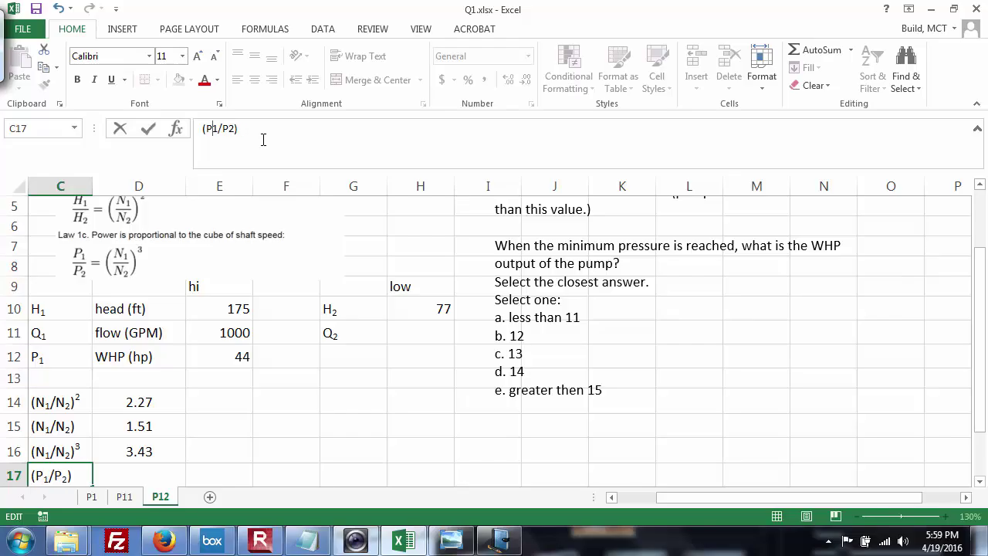
key("Return")
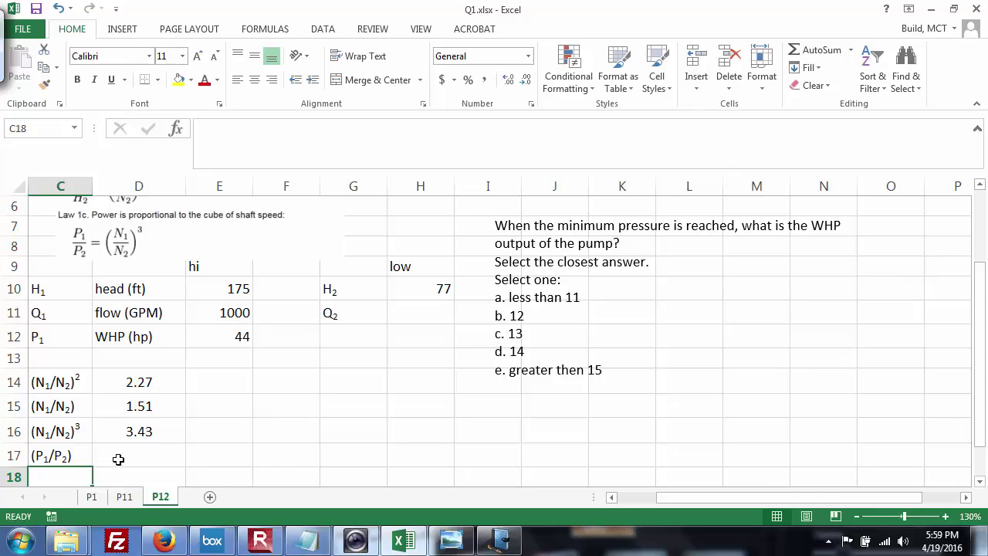
Set the power ratio in D17 to =D16 and centre the cell
left_click(118, 456)
type("=")
left_click(138, 431)
key("Return")
left_click(142, 456)
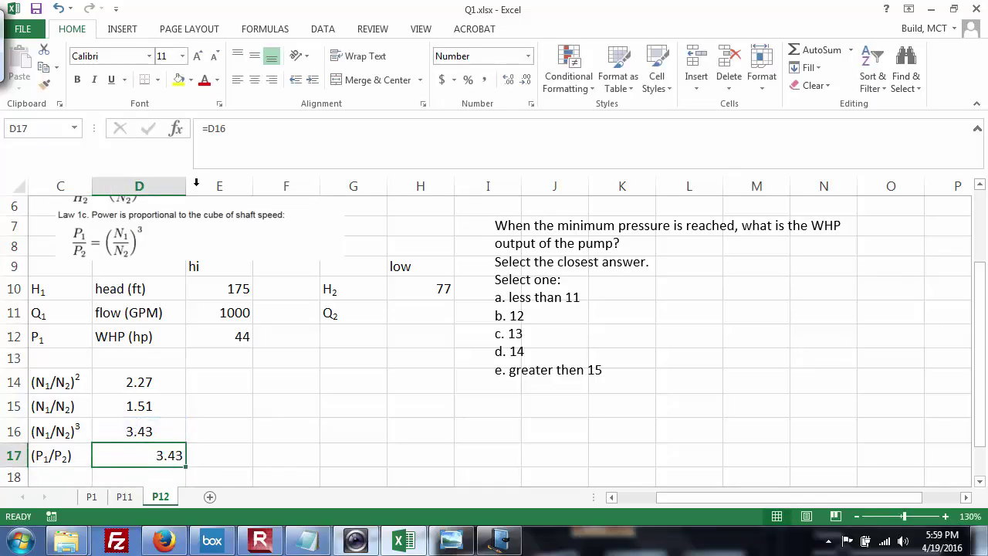
left_click(254, 80)
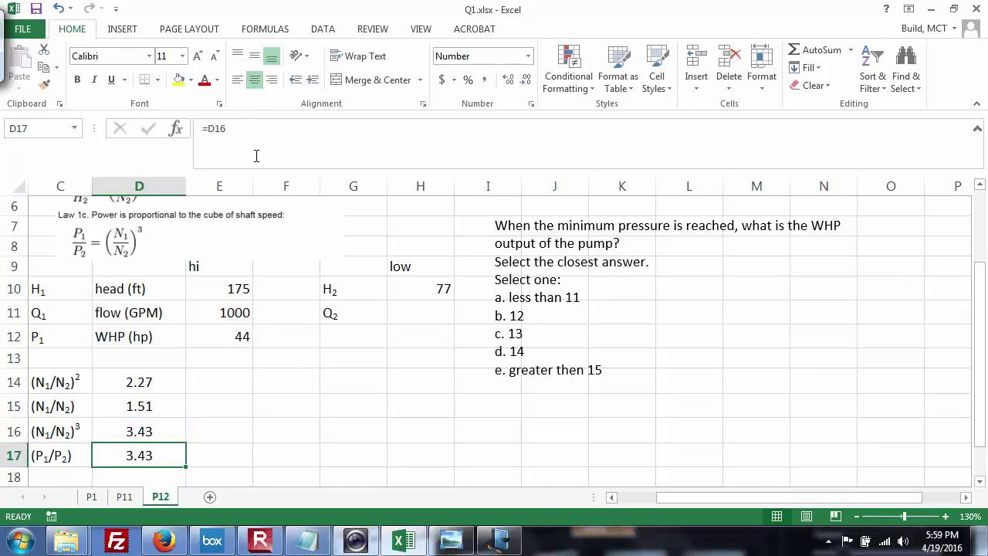
left_click(291, 383)
Copy the P1 label from C12 to G12 and change its subscript to make it P2
left_click(342, 337)
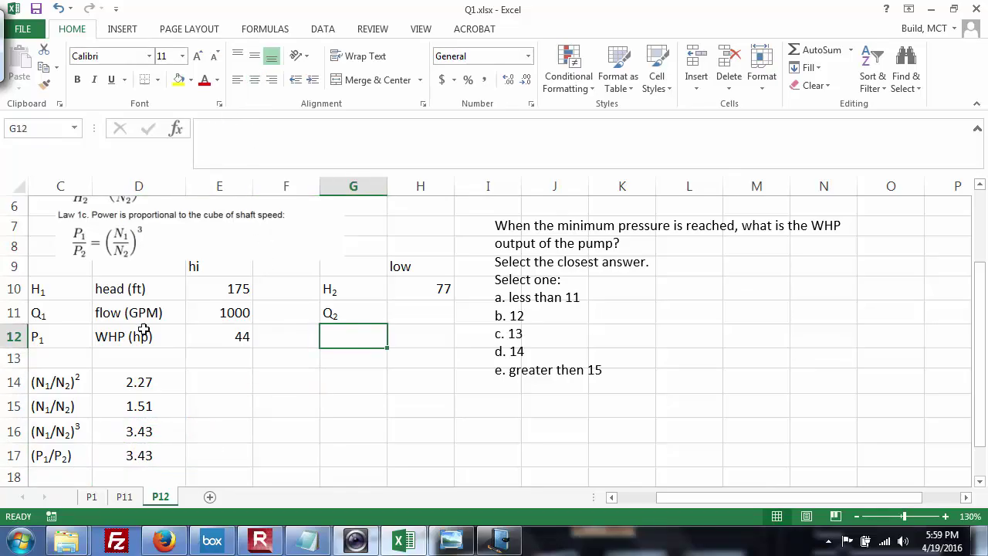
left_click(86, 338)
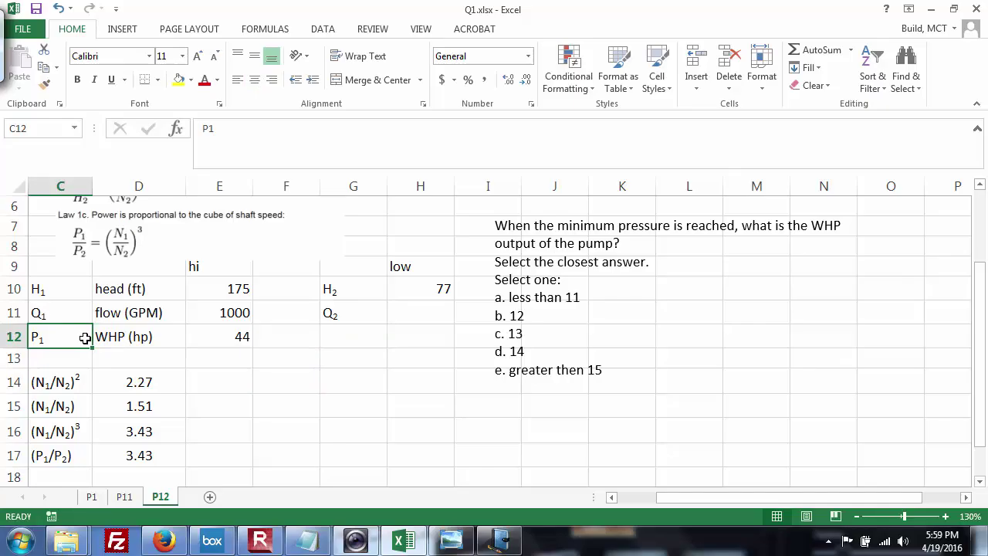
key("ctrl+c")
key("Right")
key("Right")
key("Right")
key("Right")
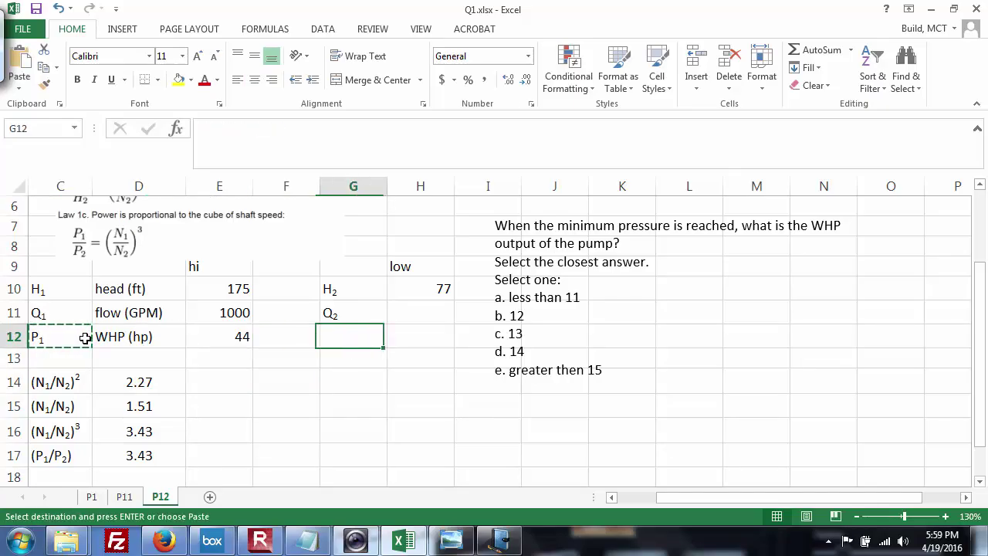
key("Return")
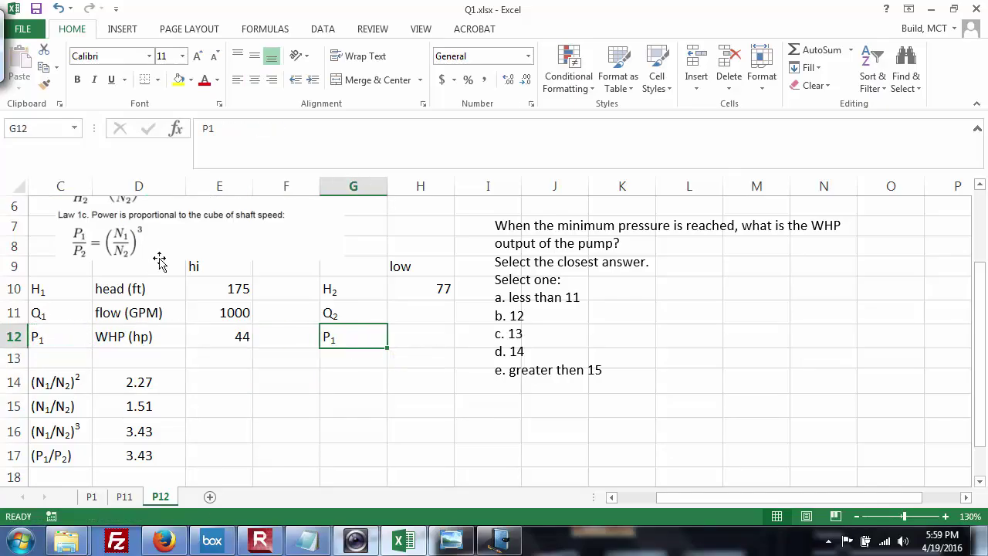
left_click(267, 129)
type("2")
key("BackSpace")
key("Return")
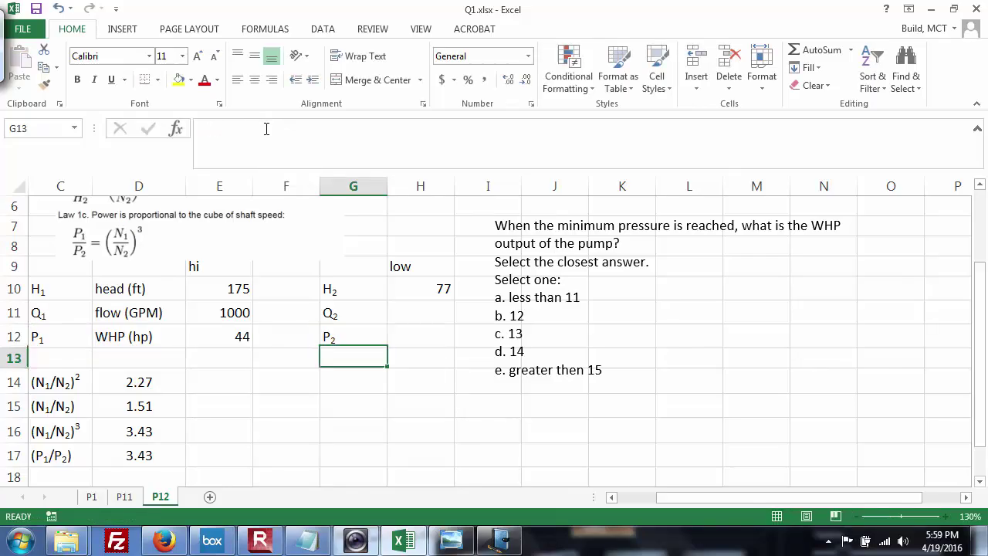
Start a formula in H12, and in Windows Journal write P1 = P2(N1/N2)³ beside the flow relation
left_click(443, 332)
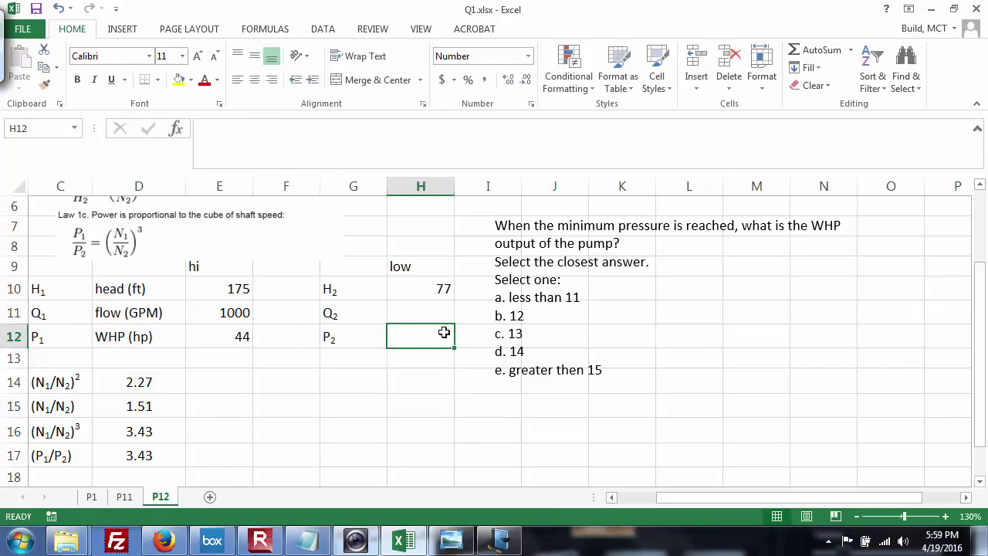
type("=")
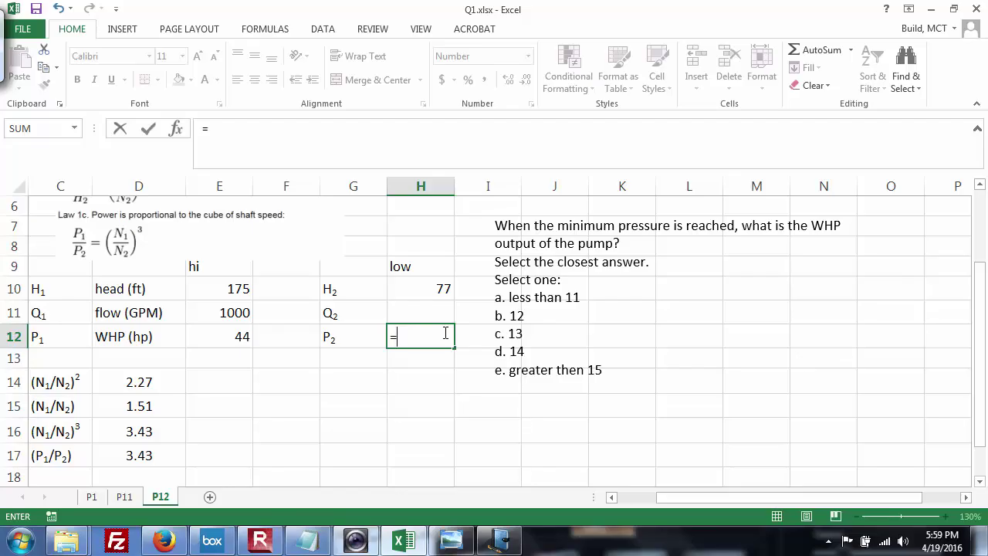
key("alt+Tab")
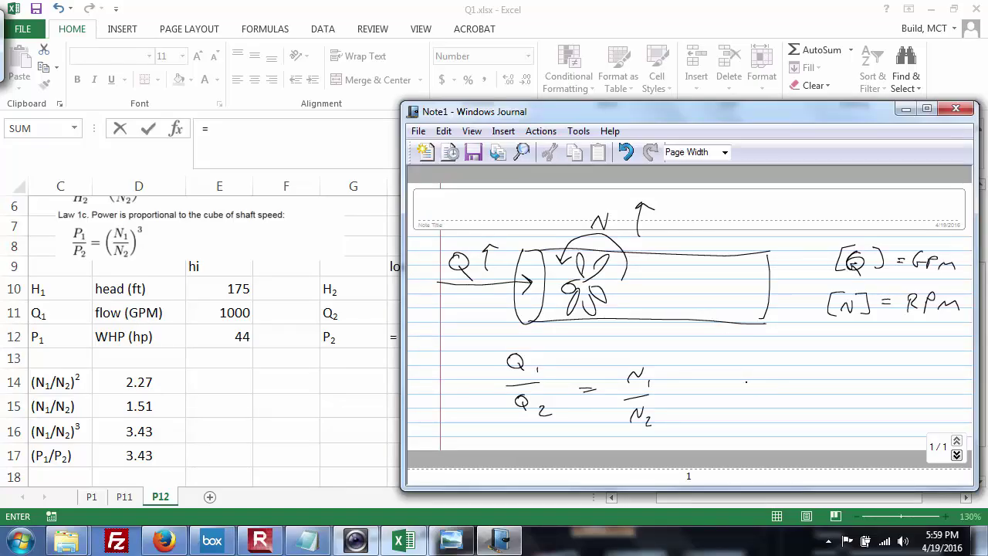
mouse_move(736, 372)
left_mouse_down()
mouse_move(735, 390)
mouse_move(739, 379)
left_mouse_up()
mouse_move(751, 388)
left_mouse_down()
mouse_move(752, 397)
mouse_move(776, 379)
left_mouse_up()
mouse_move(767, 386)
left_mouse_down()
mouse_move(798, 388)
mouse_move(799, 377)
mouse_move(816, 395)
left_mouse_up()
mouse_move(839, 356)
left_mouse_down()
mouse_move(839, 389)
mouse_move(852, 363)
mouse_move(847, 383)
mouse_move(856, 382)
left_mouse_up()
mouse_move(841, 407)
left_mouse_down()
mouse_move(852, 396)
mouse_move(863, 414)
left_mouse_up()
mouse_move(869, 356)
left_mouse_down()
mouse_move(870, 408)
mouse_move(881, 362)
mouse_move(833, 379)
mouse_move(830, 404)
left_mouse_up()
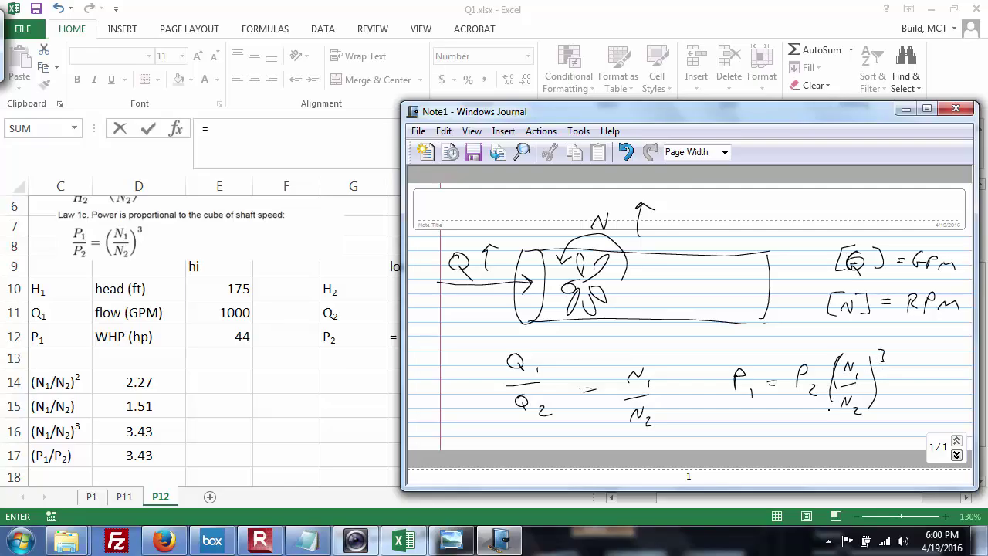
Write the rearranged relation P2 = P1/(N1/N2)³ on a new second page of the note
left_click(955, 454)
left_click_drag(966, 384, 968, 343)
mouse_move(668, 357)
left_mouse_down()
mouse_move(671, 381)
mouse_move(671, 361)
mouse_move(709, 388)
mouse_move(739, 367)
left_mouse_up()
left_click_drag(725, 375, 743, 374)
left_click_drag(796, 326, 795, 352)
left_click_drag(795, 324, 823, 356)
left_click_drag(770, 372, 846, 369)
left_click_drag(791, 399, 803, 387)
mouse_move(785, 424)
left_mouse_down()
mouse_move(814, 419)
mouse_move(807, 437)
mouse_move(823, 449)
left_mouse_up()
left_click_drag(780, 386, 776, 446)
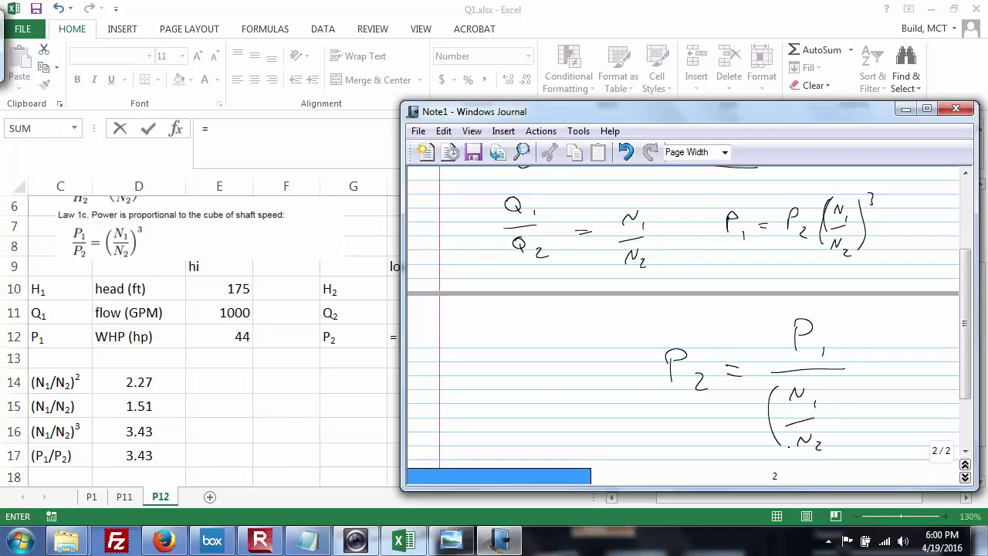
left_click_drag(832, 389, 837, 445)
left_click_drag(850, 386, 849, 396)
Return to Q1.xlsx in Excel and complete the P2 power formula in H12 as =E12/D16
left_click(342, 397)
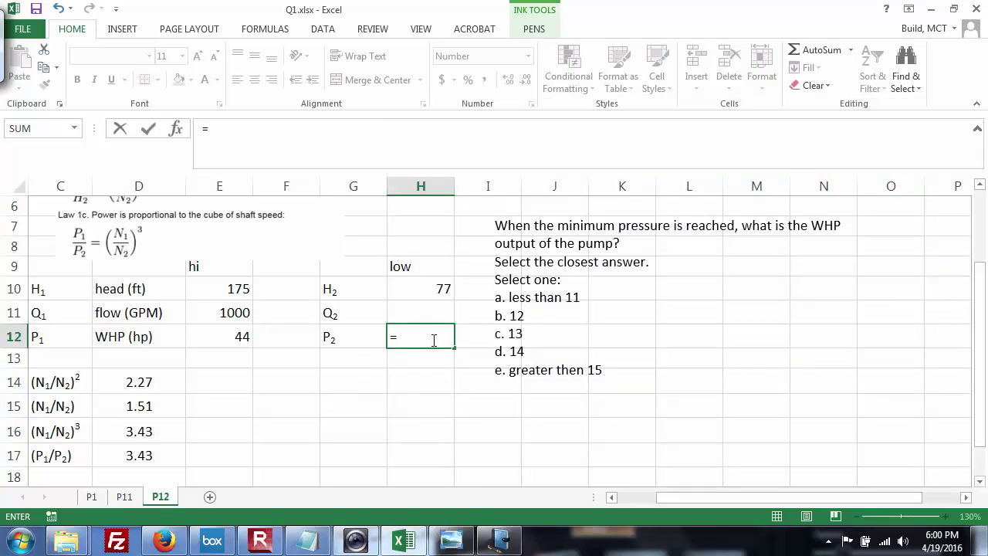
left_click(231, 340)
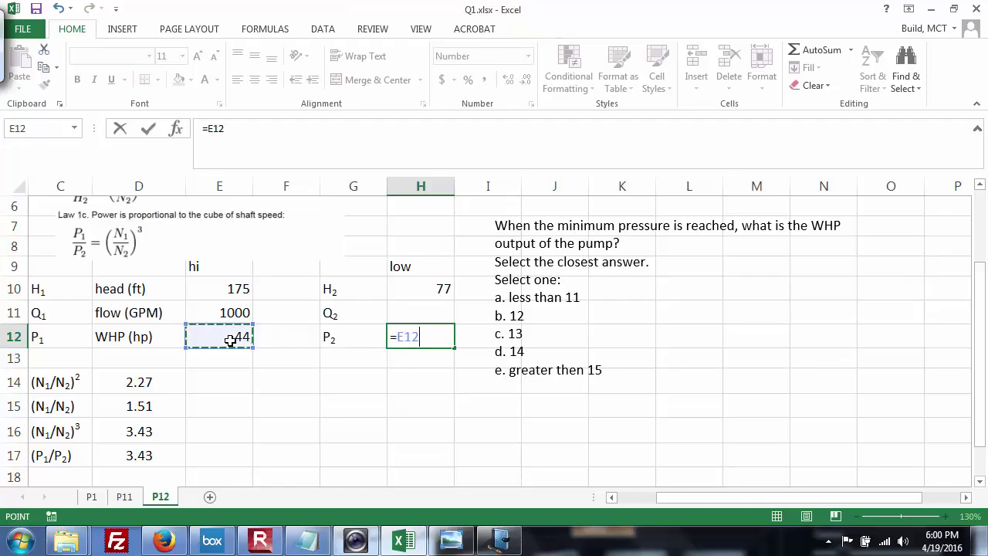
type("/")
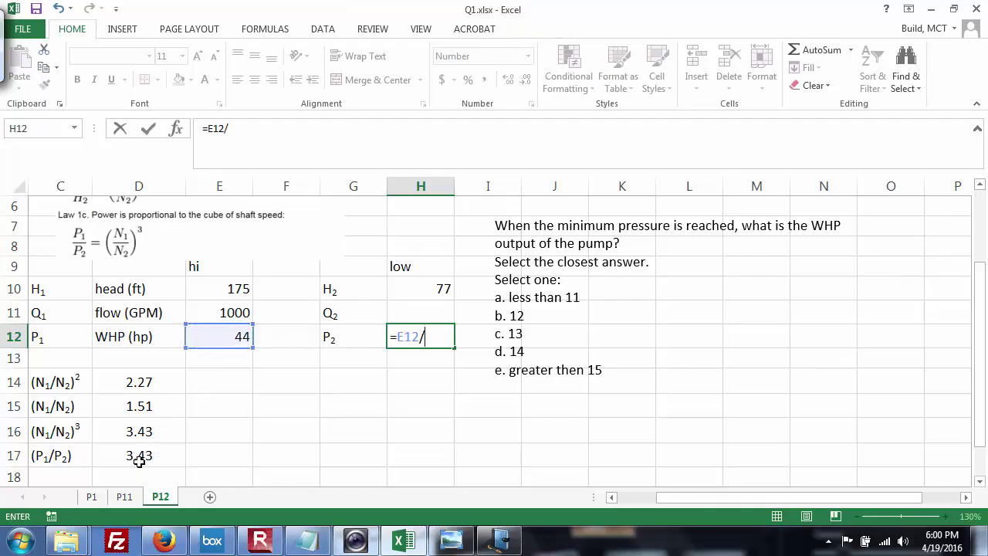
left_click(149, 434)
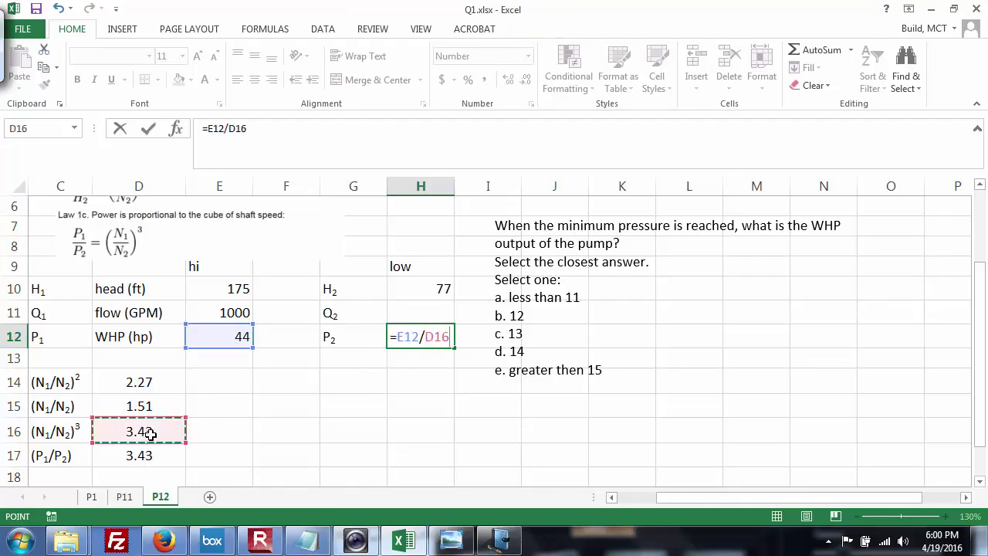
key("Return")
left_click(149, 434)
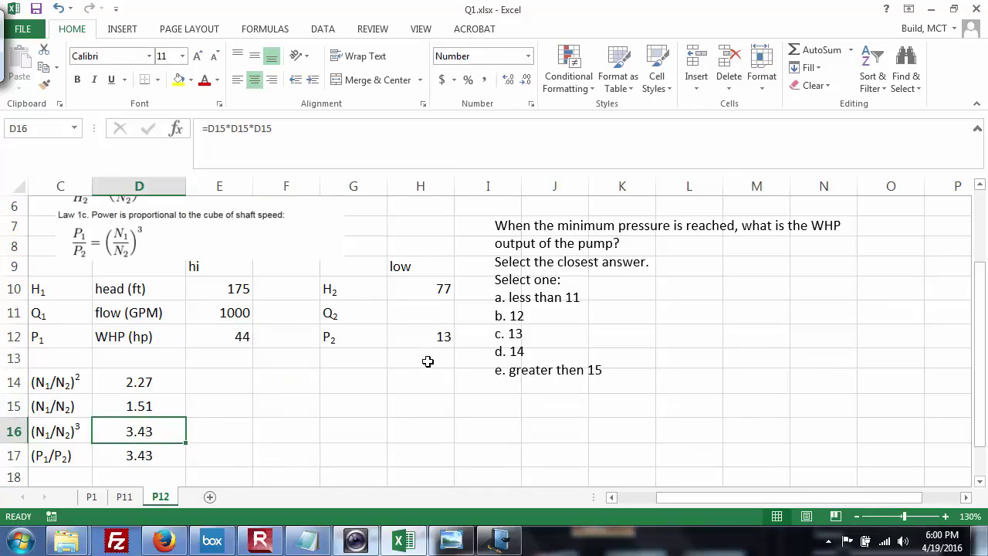
Compare P2 in H12 with the answer choices, checking the affinity laws on the Wikipedia page in Firefox and returning to Excel
left_click(430, 342)
left_click(518, 333)
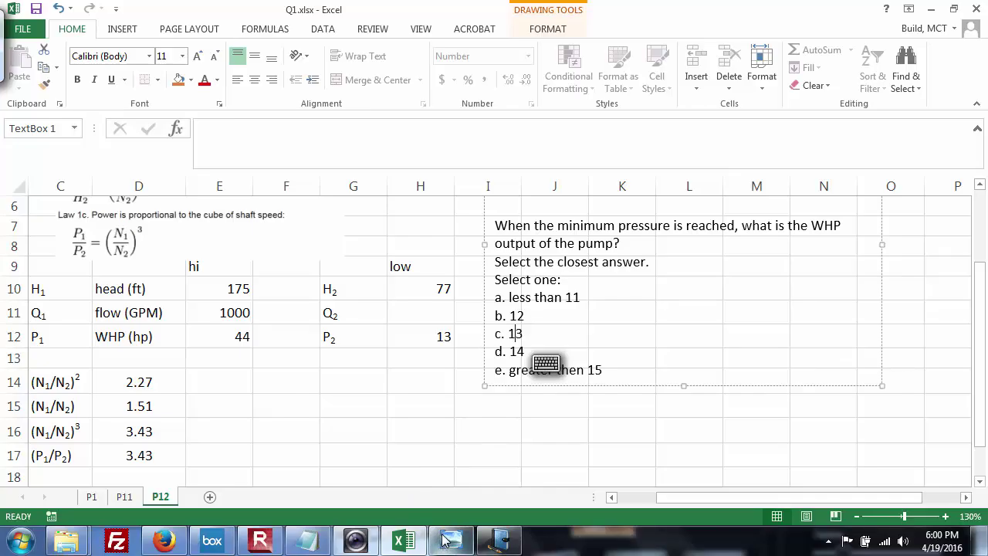
left_click(172, 541)
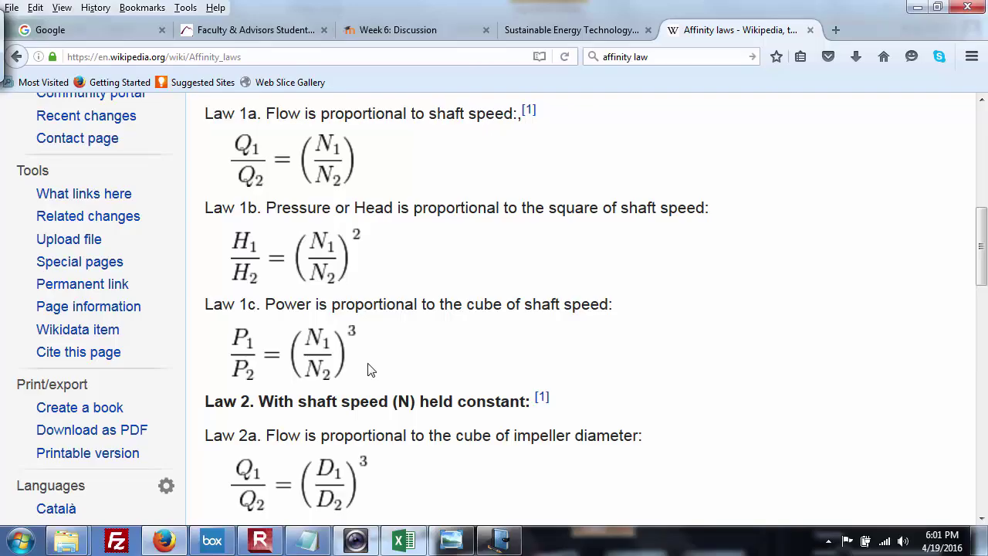
key("alt+Tab")
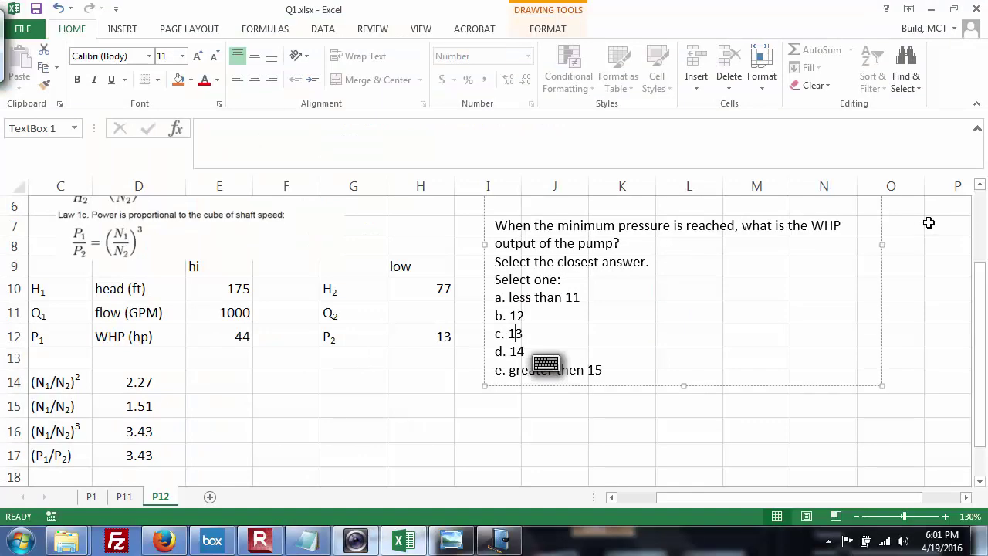
left_click(979, 188)
left_click(979, 188)
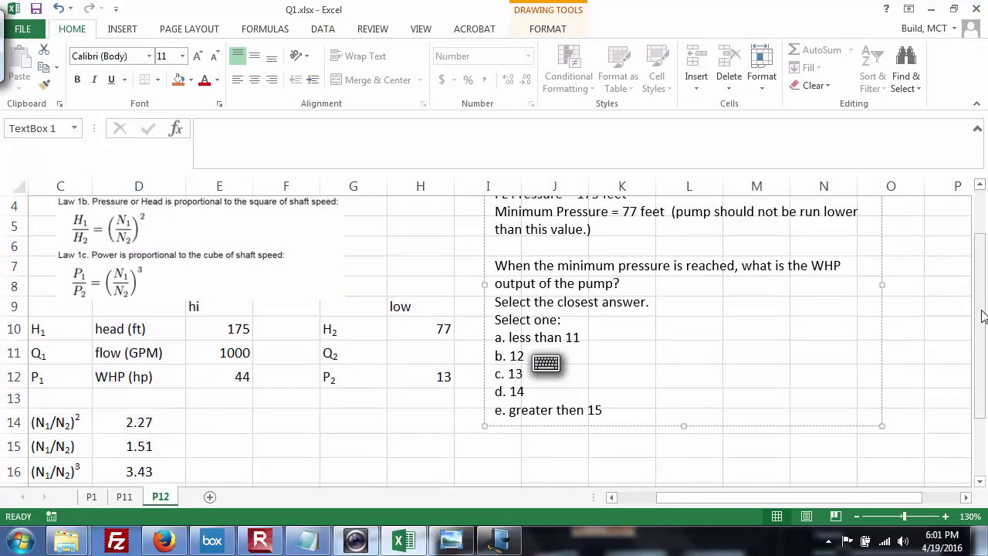
mouse_move(979, 295)
left_mouse_down()
mouse_move(981, 340)
mouse_move(982, 312)
left_mouse_up()
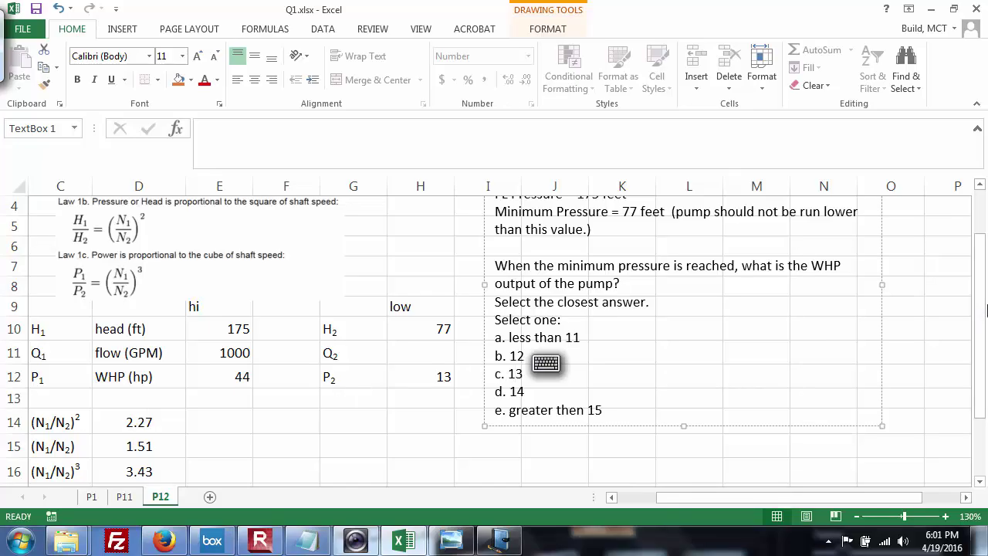
left_click_drag(983, 310, 982, 332)
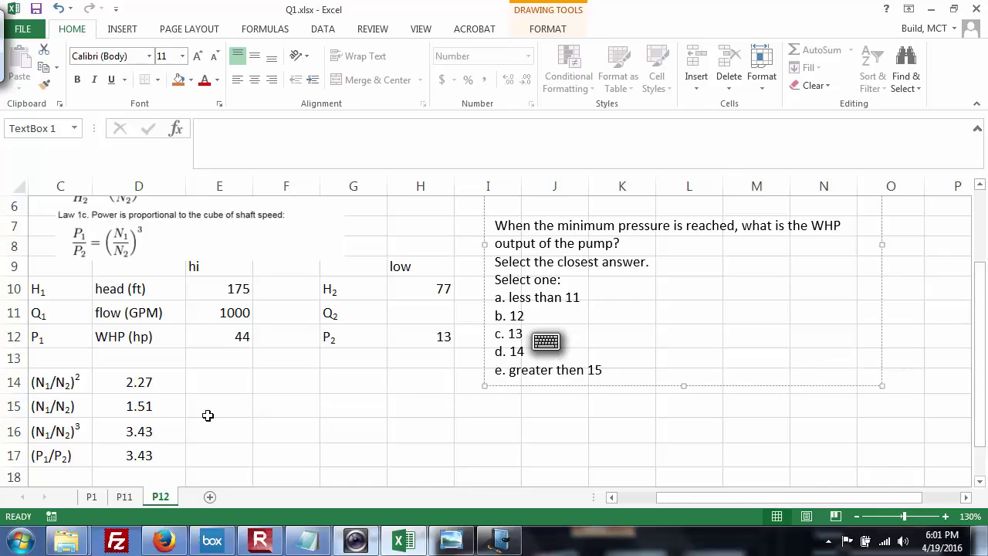
Copy the (N1/N2) label from C15 to C18 below the other ratio labels
left_click(65, 407)
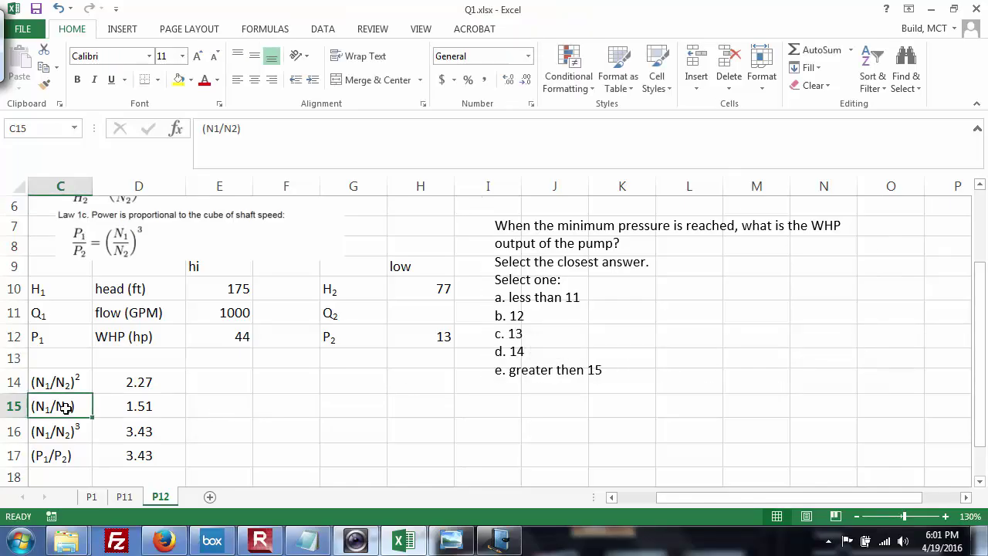
key("ctrl+c")
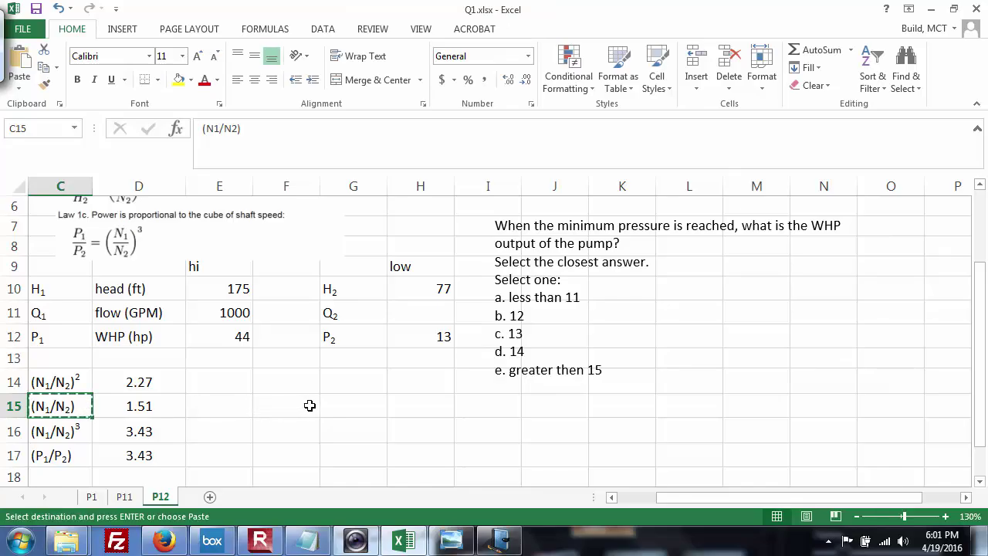
left_click(281, 405)
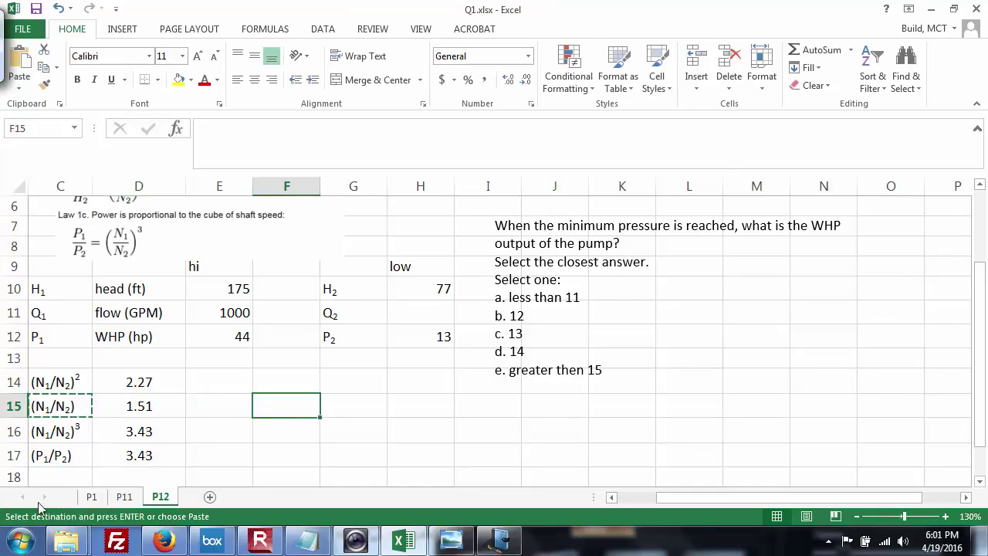
left_click(60, 478)
key("ctrl+v")
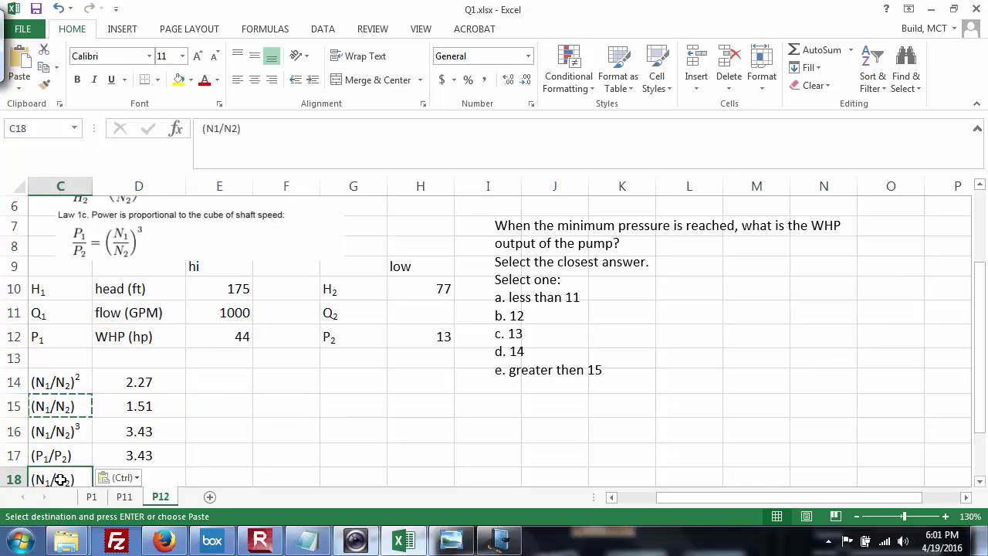
Change the label in C18 to (H1/H2), keeping the subscript formatting
left_click(271, 127)
key("Left")
key("Left")
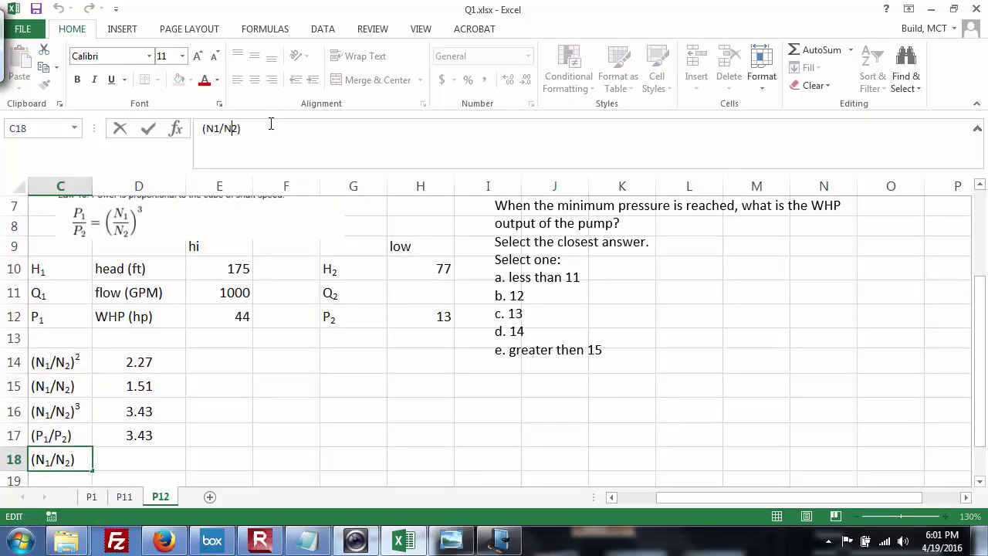
type("H")
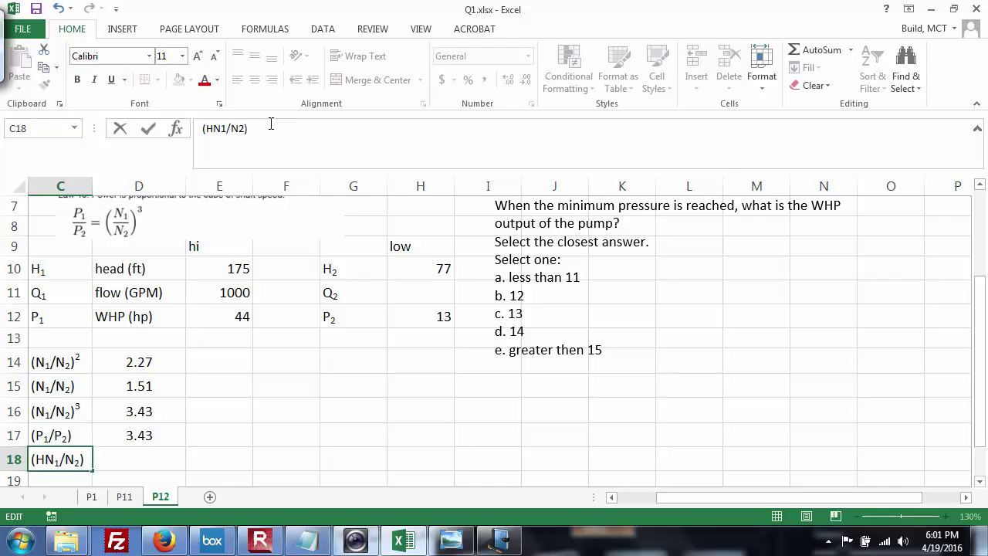
key("Delete")
type("H")
key("Delete")
key("Return")
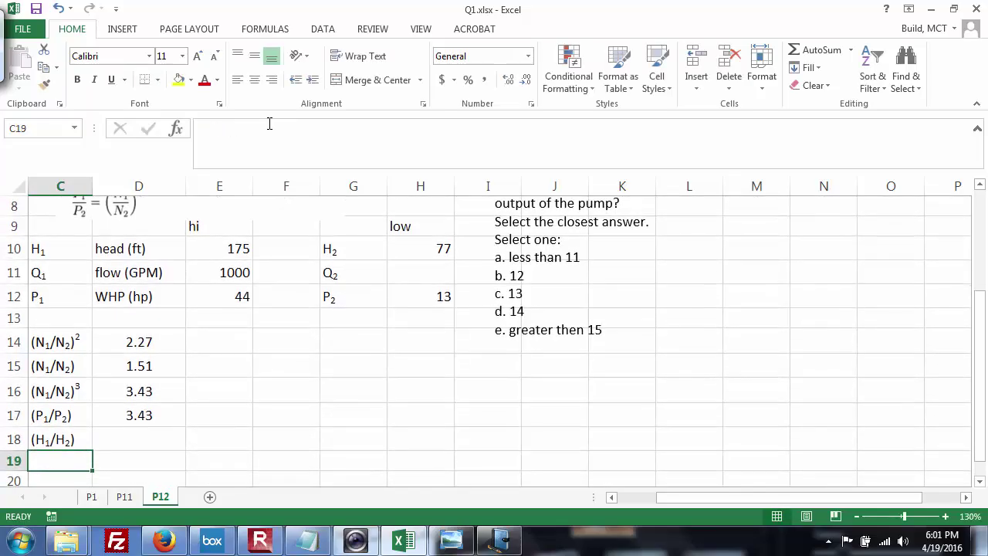
Calculate the head ratio in D18 with the formula =E10/H10
left_click(137, 439)
type("=")
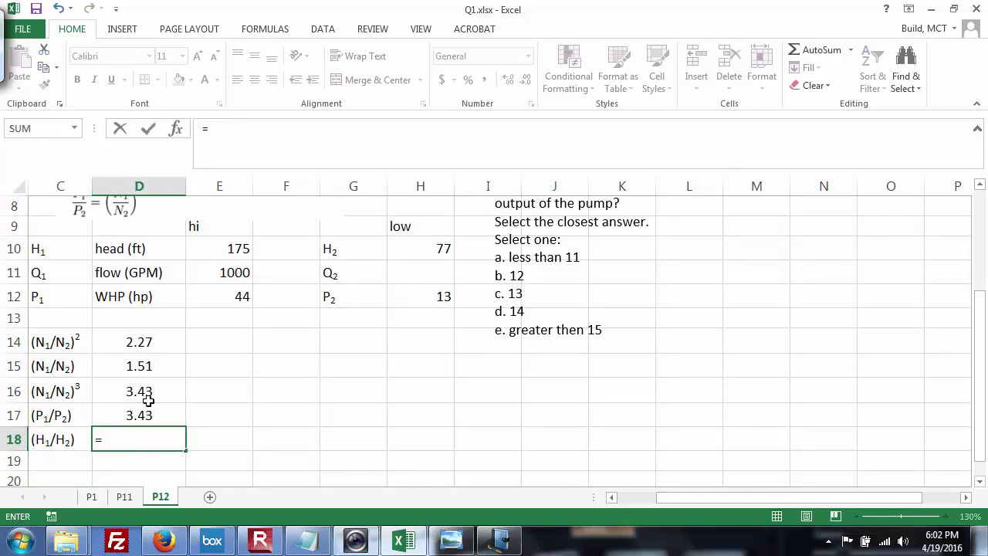
left_click(192, 254)
type("/")
left_click(408, 251)
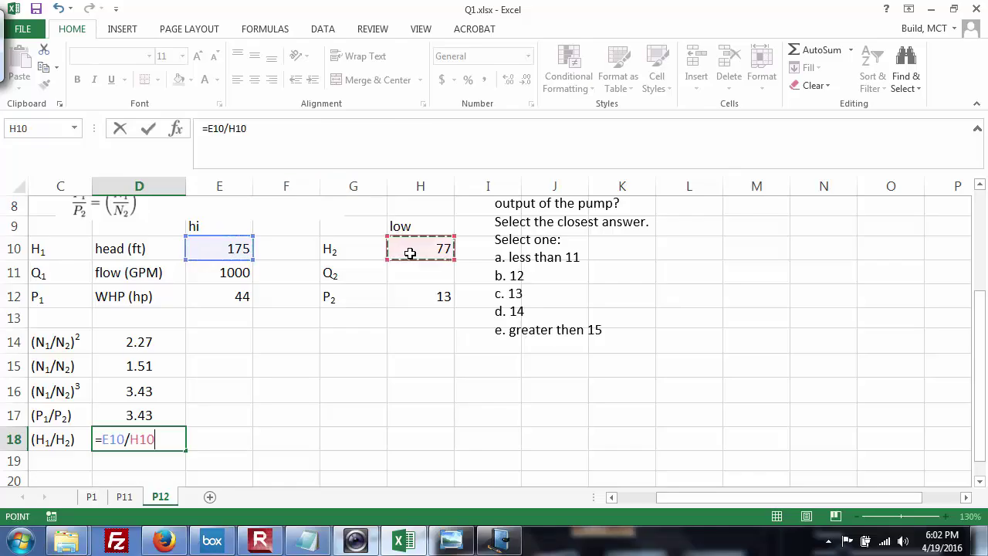
key("Return")
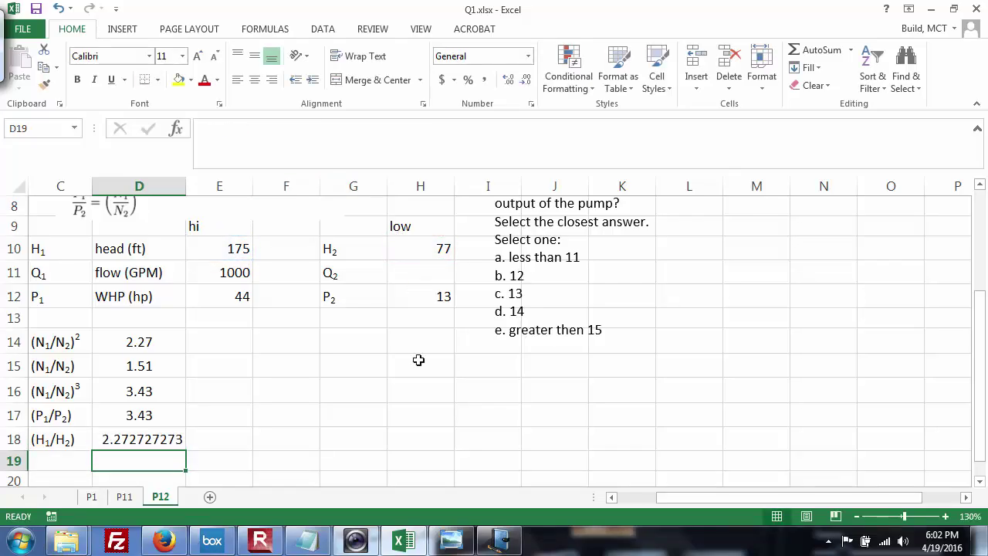
Format the head ratio in D18 as Number with two decimals and center it in the cell
left_click(167, 440)
key("ctrl+1")
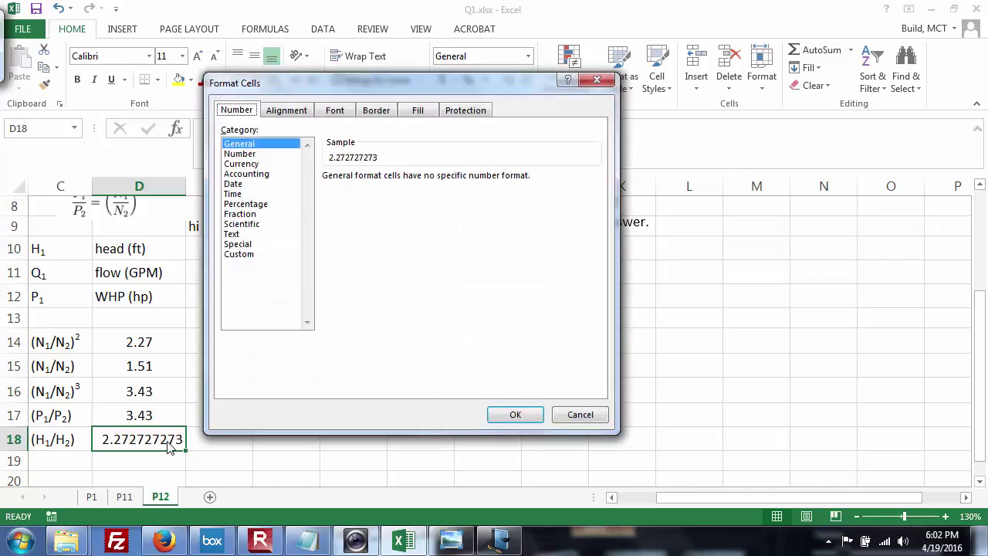
left_click(245, 154)
left_click(512, 414)
left_click(354, 416)
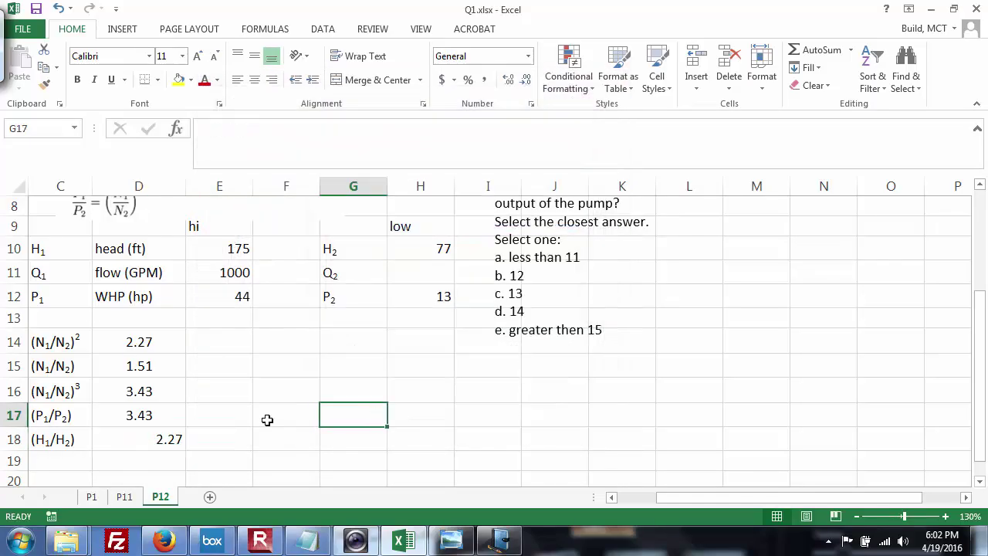
left_click(124, 437)
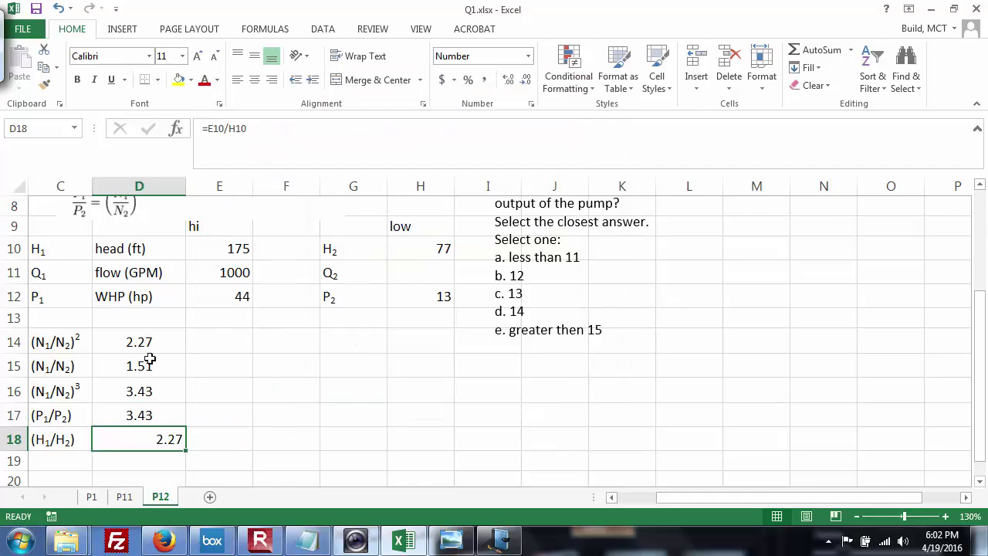
left_click(254, 79)
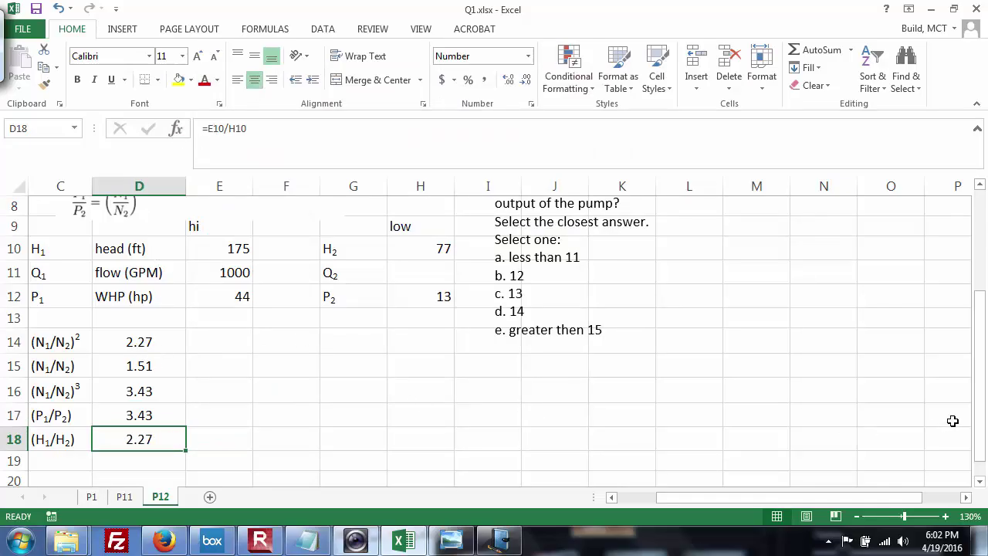
Review the affinity laws, the speed ratios and the P2 formula in H12 against the question text
left_click_drag(978, 430, 982, 372)
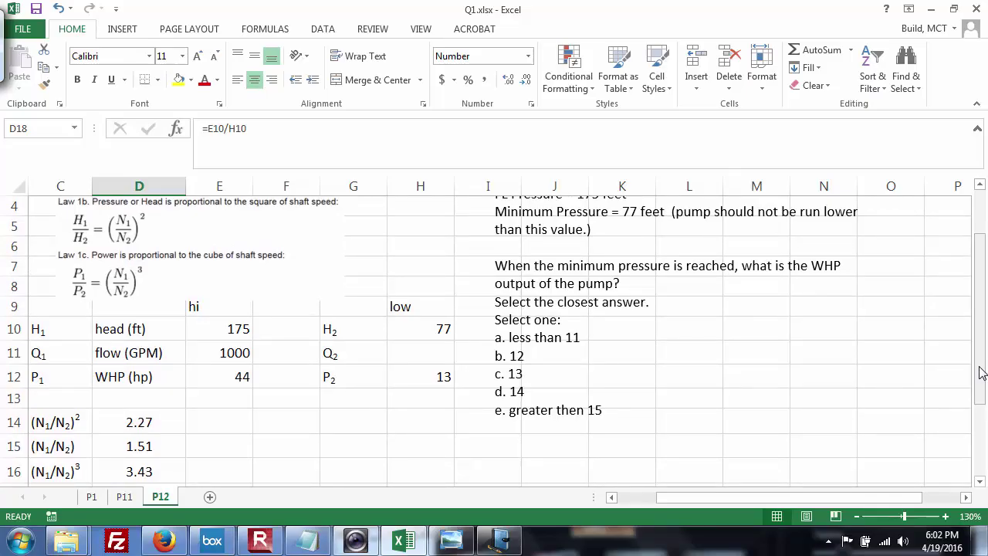
left_click_drag(982, 373, 982, 379)
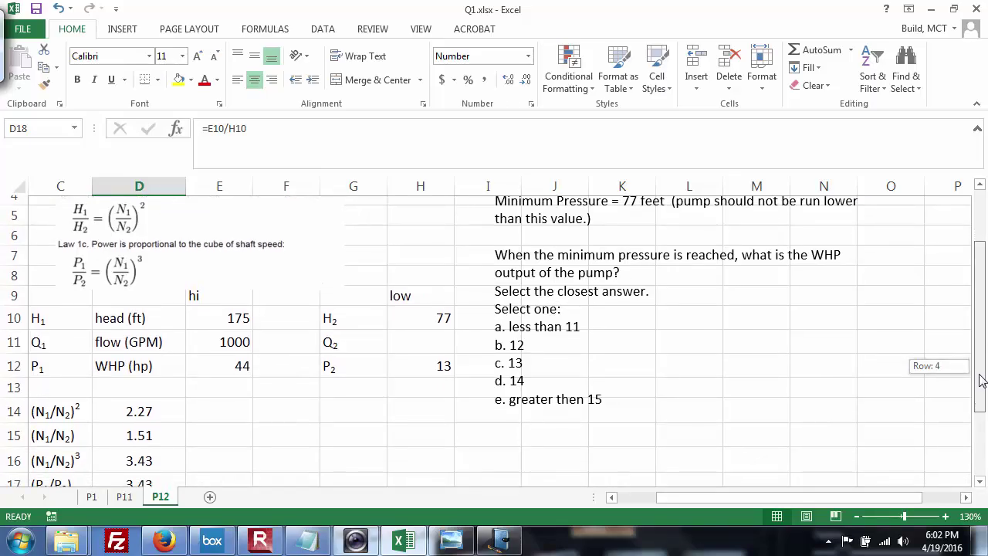
mouse_move(981, 380)
left_mouse_down()
mouse_move(982, 403)
mouse_move(981, 384)
left_mouse_up()
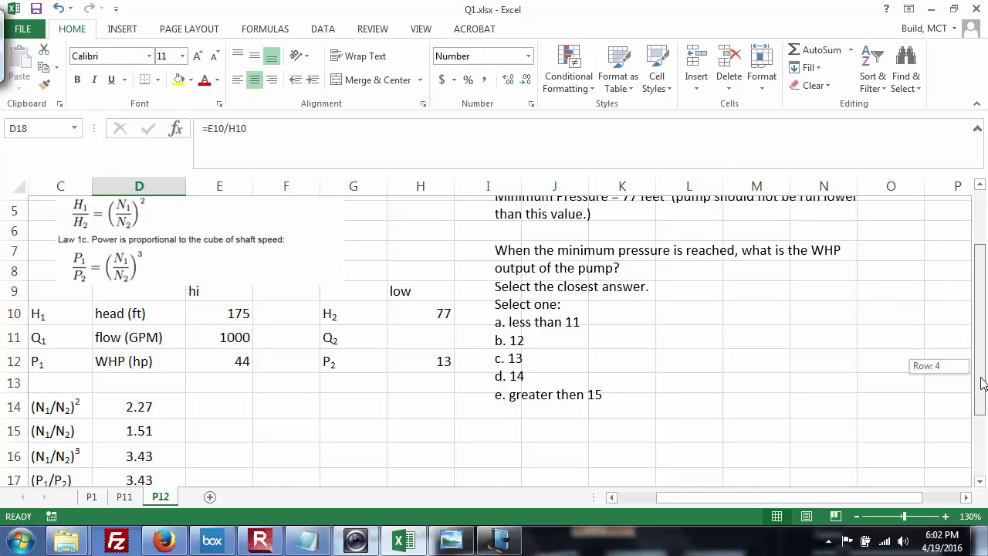
mouse_move(982, 384)
left_mouse_down()
mouse_move(981, 398)
mouse_move(981, 375)
left_mouse_up()
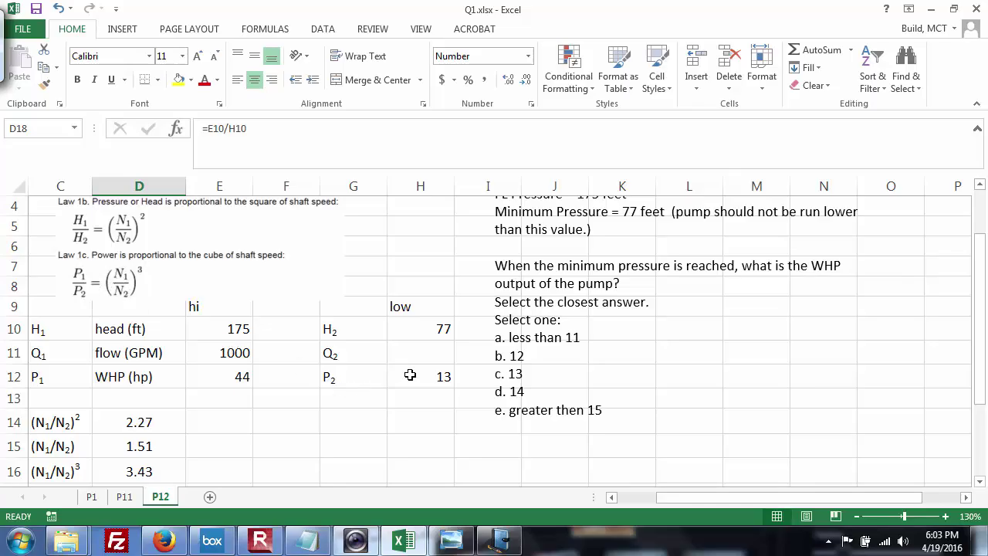
left_click(410, 375)
left_click_drag(985, 330, 986, 345)
left_click(356, 540)
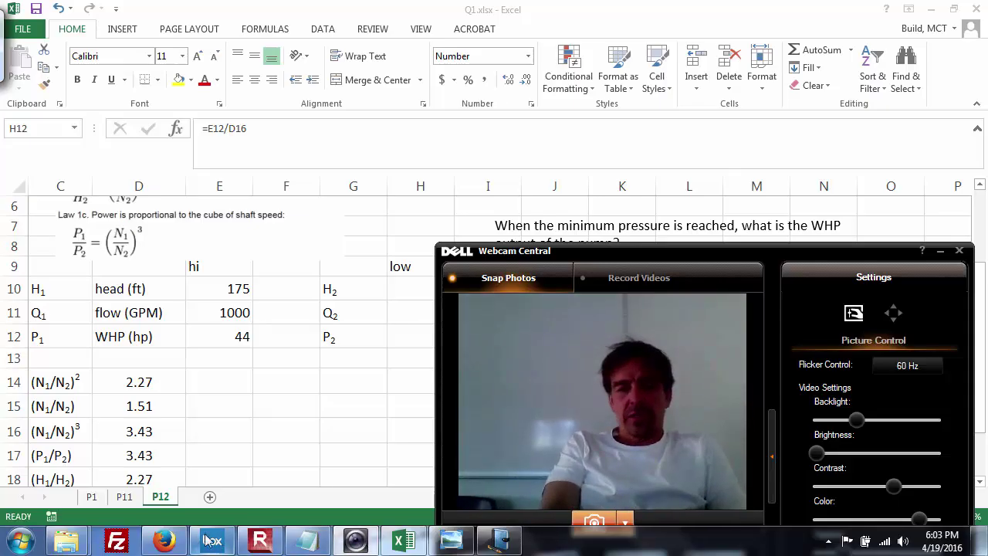
Switch to Firefox and search the web in a new tab for kahn academy affinity laws
left_click(166, 540)
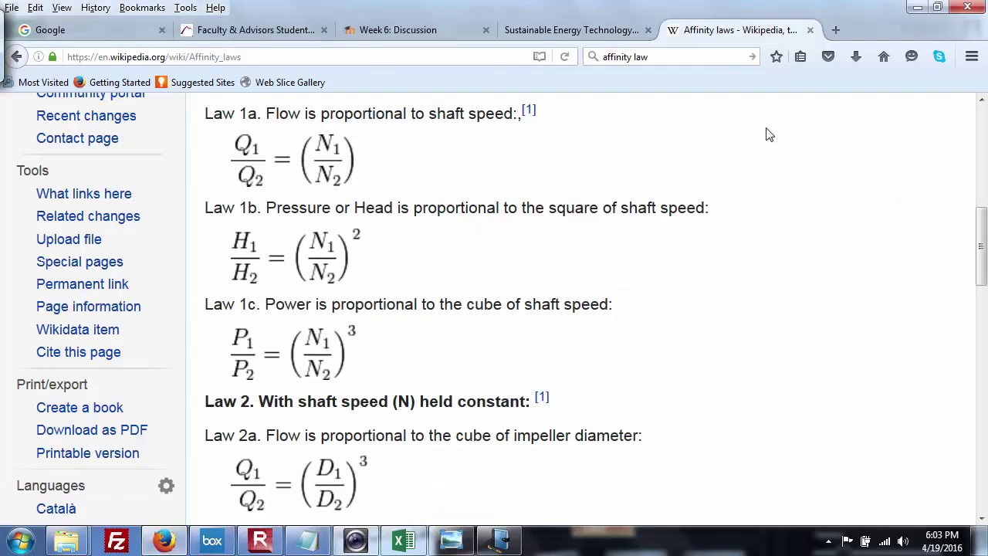
left_click(835, 31)
left_click(721, 56)
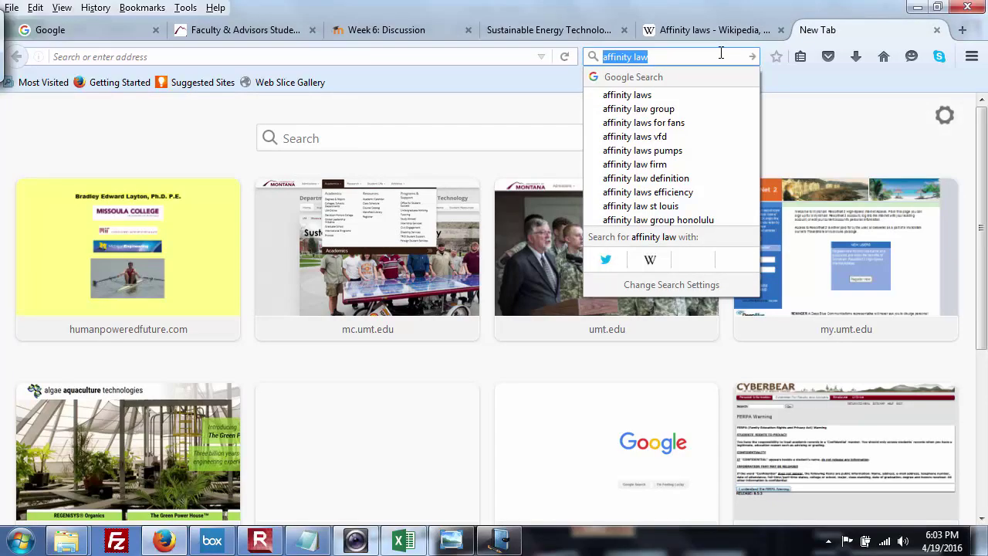
type("kahn")
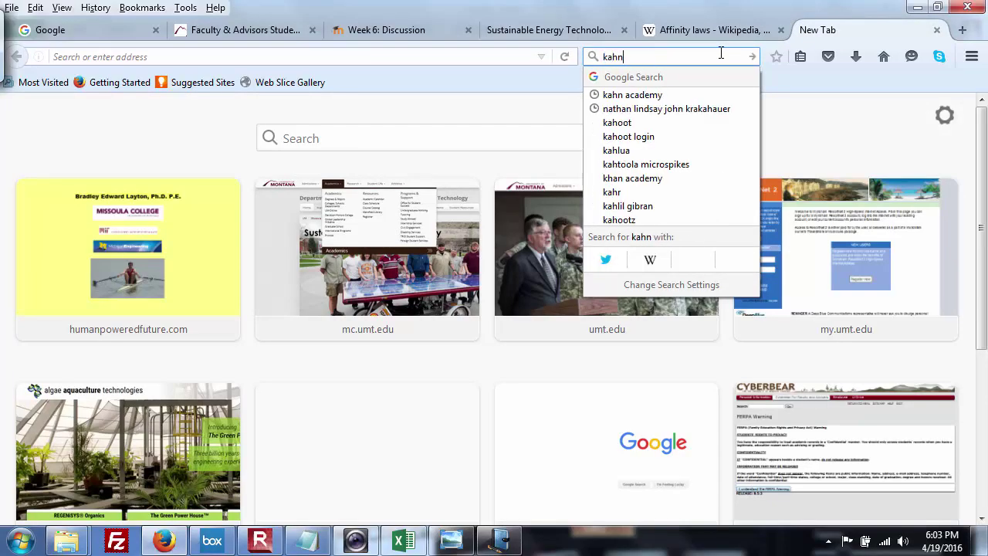
type(" academi")
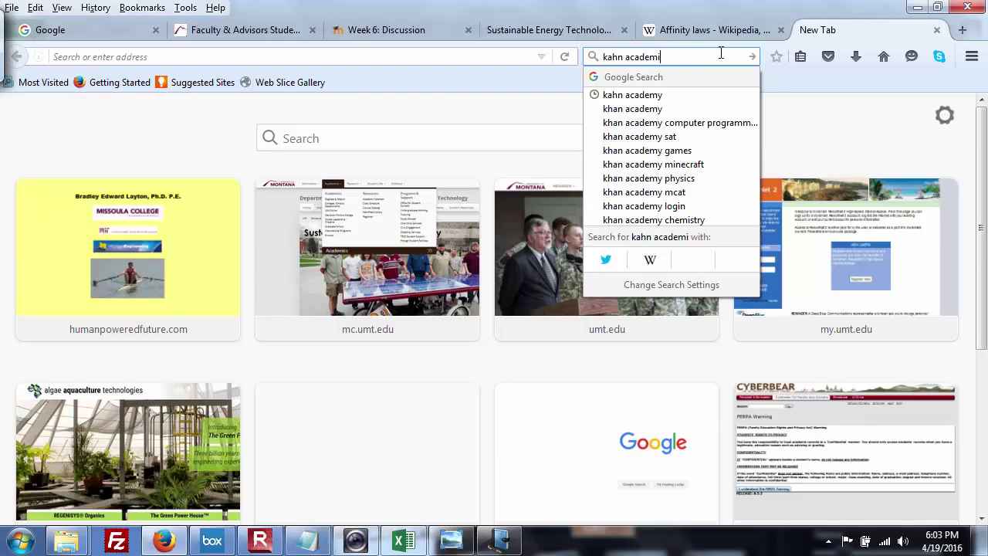
key("BackSpace")
type("y ")
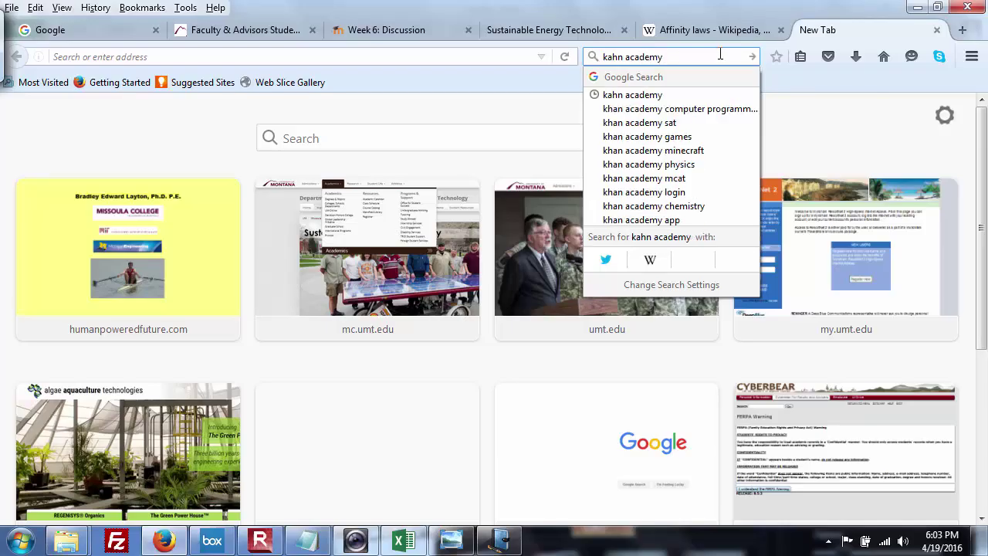
type("affinity laws")
key("Return")
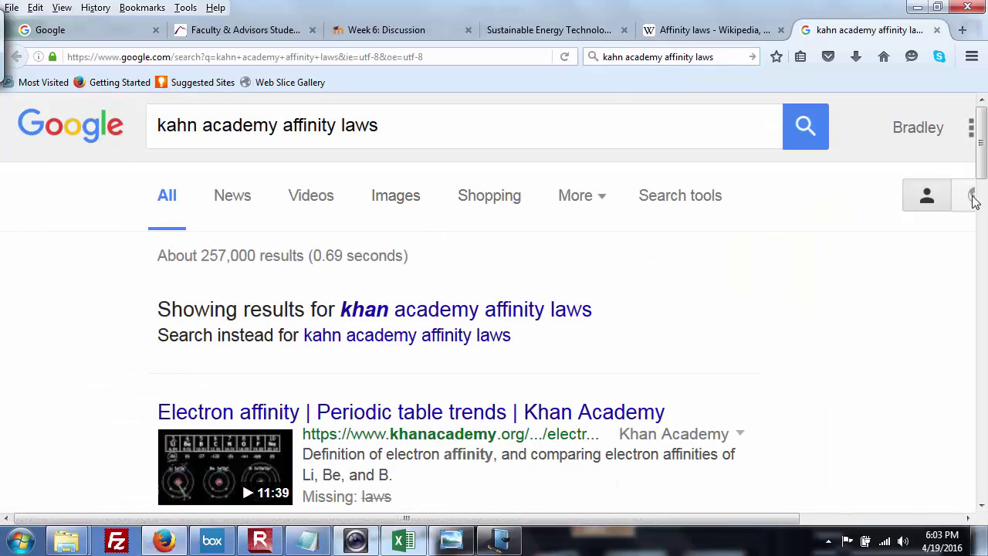
Look through the results and narrow the search to kahn academy "affinity laws" with the last two words as an exact phrase
left_click_drag(981, 159, 715, 89)
left_click(722, 57)
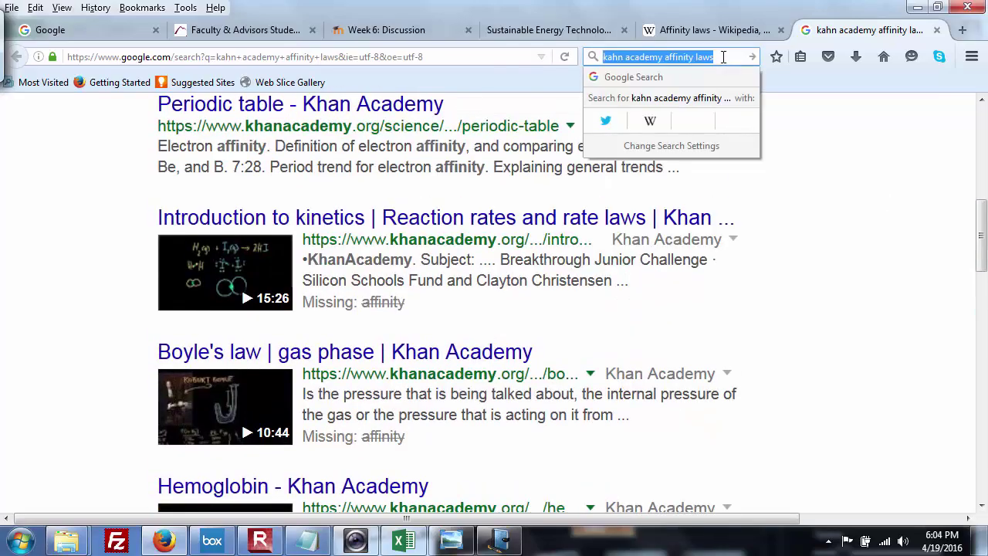
left_click(723, 57)
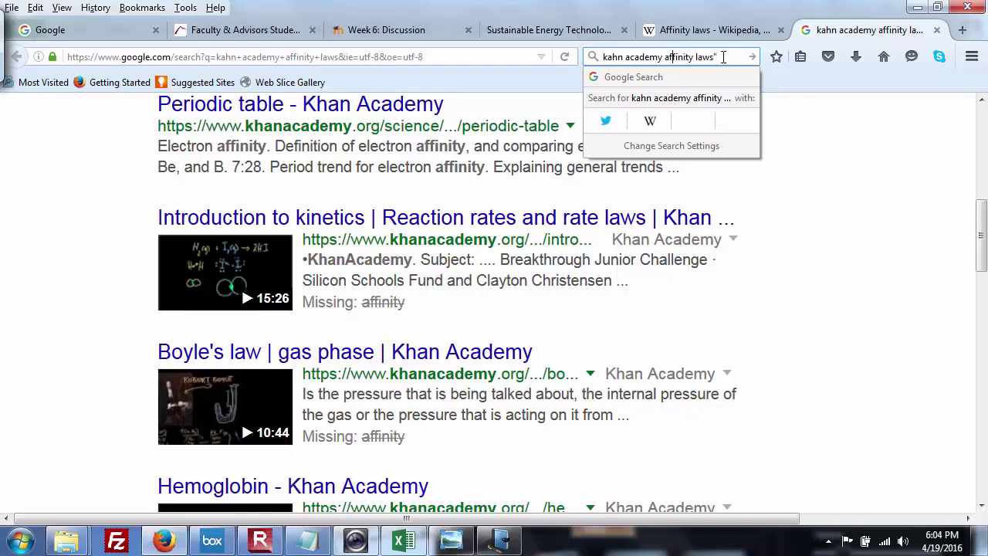
type("\"")
key("Return")
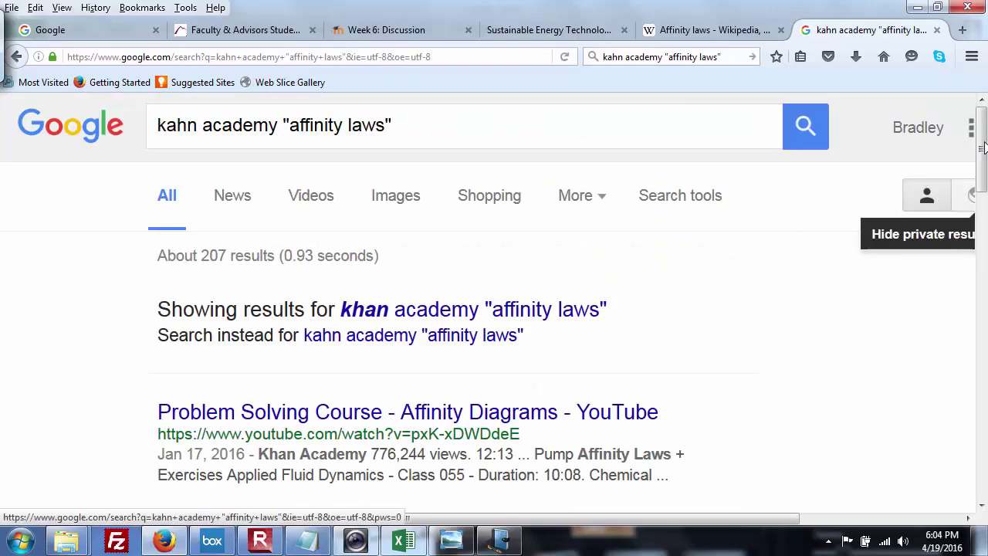
scroll(982, 152, "down", 2)
left_click_drag(983, 152, 983, 114)
Clear the Google query and search for youtube instead
left_click(583, 127)
key("BackSpace")
key("BackSpace")
key("BackSpace")
key("BackSpace")
key("BackSpace")
key("BackSpace")
key("BackSpace")
key("BackSpace")
key("BackSpace")
key("BackSpace")
key("BackSpace")
key("BackSpace")
key("BackSpace")
key("BackSpace")
key("BackSpace")
key("BackSpace")
key("BackSpace")
key("BackSpace")
key("BackSpace")
key("BackSpace")
type("y")
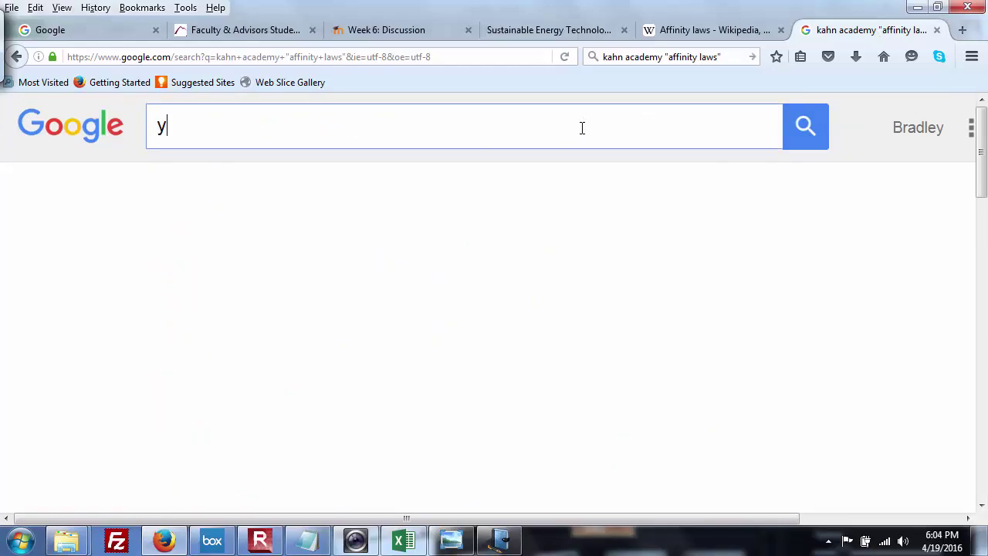
type("outube")
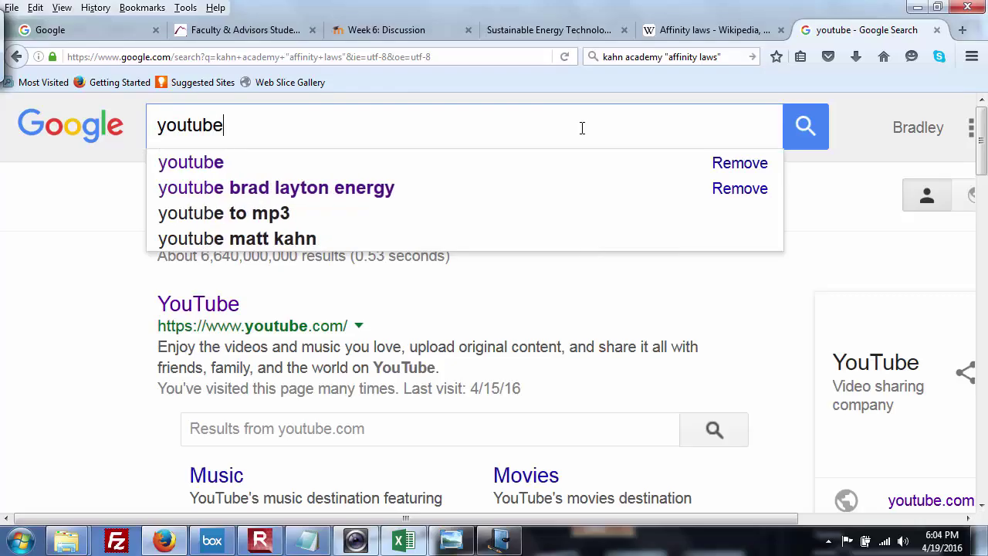
key("Return")
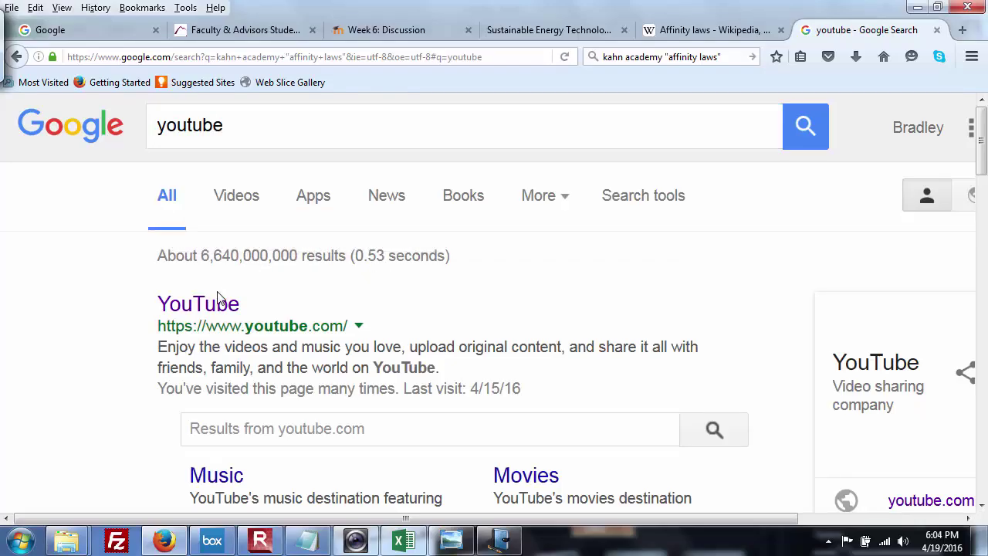
Extend the Google query to youtube affinity laws and run the search
left_click(331, 126)
type("affinity laws")
key("Return")
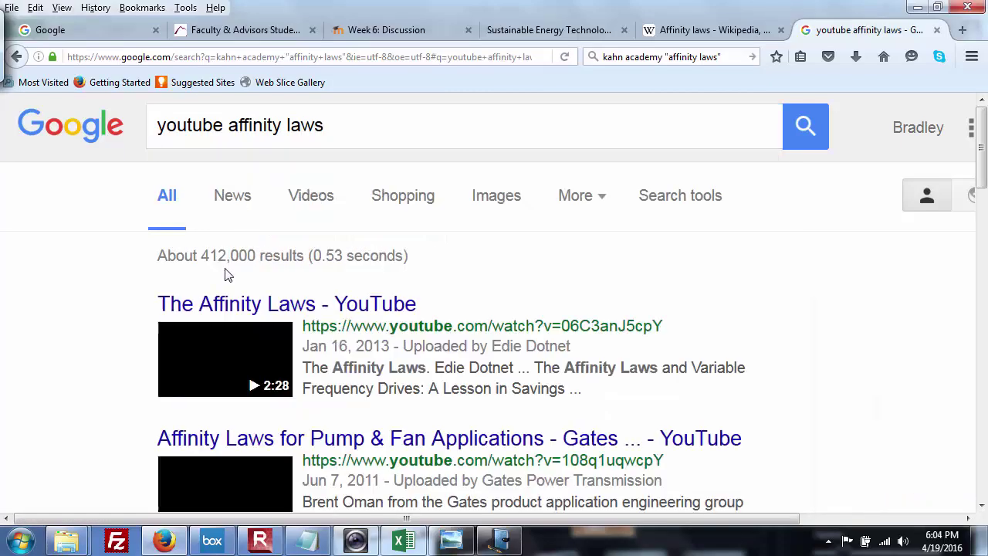